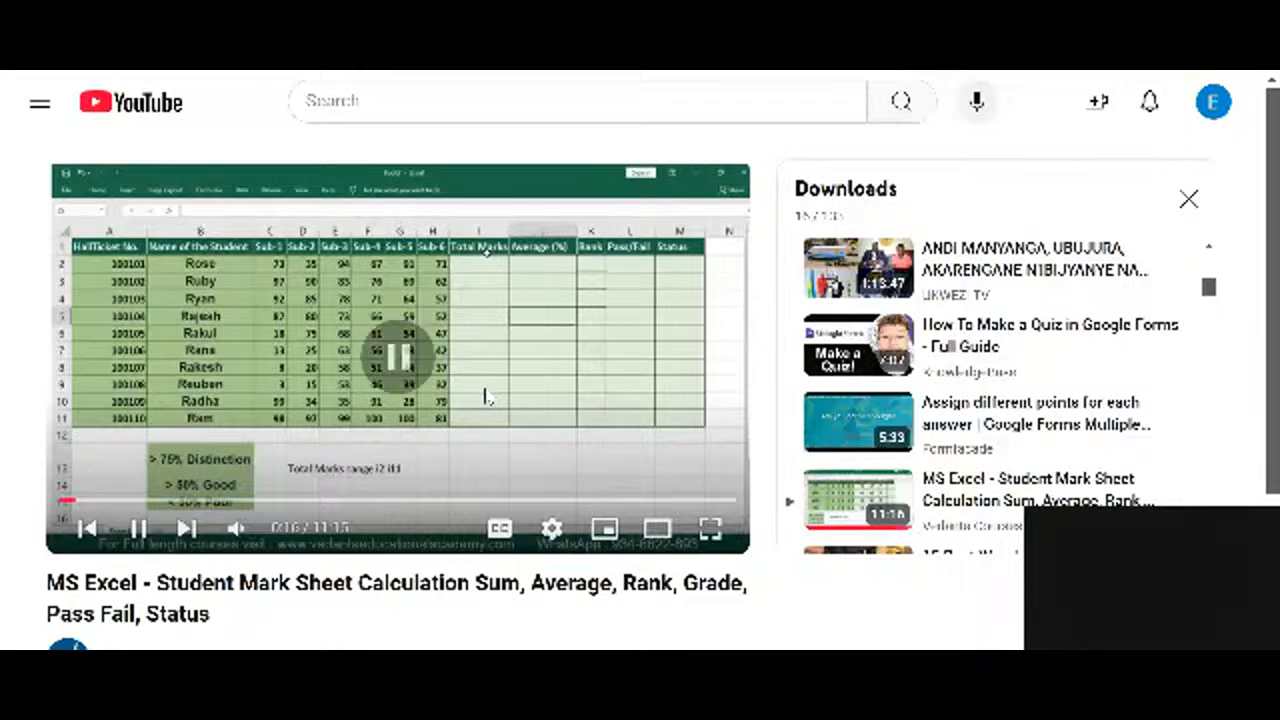
# Show the student mark sheet calculation video in full screen
pyautogui.doubleClick(450, 400)
pyautogui.click(450, 400)
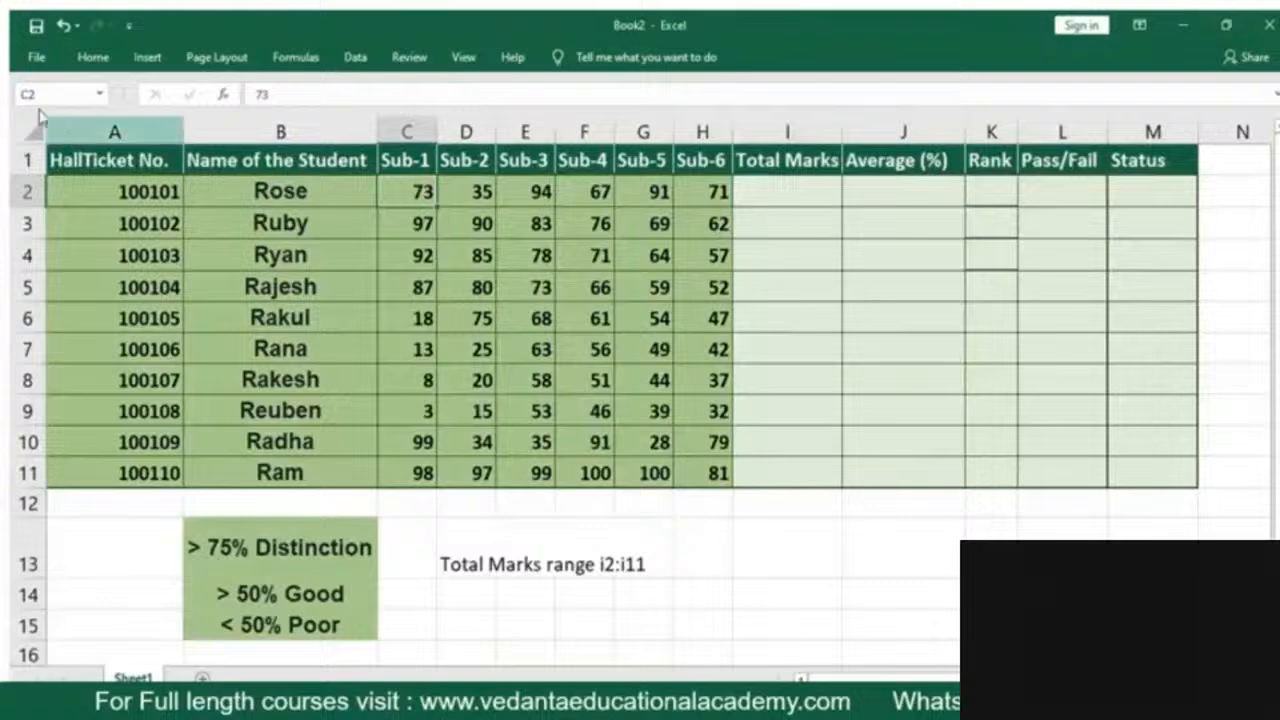
# Calculate the first student's total marks in I2 with =SUM(C2:H2)
pyautogui.click(700, 188)
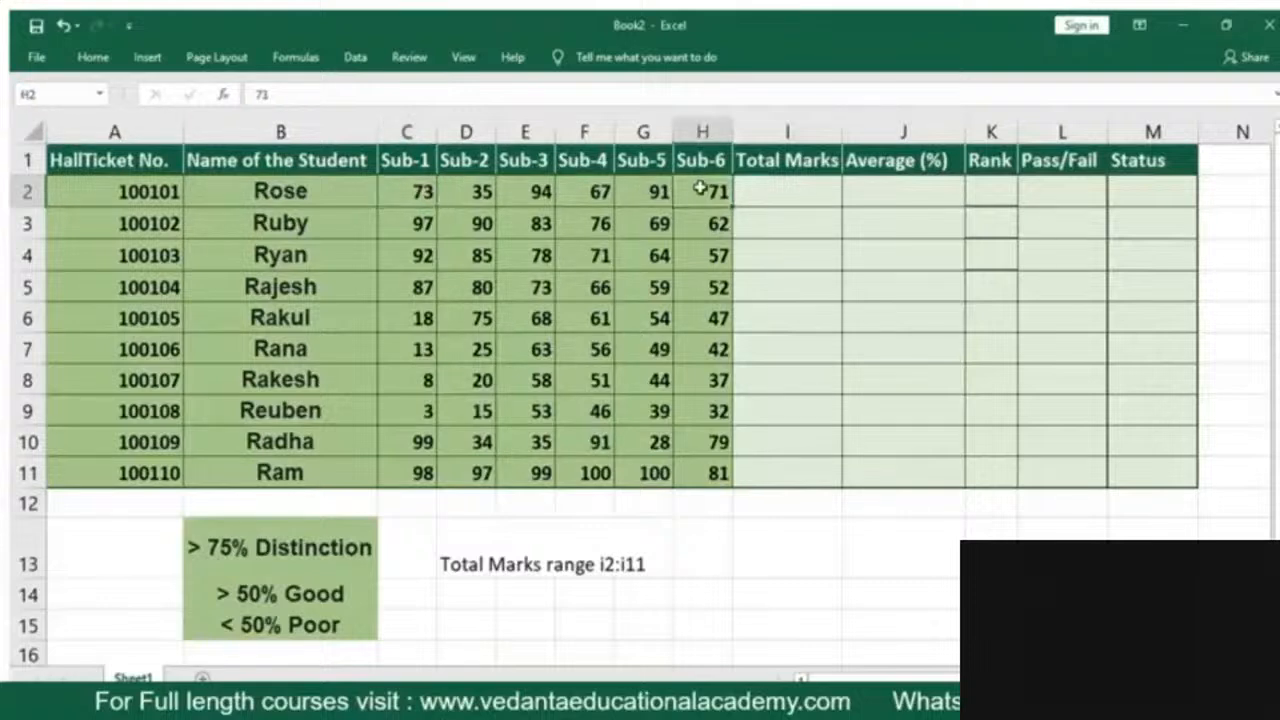
pyautogui.click(772, 186)
pyautogui.write('=sum')
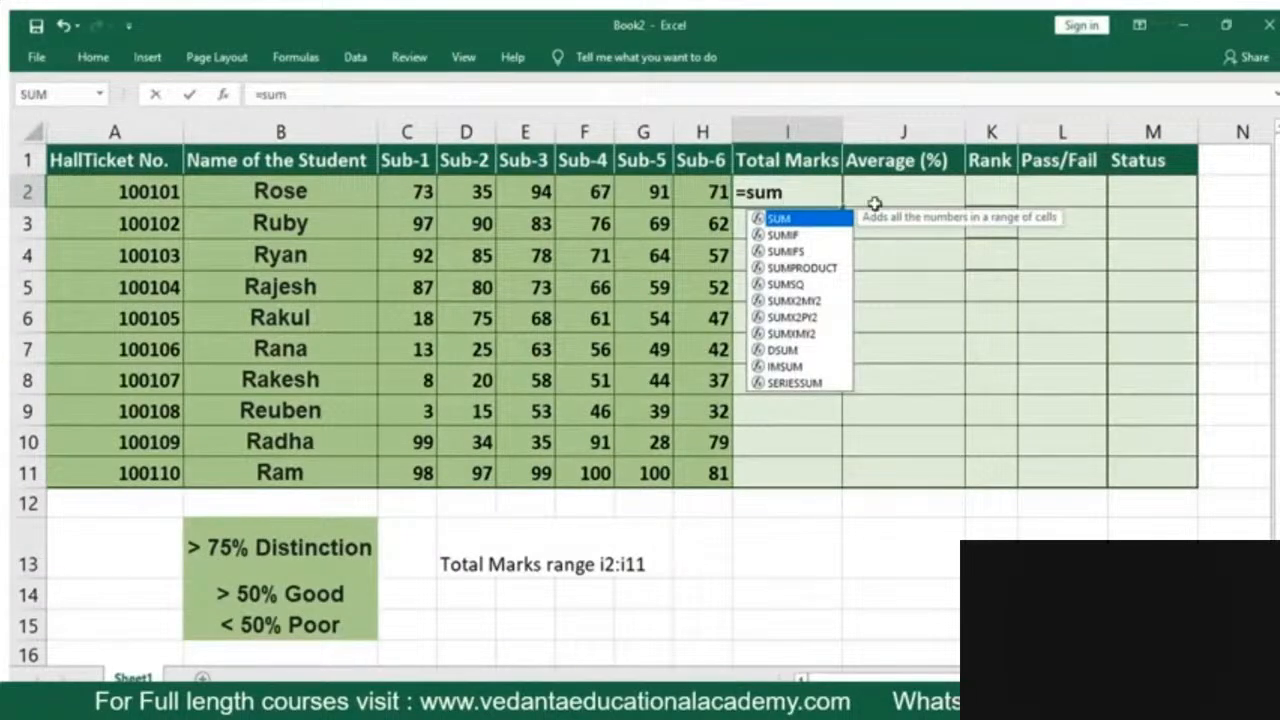
pyautogui.write('(')
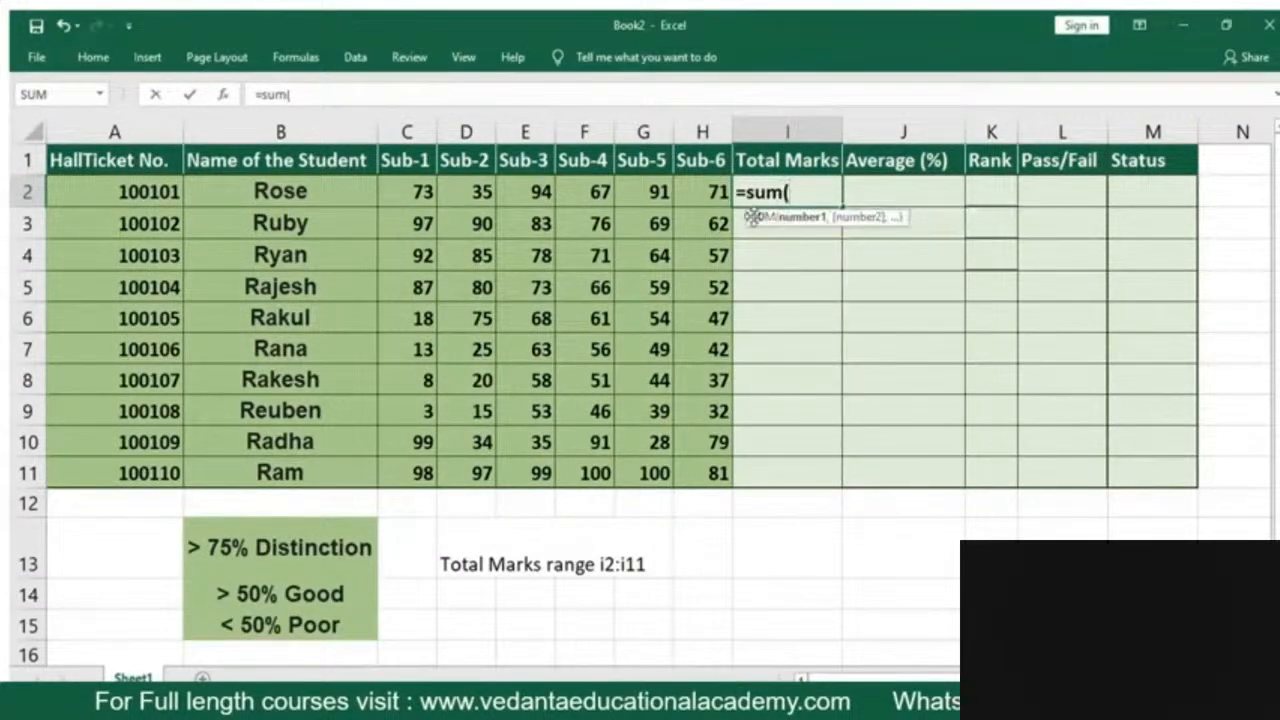
pyautogui.click(401, 194)
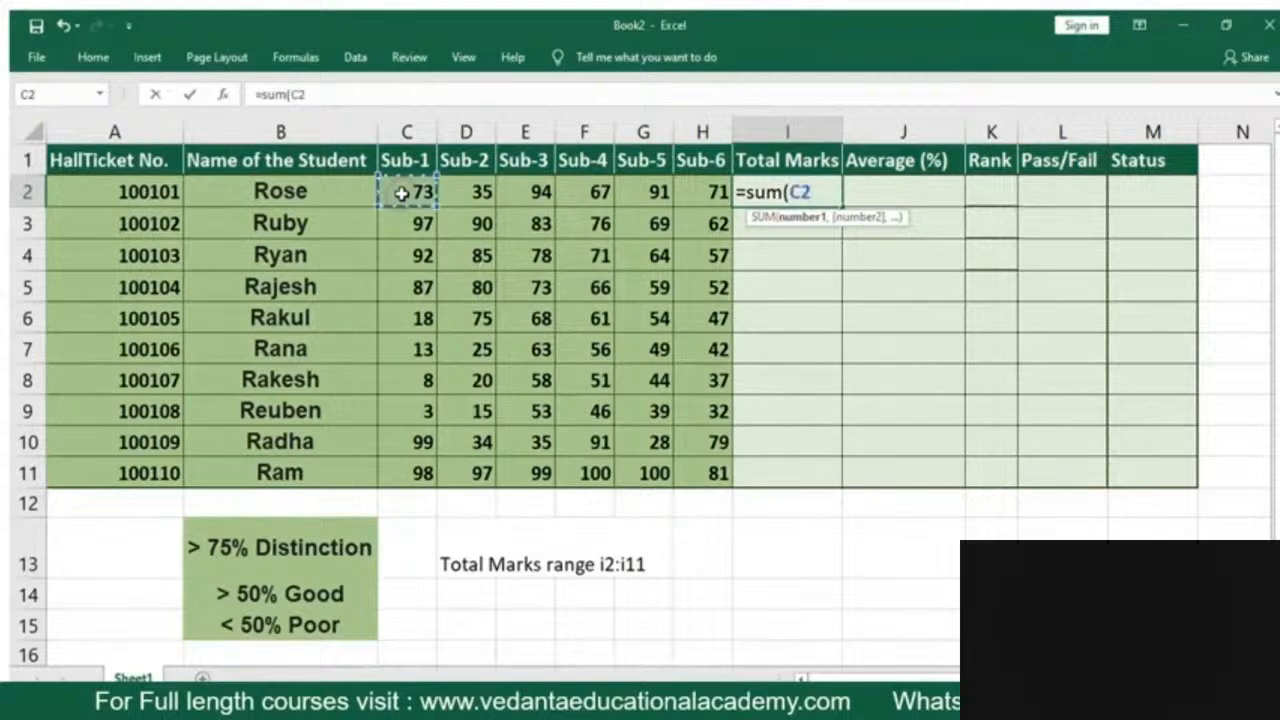
pyautogui.moveTo(401, 194); pyautogui.dragTo(691, 187)
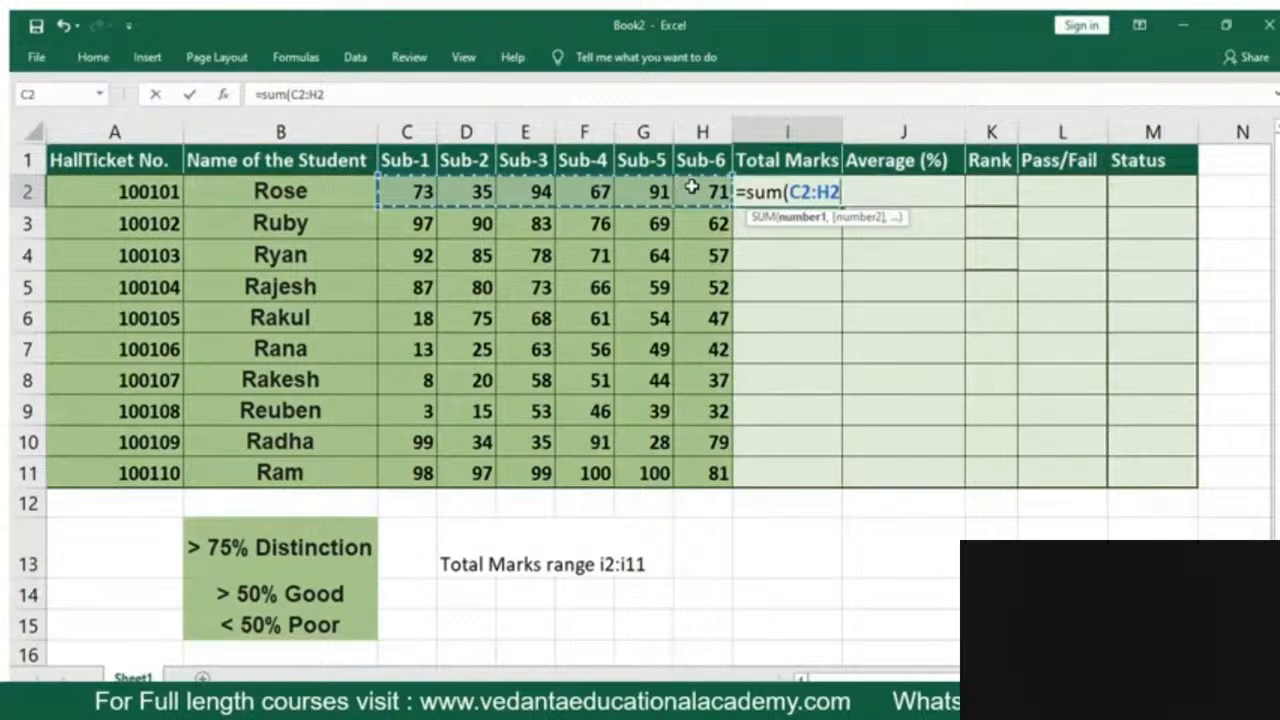
pyautogui.write(')')
pyautogui.press('Return')
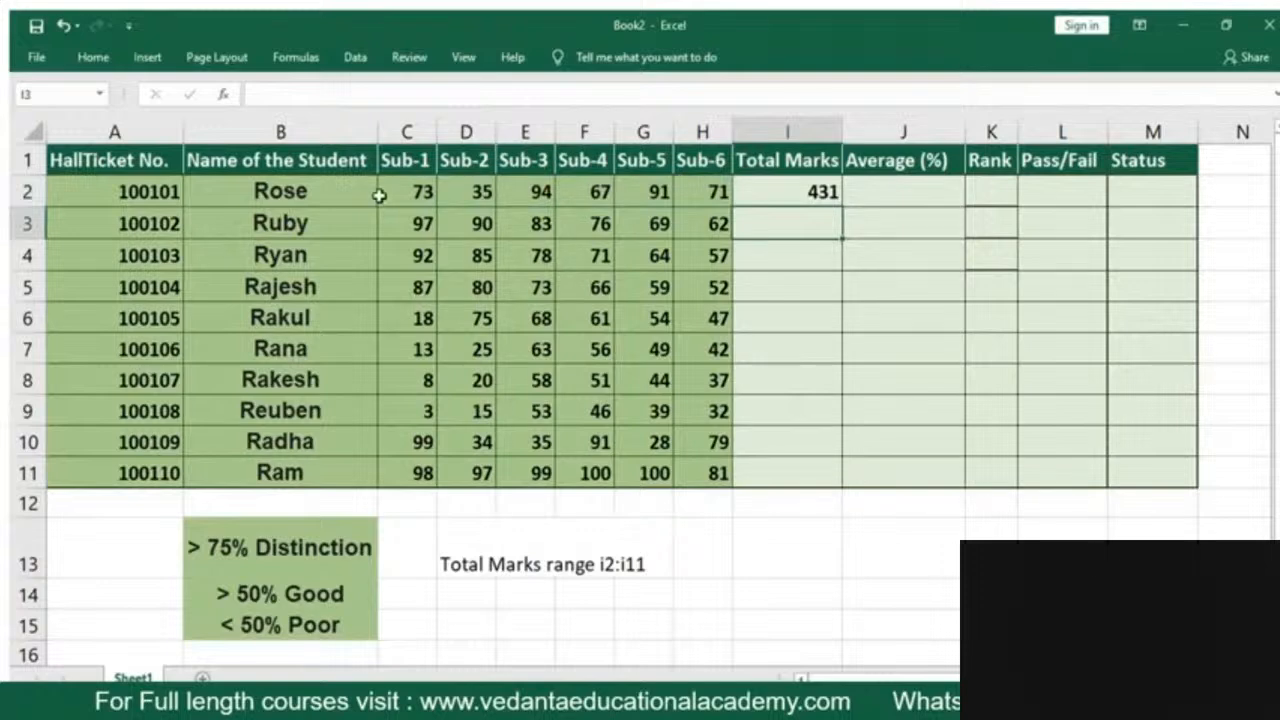
# Fill the total marks formula from I2 down to I11 and check the formula in the last student's row
pyautogui.click(801, 196)
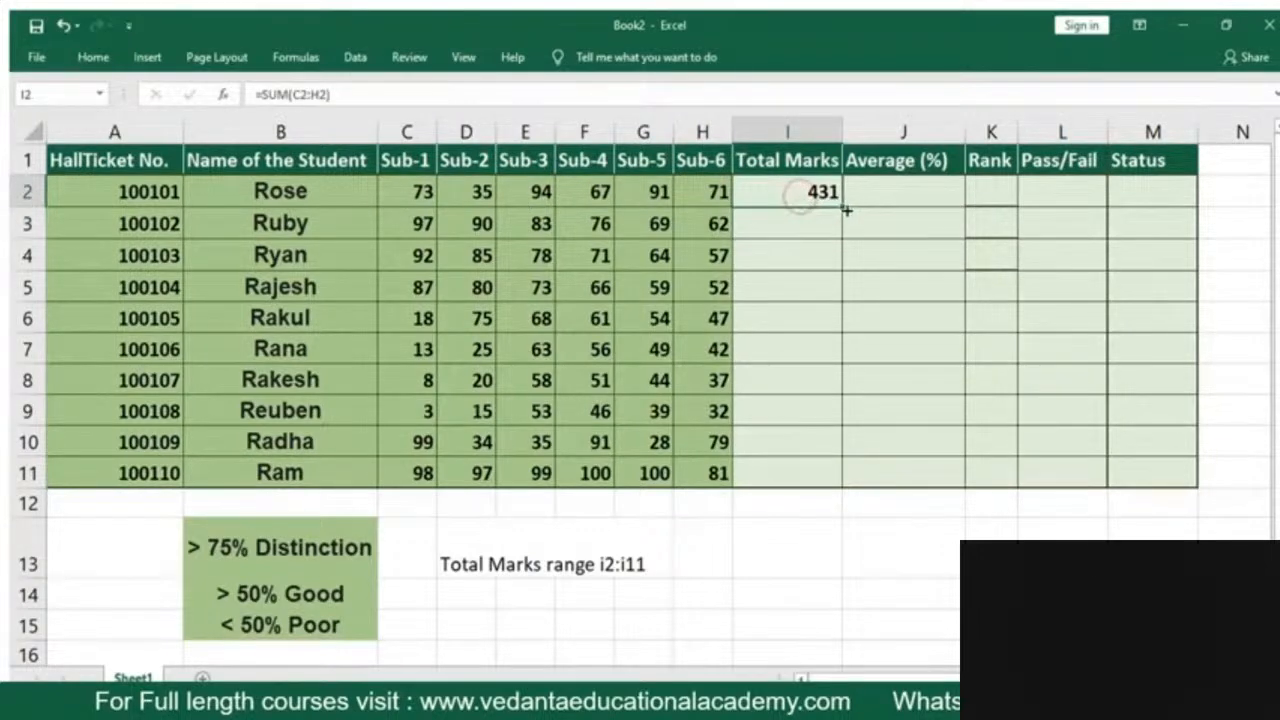
pyautogui.click(797, 245)
pyautogui.click(785, 201)
pyautogui.moveTo(841, 208); pyautogui.dragTo(814, 484)
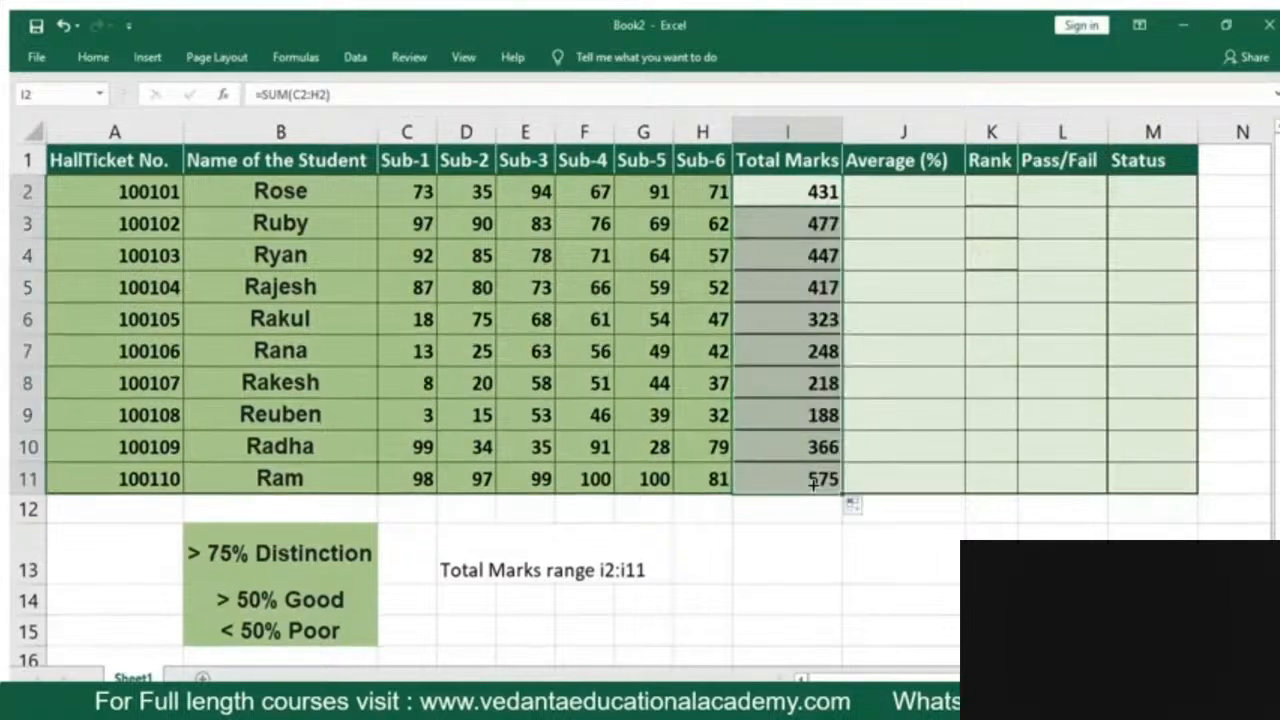
pyautogui.click(819, 555)
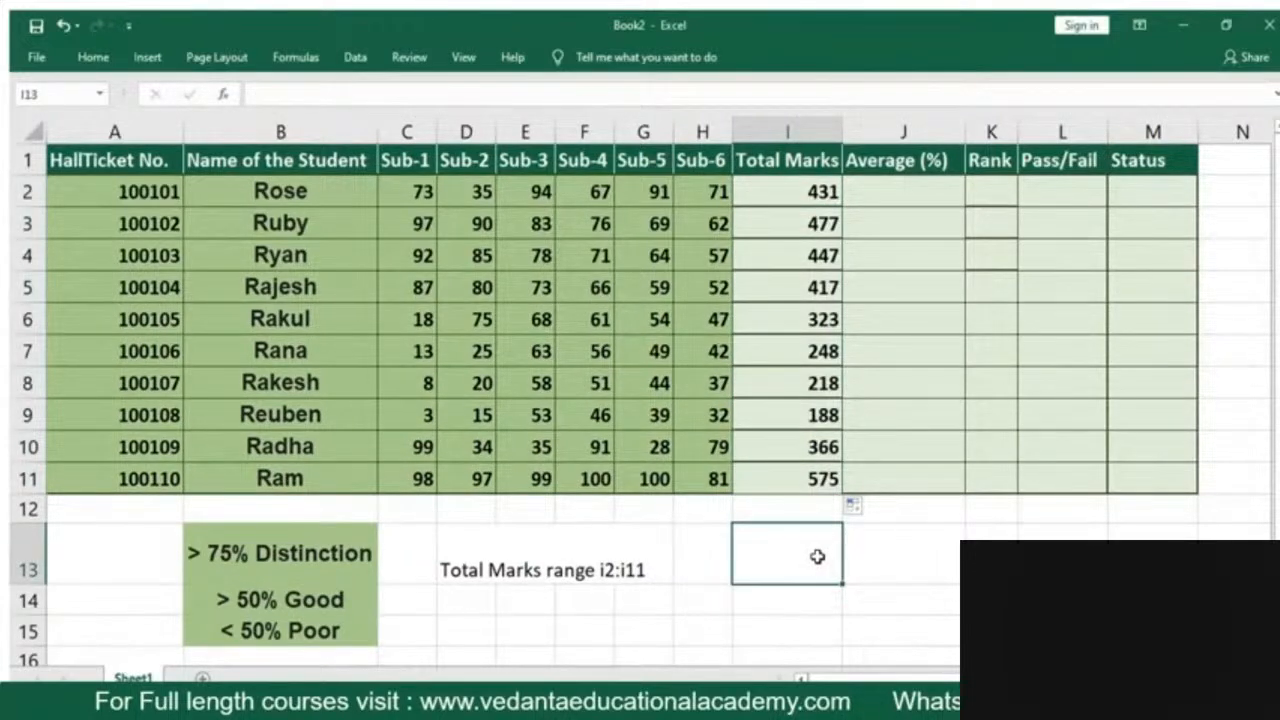
pyautogui.click(305, 486)
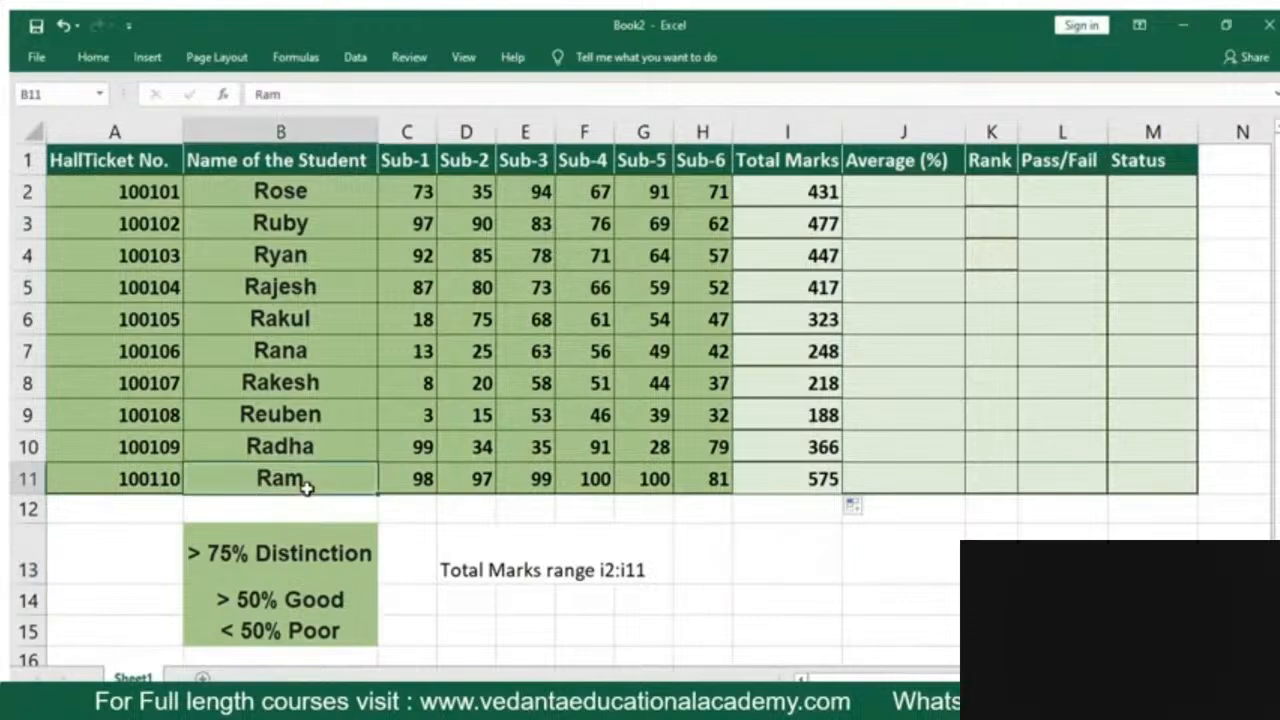
pyautogui.click(776, 479)
pyautogui.click(776, 479)
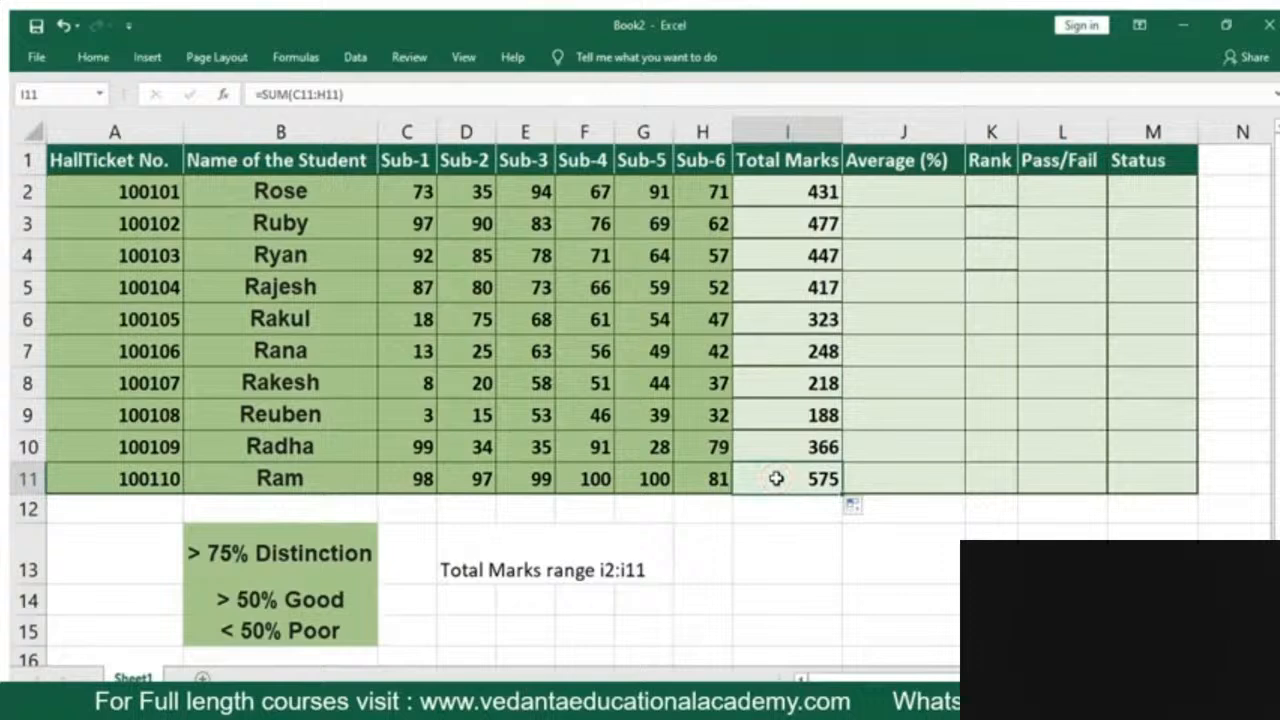
# Calculate the first student's average in J2 with =AVERAGE(C2:H2)
pyautogui.click(884, 195)
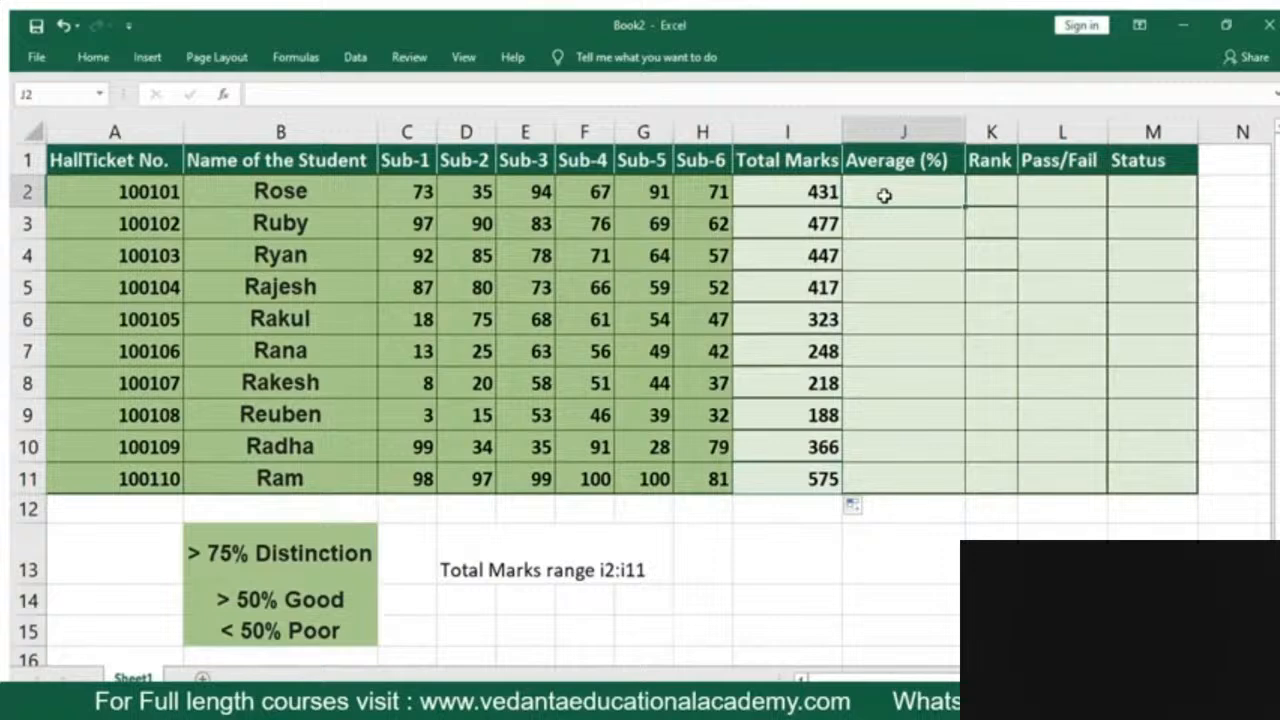
pyautogui.write('=')
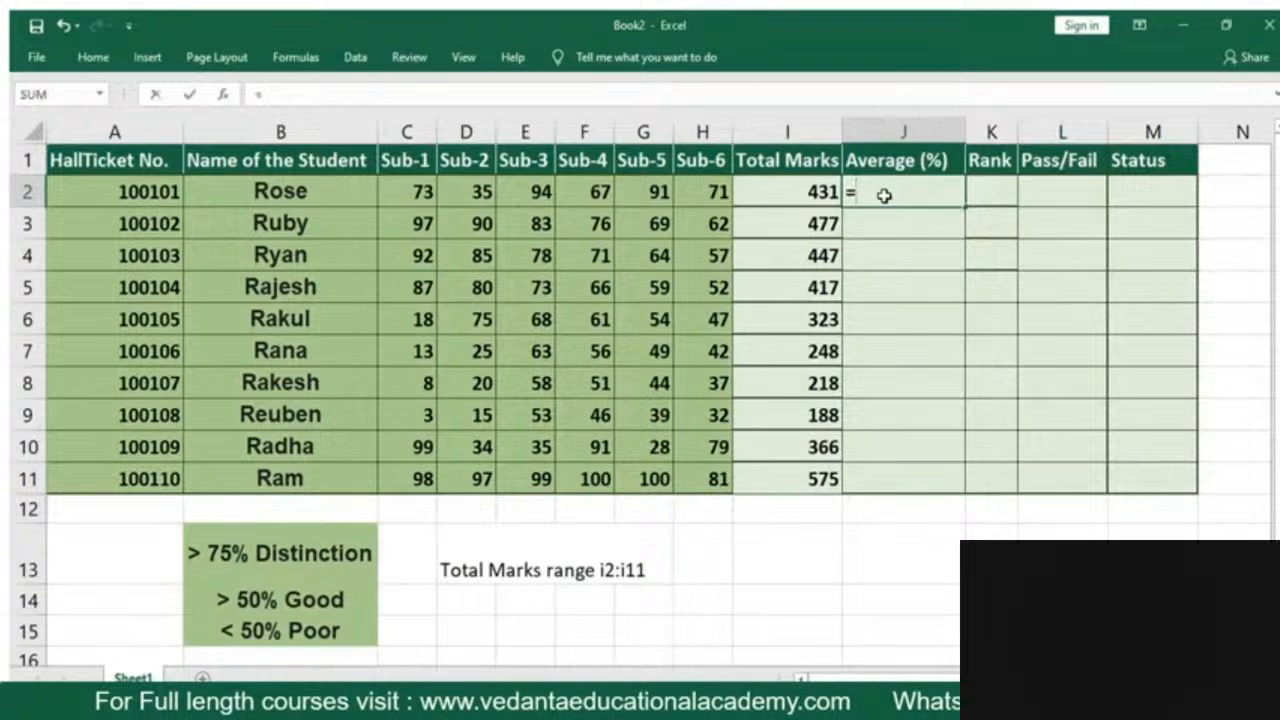
pyautogui.write('ave')
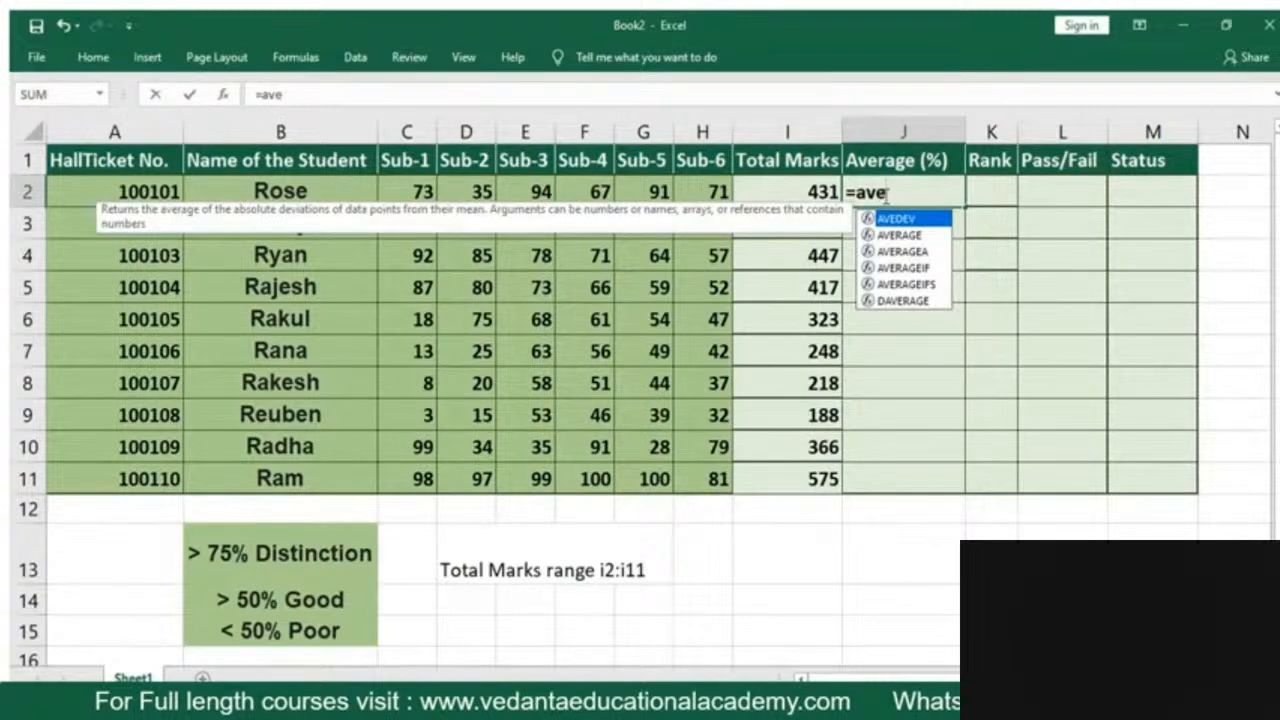
pyautogui.press('Down')
pyautogui.press('Tab')
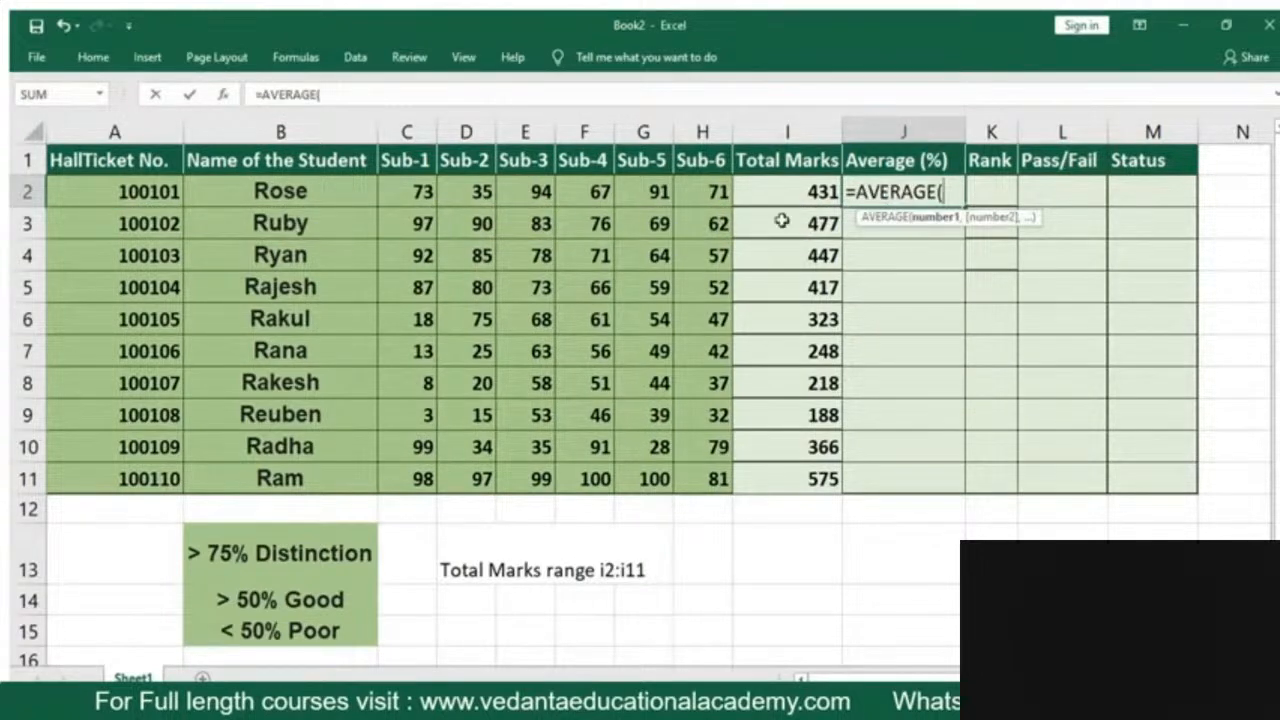
pyautogui.click(406, 190)
pyautogui.moveTo(406, 190); pyautogui.dragTo(688, 194)
pyautogui.write(')')
pyautogui.press('Return')
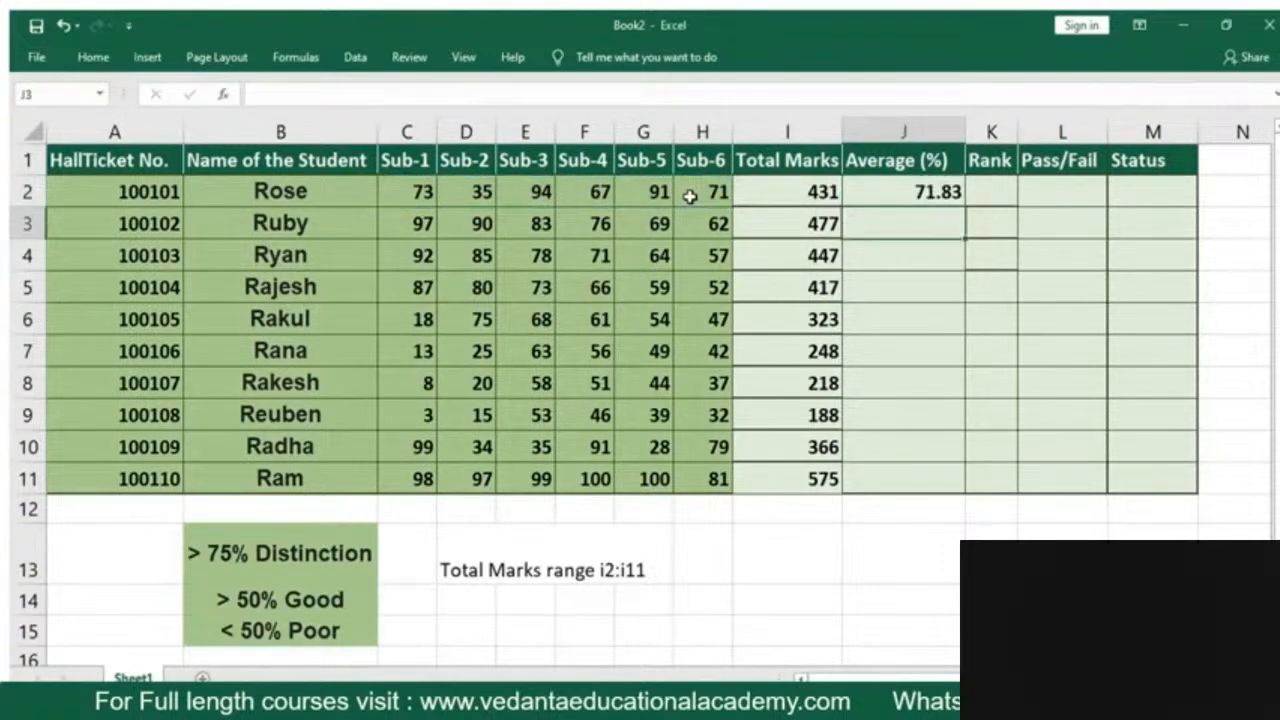
# Clear the AVERAGE formula from J2
pyautogui.click(899, 194)
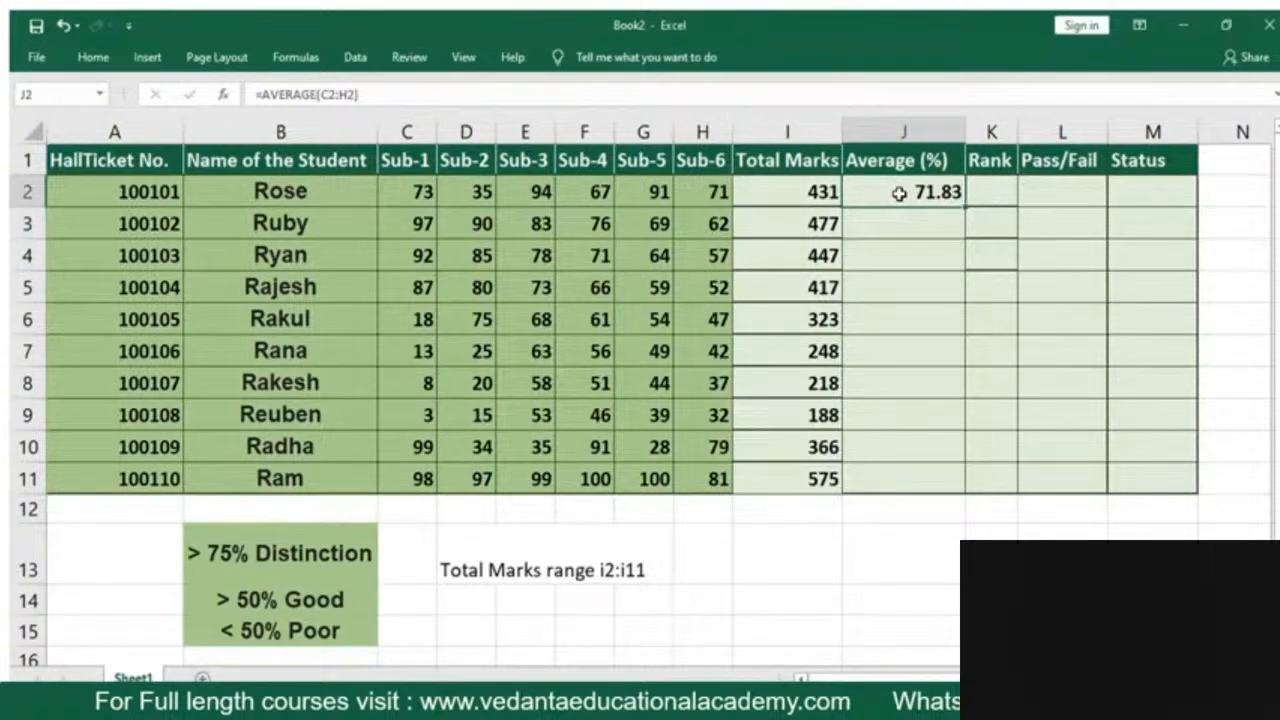
pyautogui.press('Delete')
pyautogui.click(879, 251)
# Calculate the first student's average in J2 by dividing the total marks by six with =I2/6
pyautogui.click(891, 187)
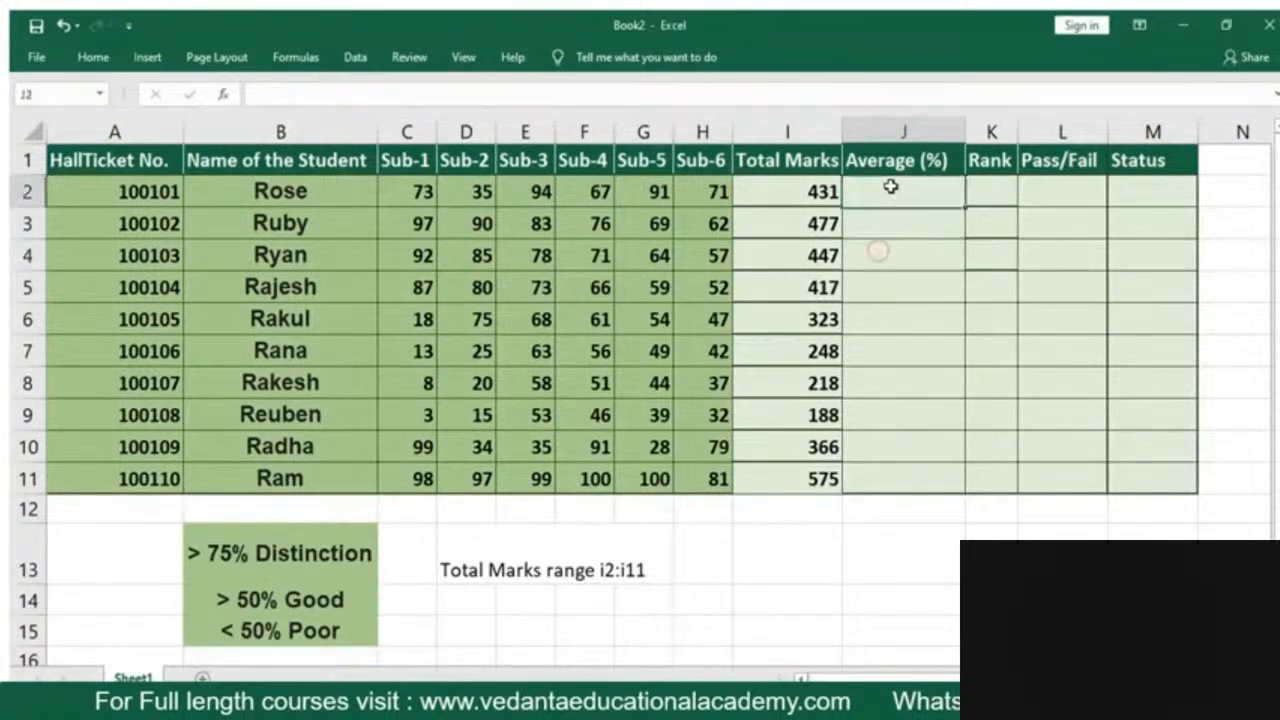
pyautogui.doubleClick(891, 187)
pyautogui.write('=')
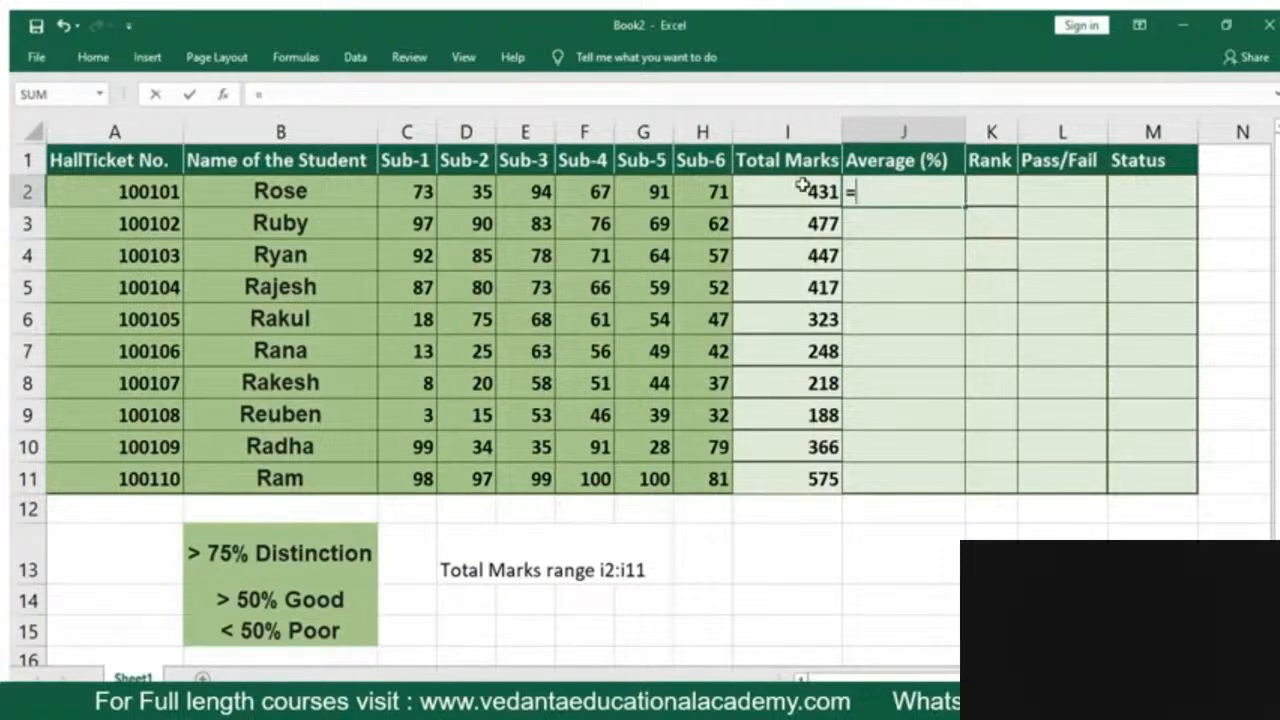
pyautogui.click(798, 187)
pyautogui.write('/')
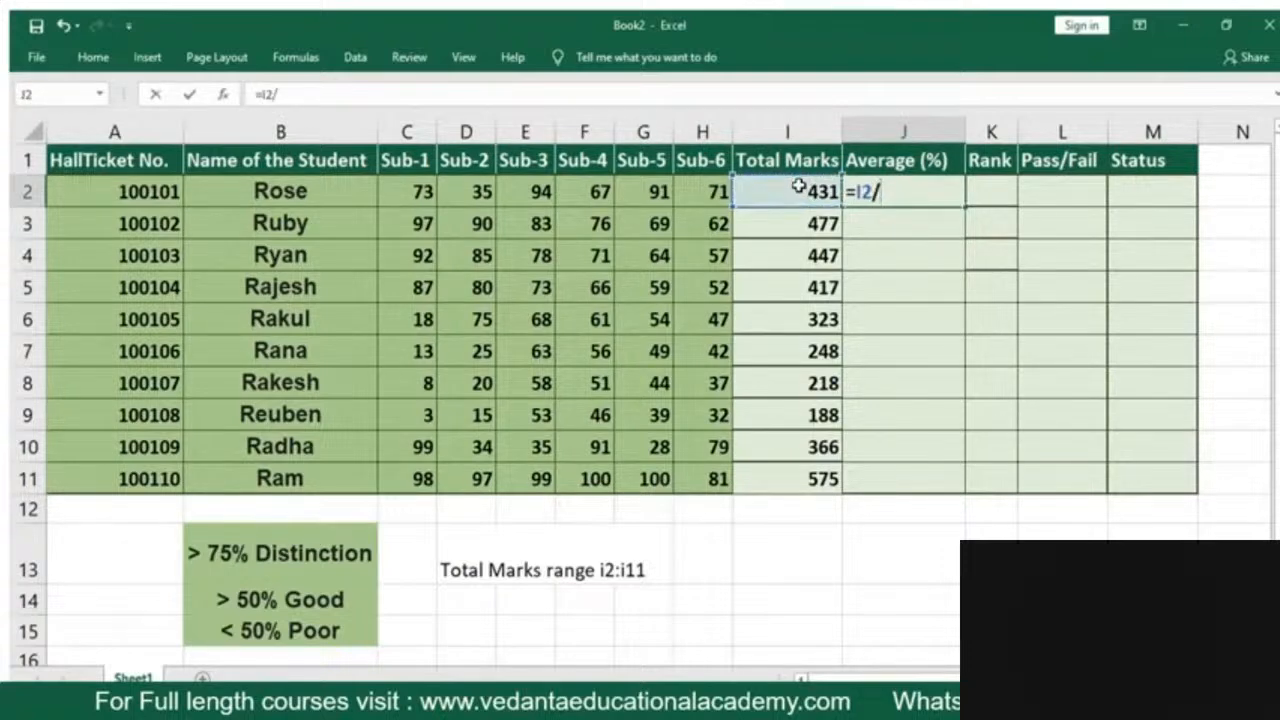
pyautogui.write('6')
pyautogui.press('Return')
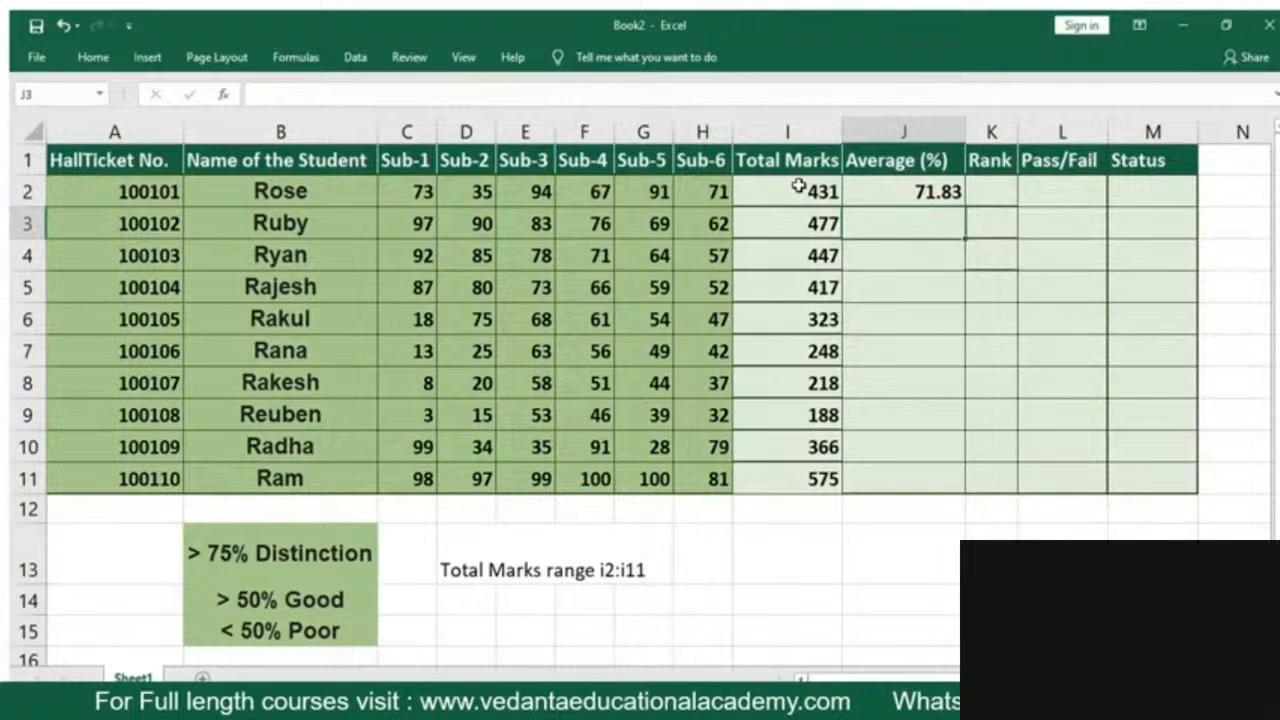
# Fill the average formula from J2 down to J11 for all students
pyautogui.click(888, 195)
pyautogui.moveTo(963, 209); pyautogui.dragTo(966, 494)
pyautogui.click(929, 532)
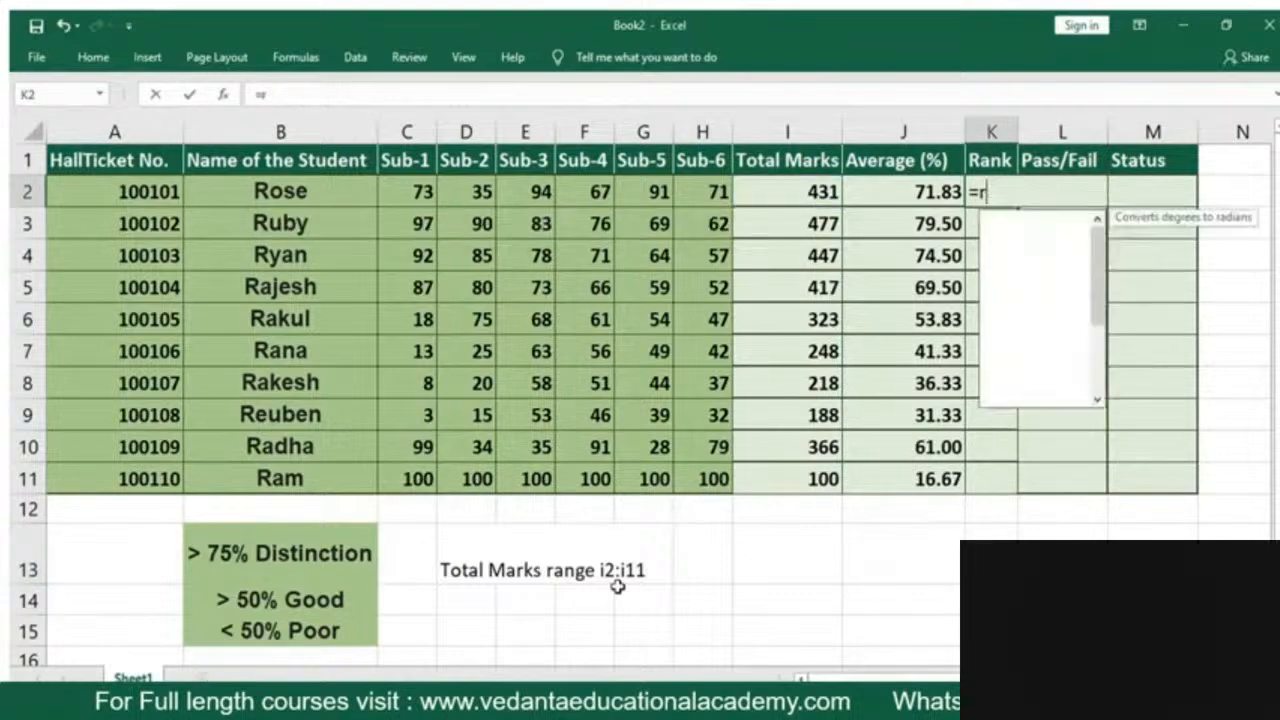
# Rank the first student's total marks in K2 with =RANK(I2,$I$2:$I$11), using absolute references for the range
pyautogui.press('BackSpace')
pyautogui.write('=rank(')
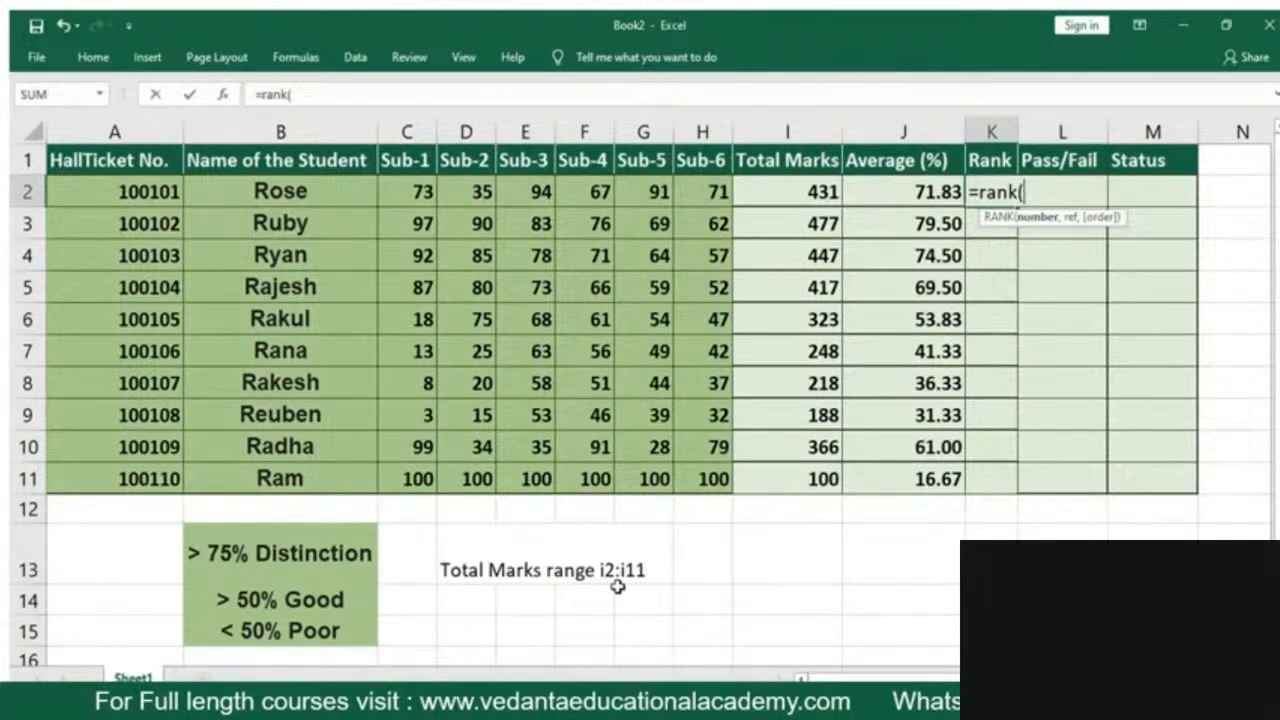
pyautogui.click(793, 193)
pyautogui.write(',')
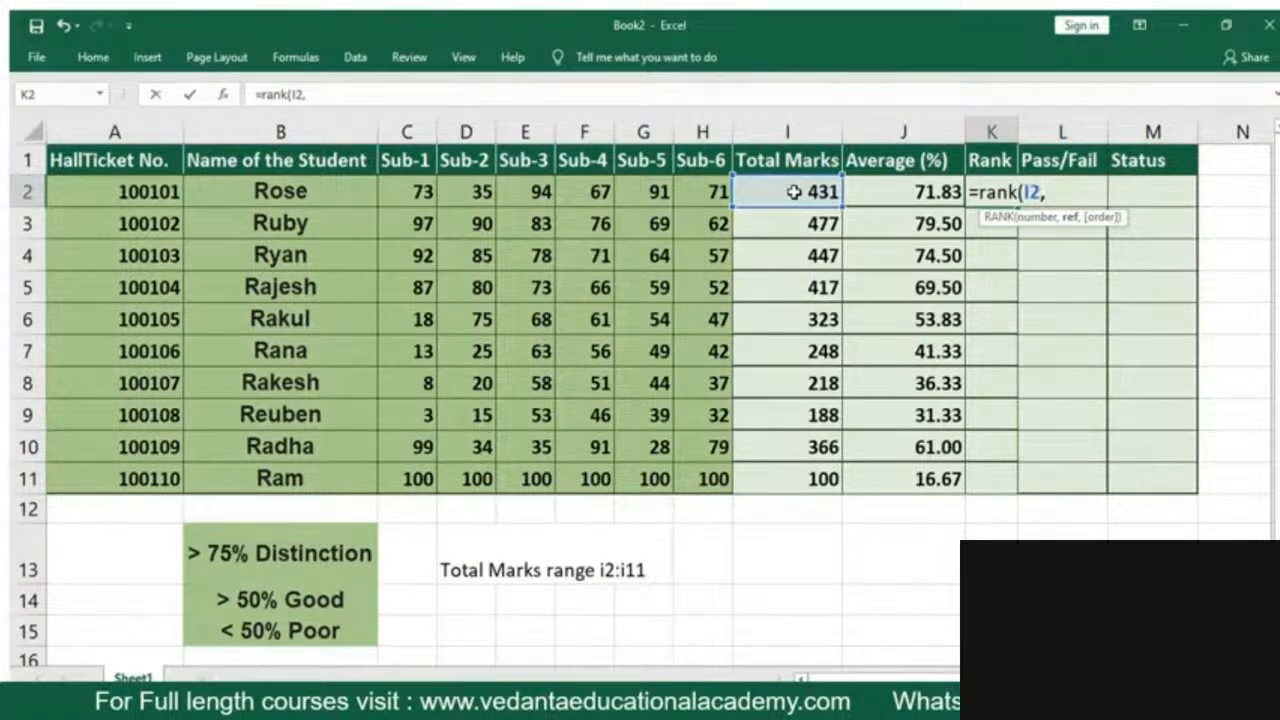
pyautogui.write('$i$2')
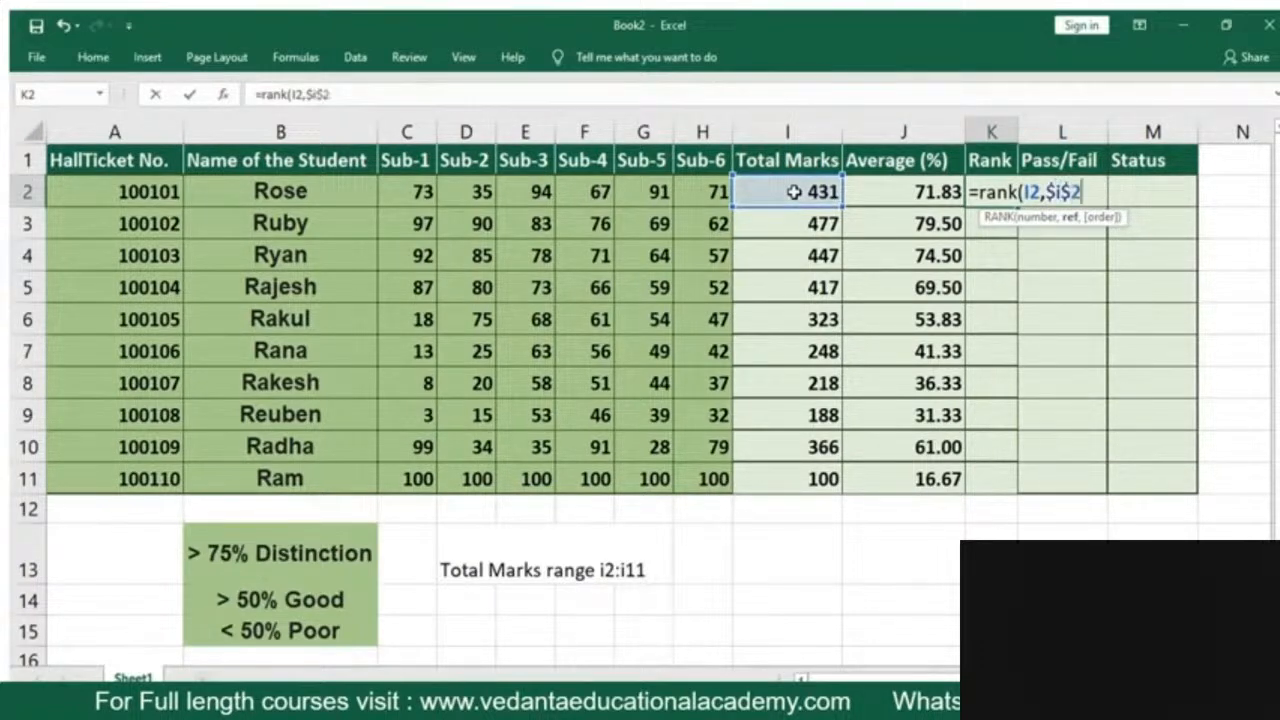
pyautogui.write(':')
pyautogui.write('$I$11)')
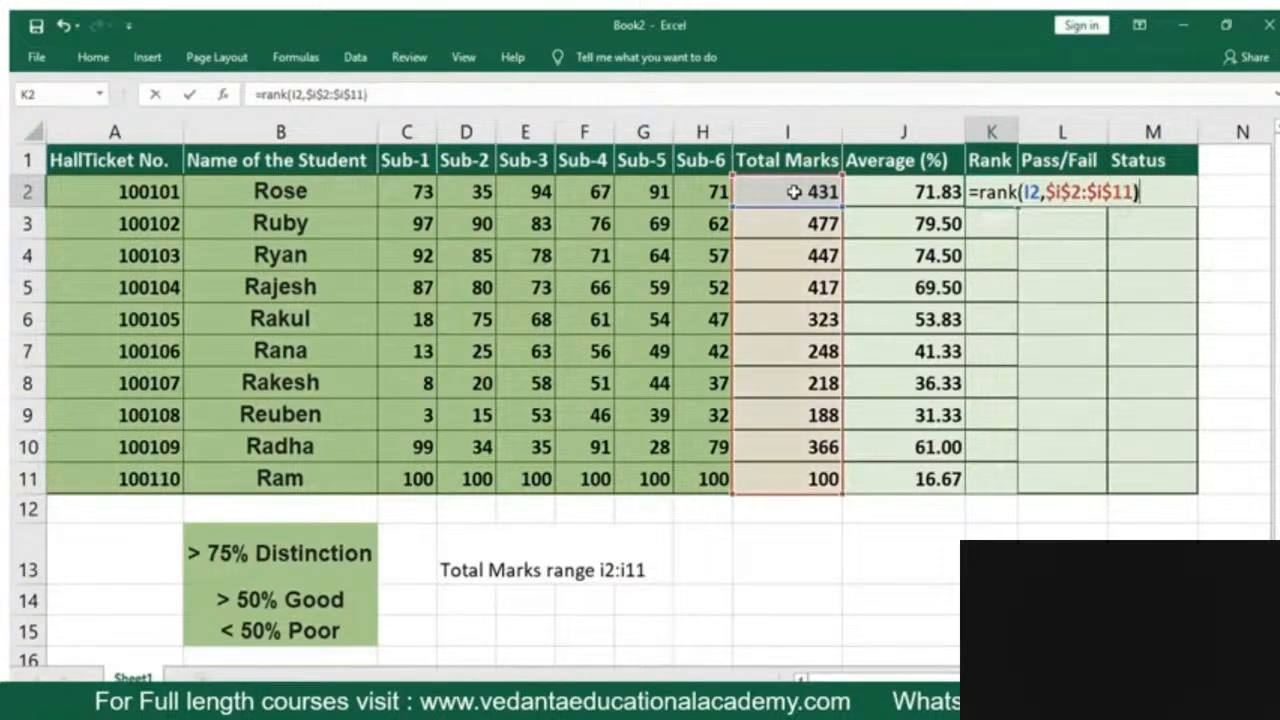
pyautogui.press('Return')
# Fill the rank formula from K2 down to K11 and check the references in the last row's formula
pyautogui.click(1000, 191)
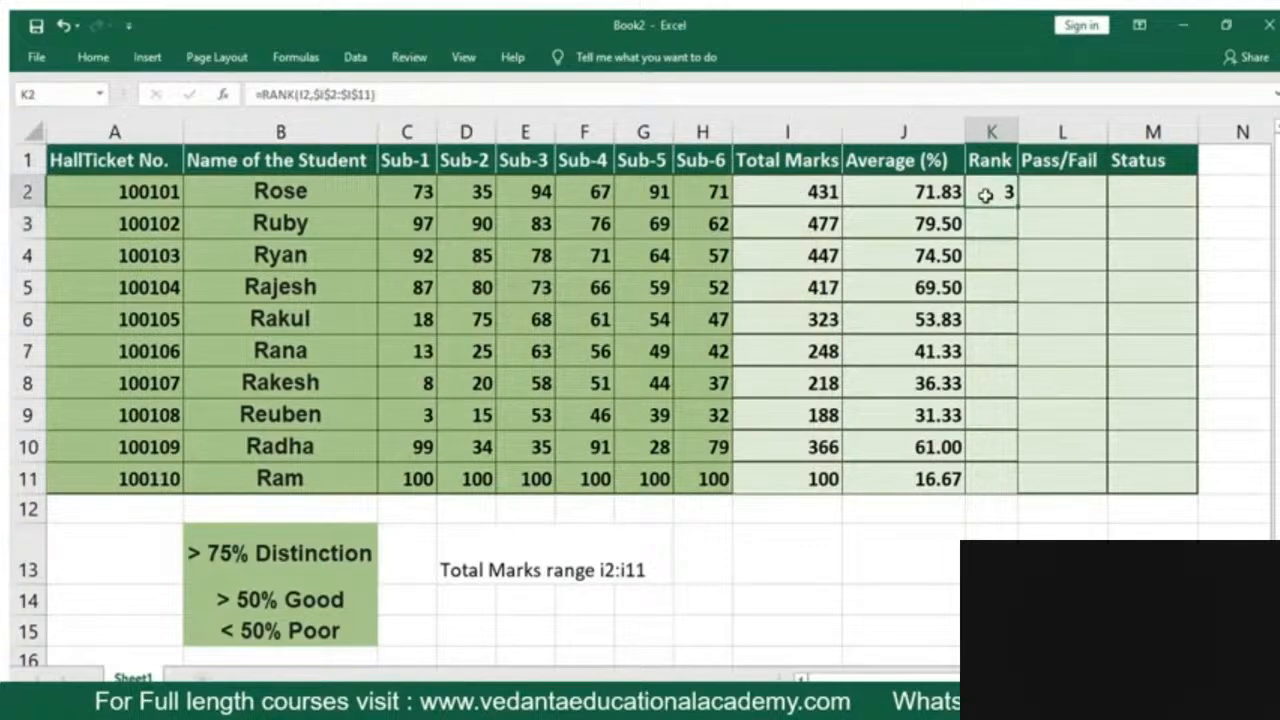
pyautogui.moveTo(1018, 208); pyautogui.dragTo(1006, 480)
pyautogui.click(986, 530)
pyautogui.click(997, 479)
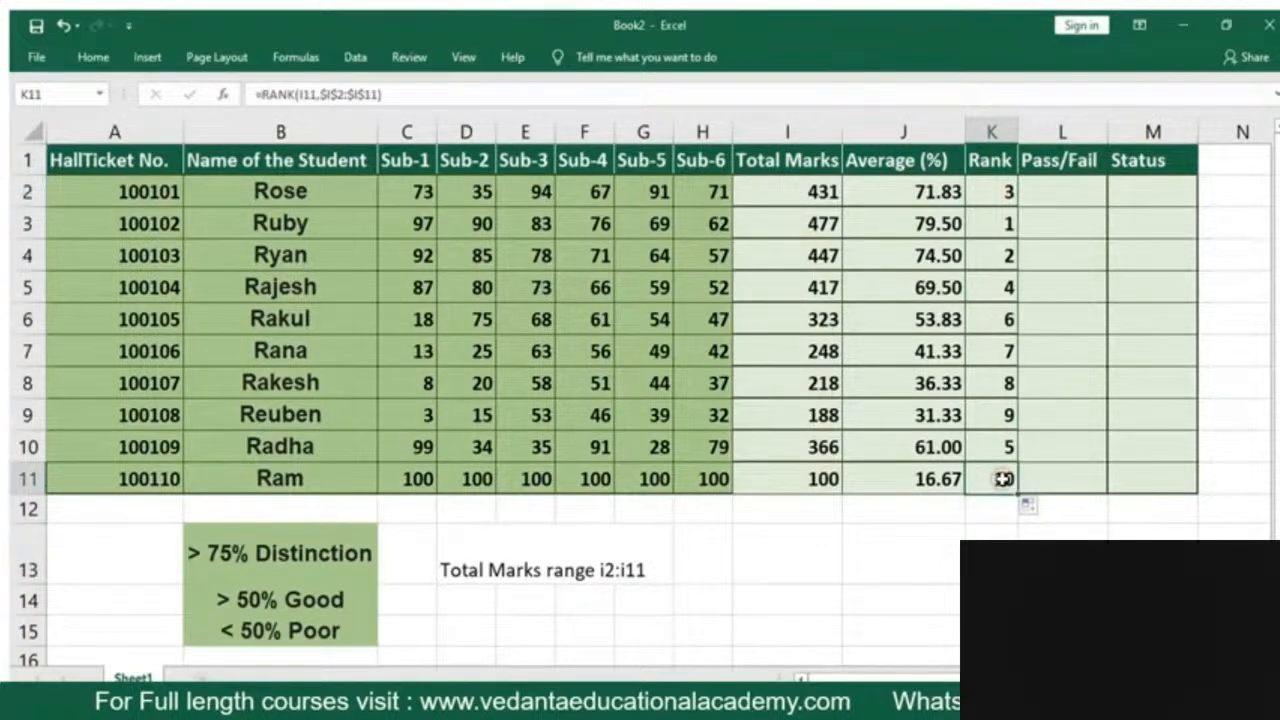
pyautogui.doubleClick(1000, 480)
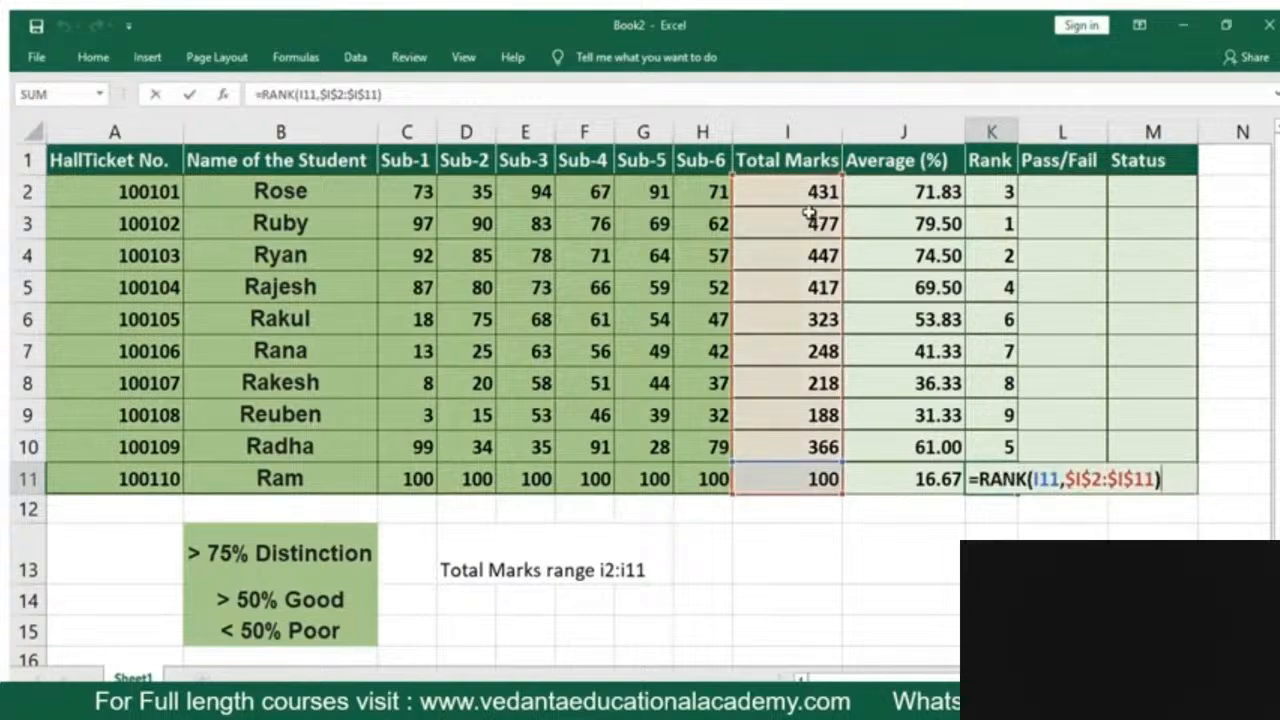
pyautogui.click(990, 531)
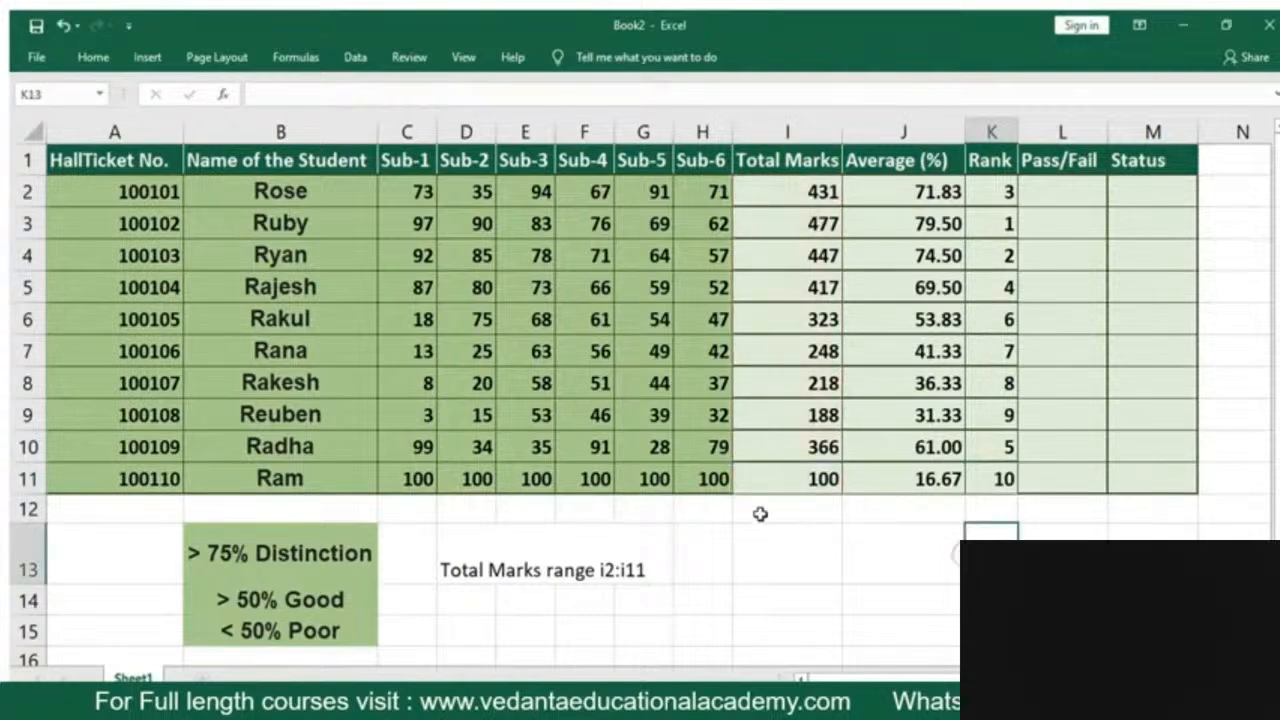
# Replace the fixed total in I11 with the SUM formula filled down from I10
pyautogui.click(784, 476)
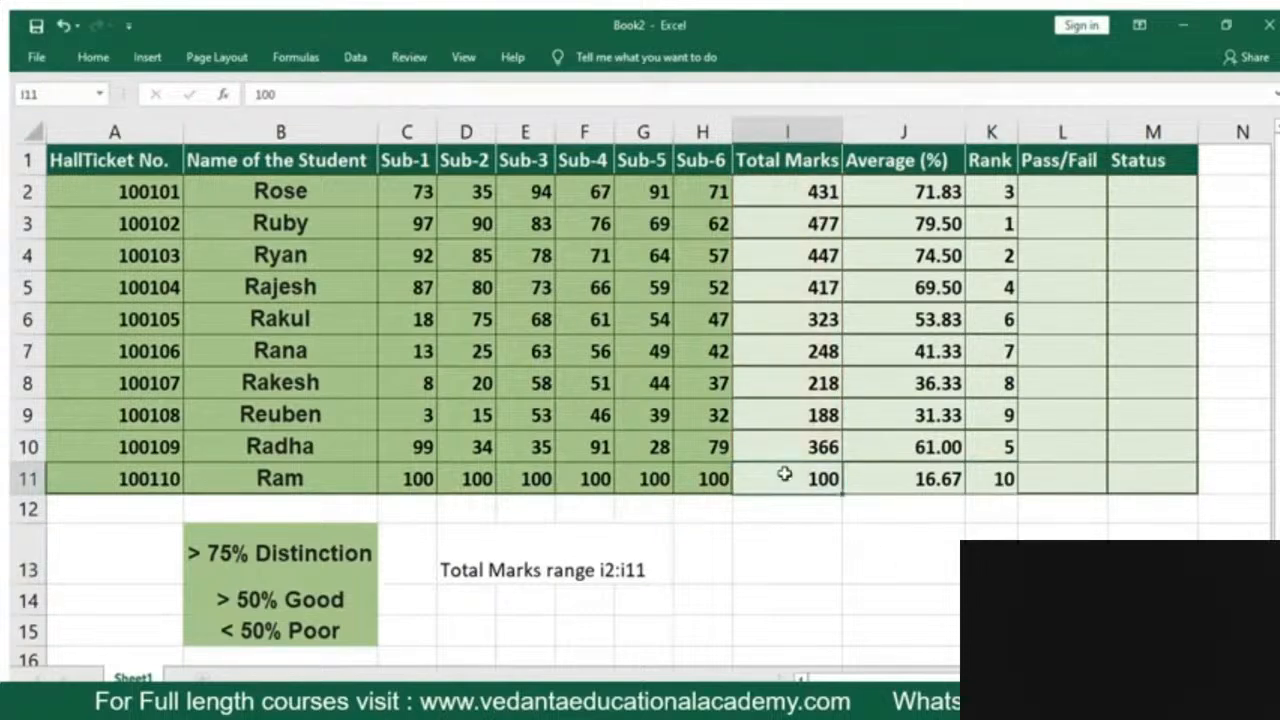
pyautogui.press('Delete')
pyautogui.click(797, 449)
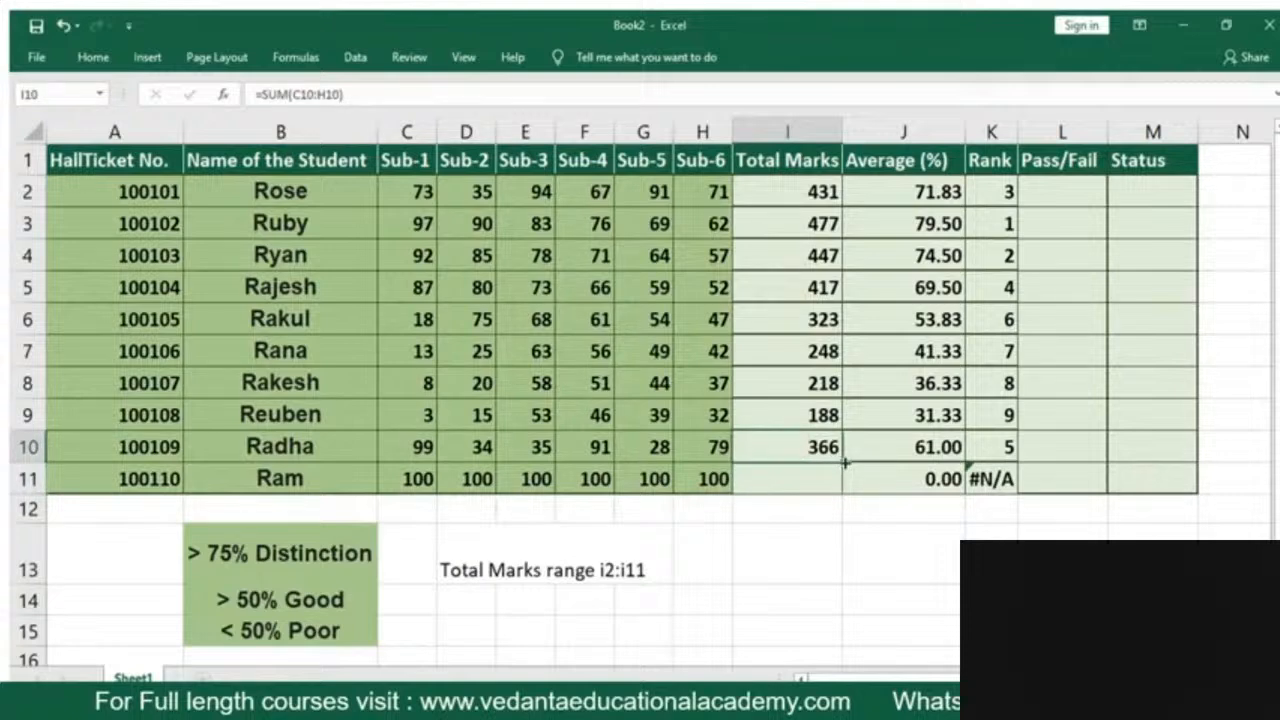
pyautogui.moveTo(845, 498); pyautogui.dragTo(845, 494)
pyautogui.click(889, 543)
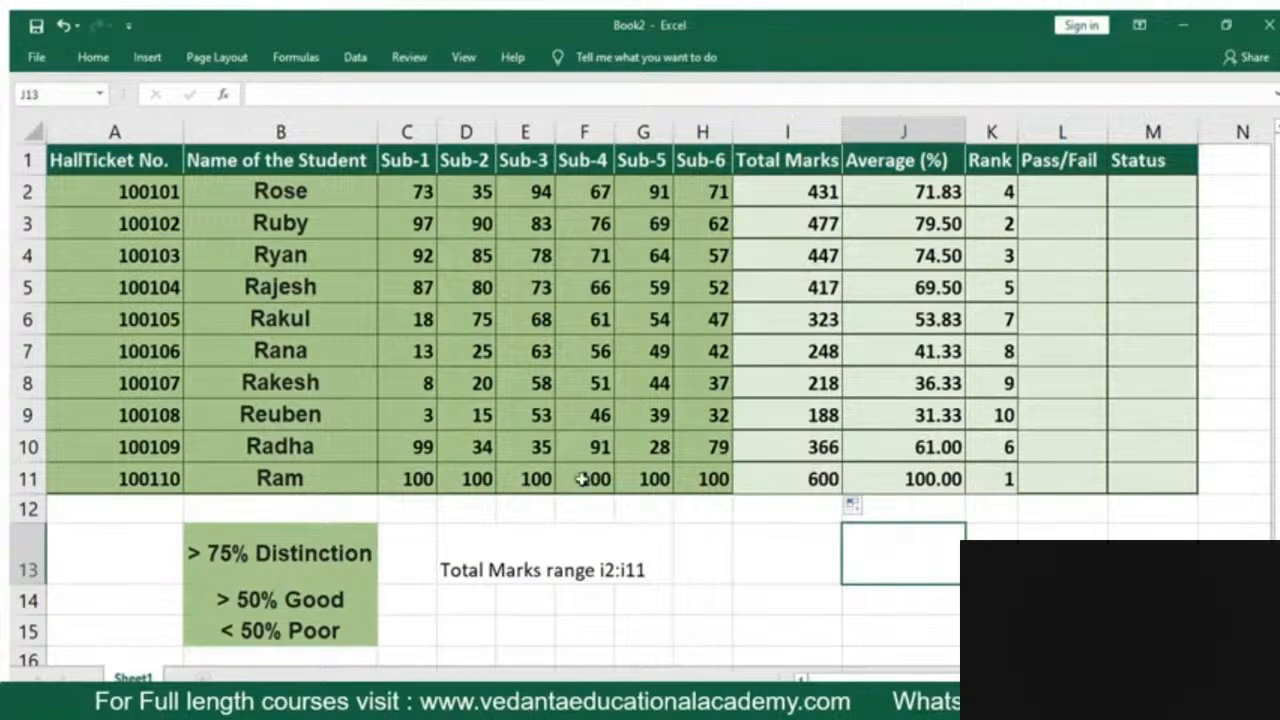
# Change all six subject marks of the last student, C11 to H11, to 80
pyautogui.click(424, 478)
pyautogui.write('80')
pyautogui.press('Return')
pyautogui.press('Up')
pyautogui.press('Right')
pyautogui.write('80')
pyautogui.press('Return')
pyautogui.press('Up')
pyautogui.press('Right')
pyautogui.write('80')
pyautogui.press('Return')
pyautogui.press('Up')
pyautogui.press('Right')
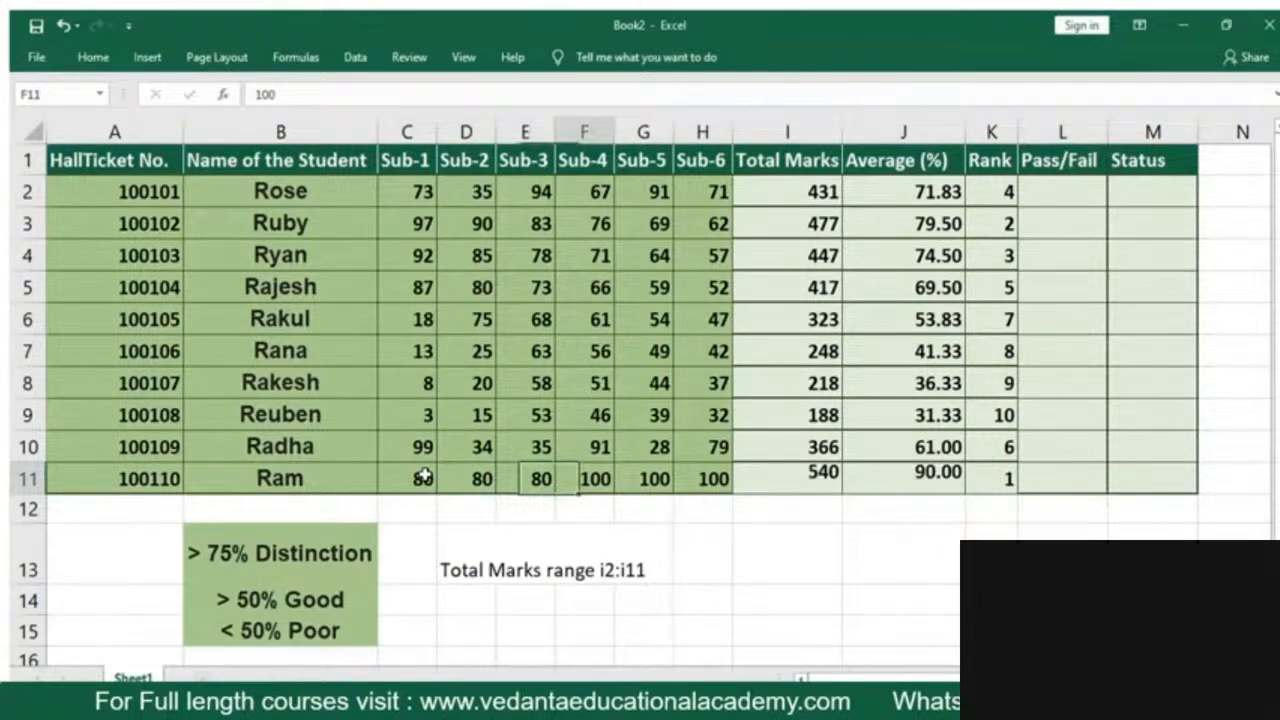
pyautogui.write('80')
pyautogui.press('Return')
pyautogui.press('Up')
pyautogui.press('Right')
pyautogui.write('80')
pyautogui.press('Return')
pyautogui.press('Up')
pyautogui.press('Right')
pyautogui.write('80')
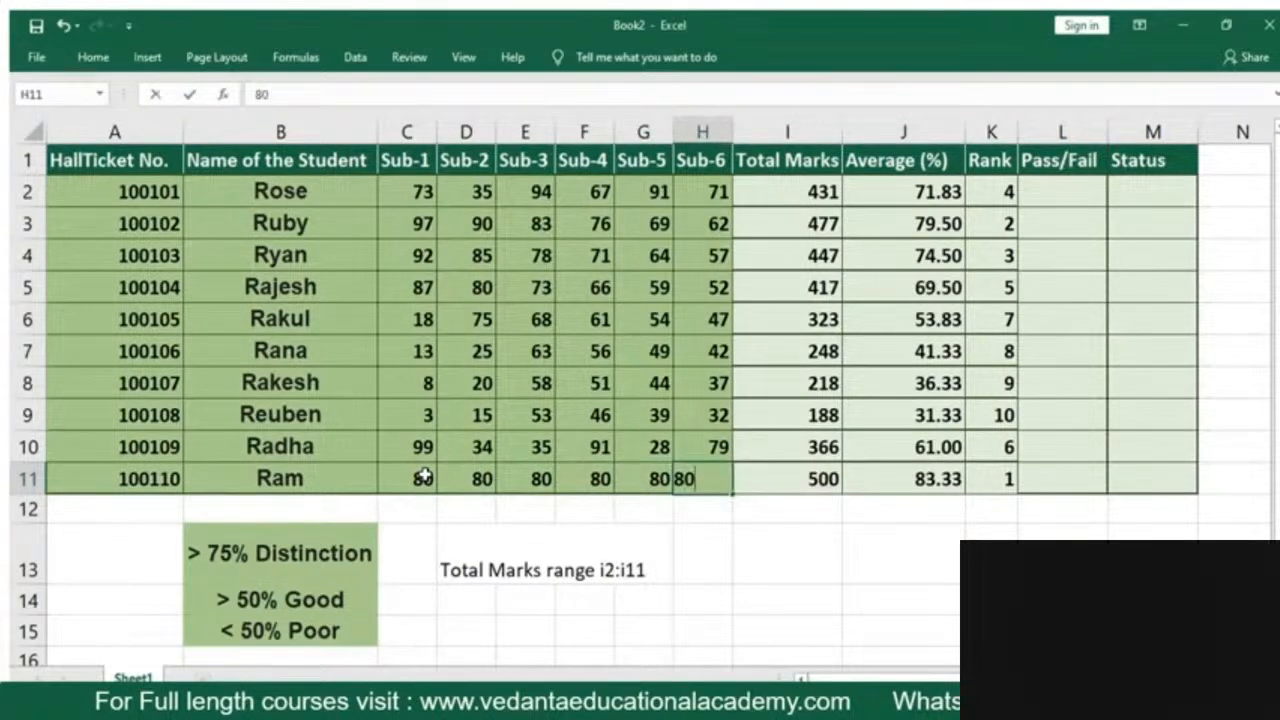
pyautogui.press('Return')
pyautogui.press('Up')
pyautogui.press('Right')
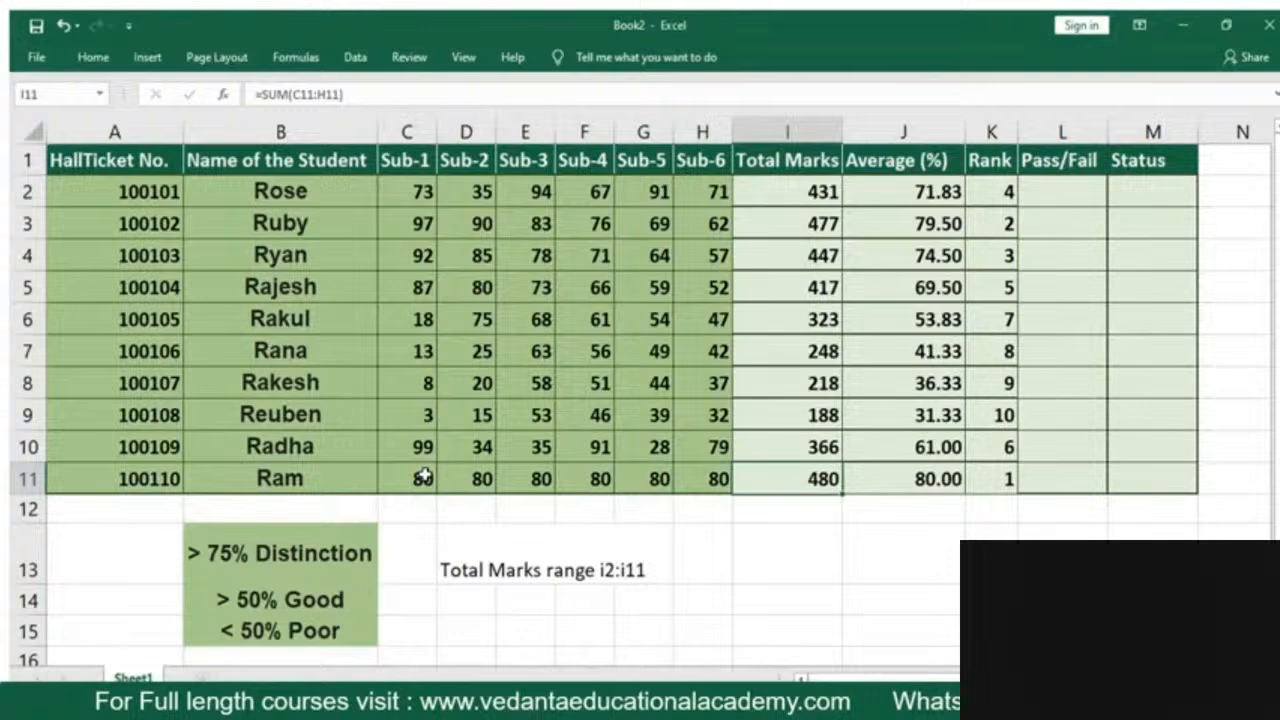
# Set the last student's Sub-3 mark in E11 to 0 and check the recalculated total marks and ranks
pyautogui.press('Up')
pyautogui.press('Up')
pyautogui.press('Up')
pyautogui.press('Up')
pyautogui.press('Down')
pyautogui.press('Down')
pyautogui.press('Down')
pyautogui.press('Down')
pyautogui.press('Left')
pyautogui.press('Left')
pyautogui.press('Left')
pyautogui.press('Left')
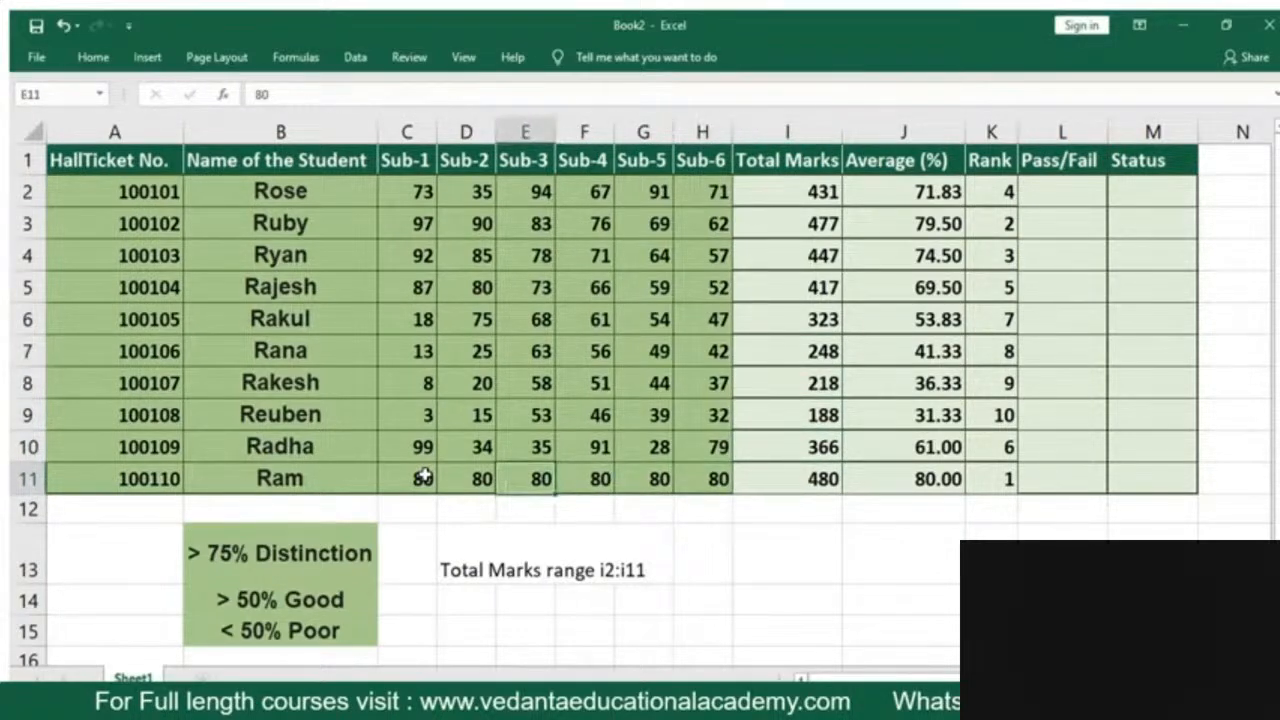
pyautogui.write('0')
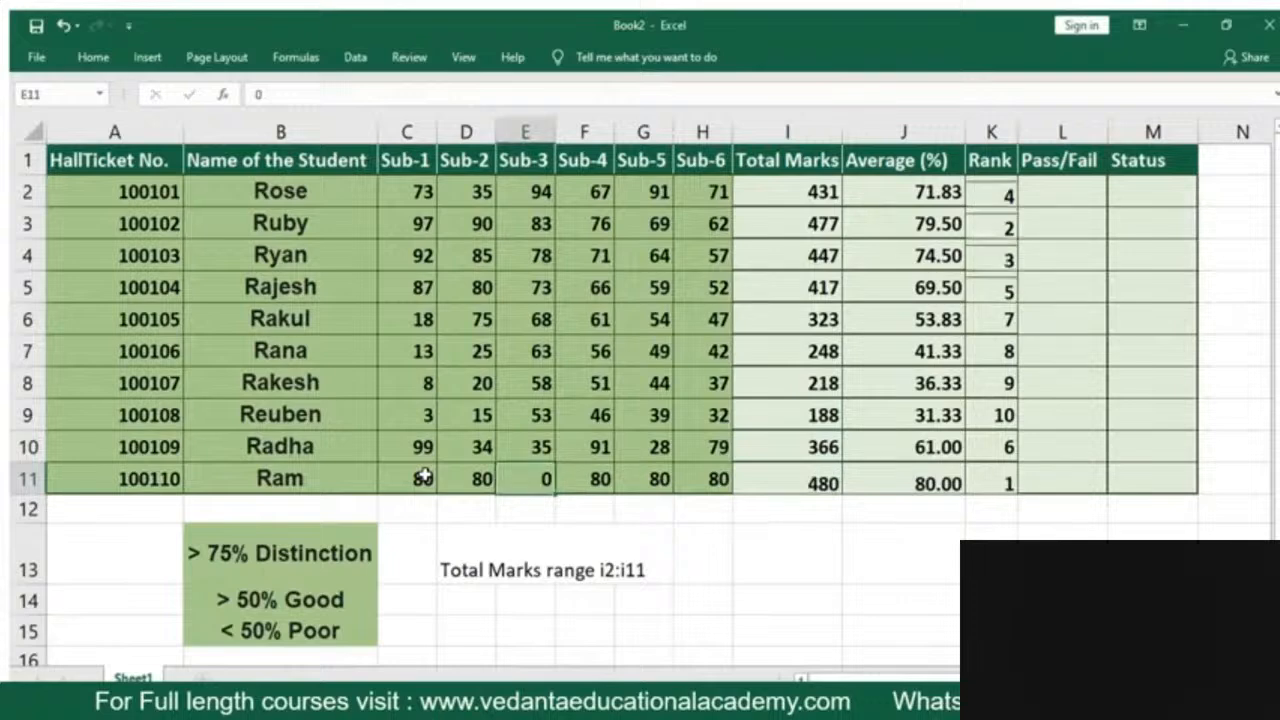
pyautogui.press('Return')
pyautogui.click(768, 482)
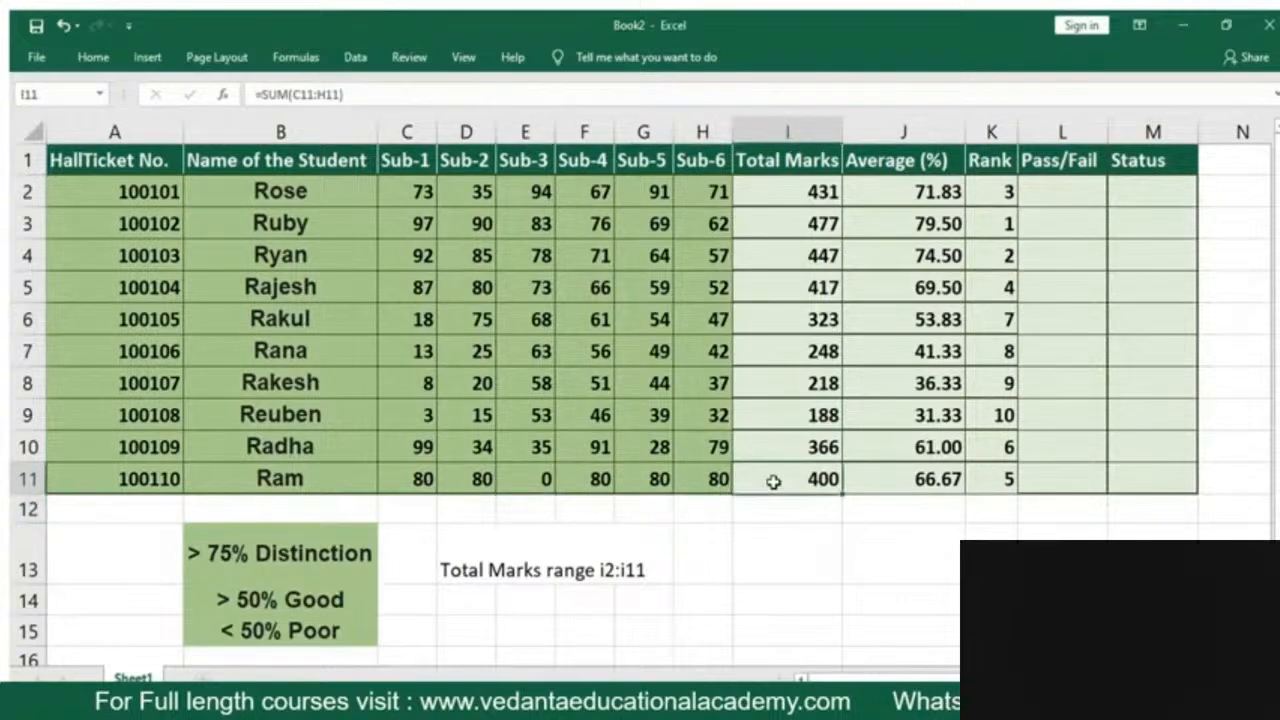
pyautogui.click(987, 480)
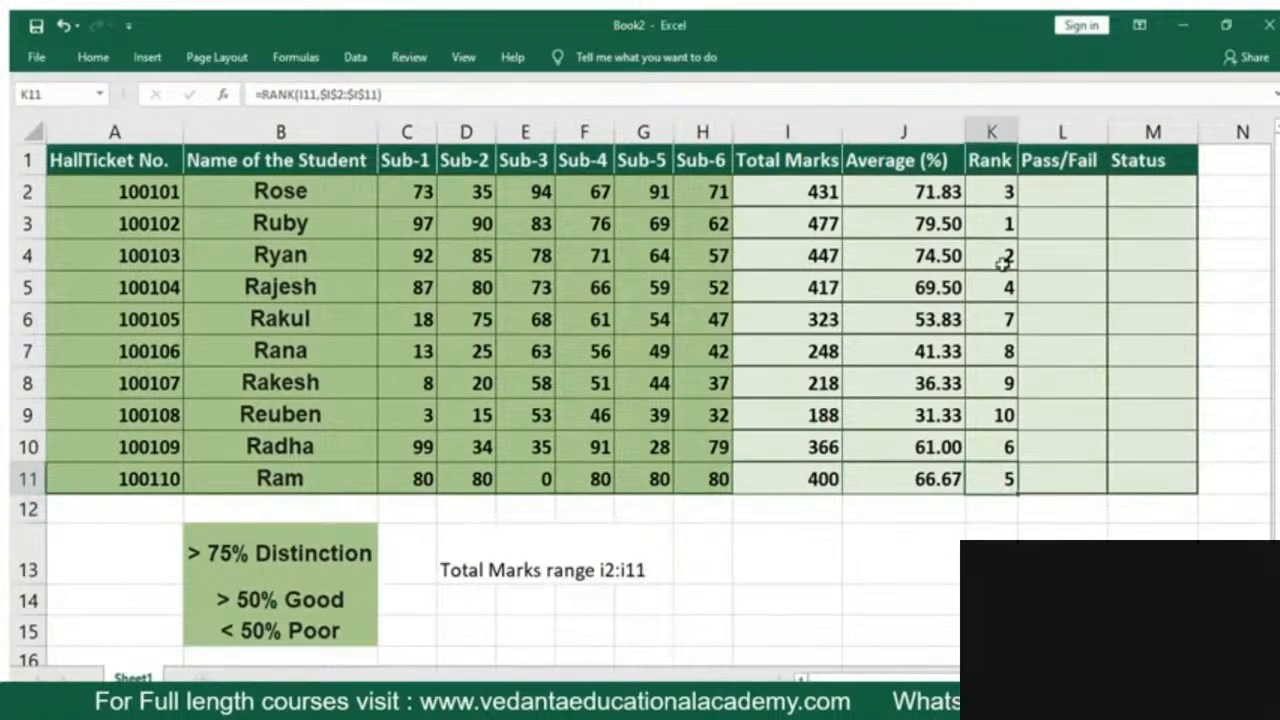
pyautogui.click(1002, 223)
pyautogui.click(803, 222)
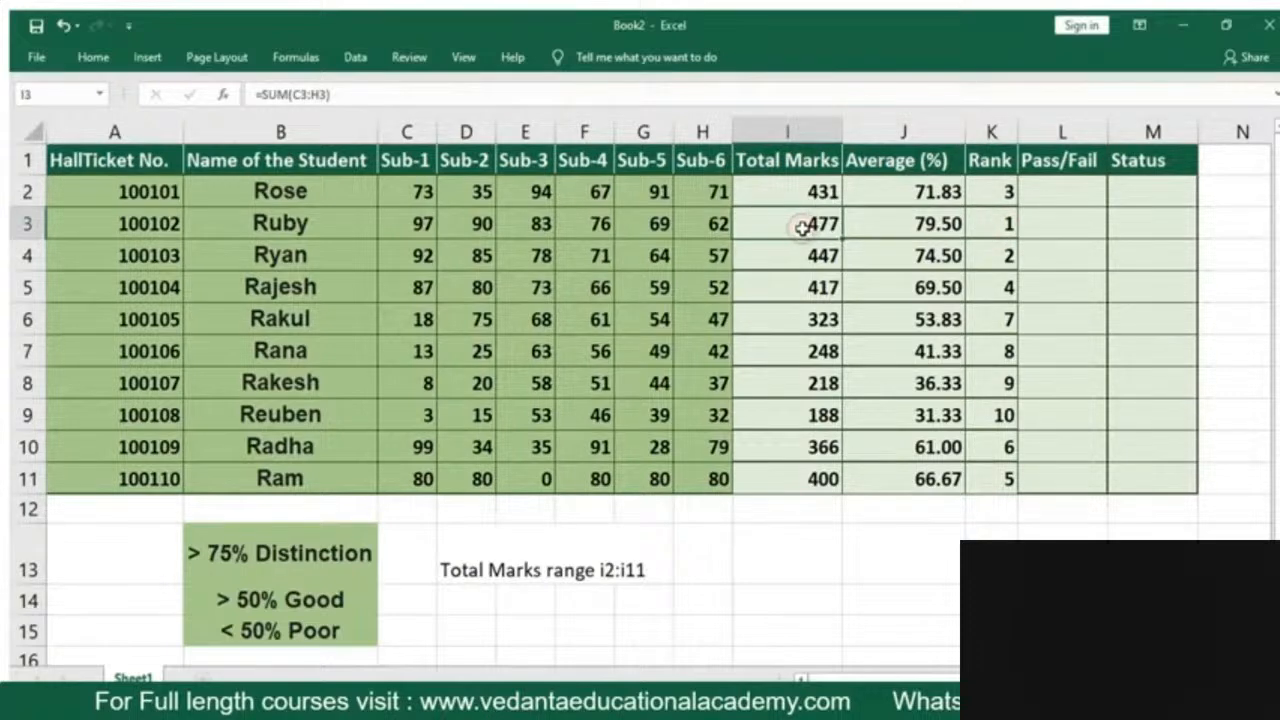
# Test the first student's Sub-1 mark in L2 with =IF(C2>35,"pass","fail")
pyautogui.click(1047, 188)
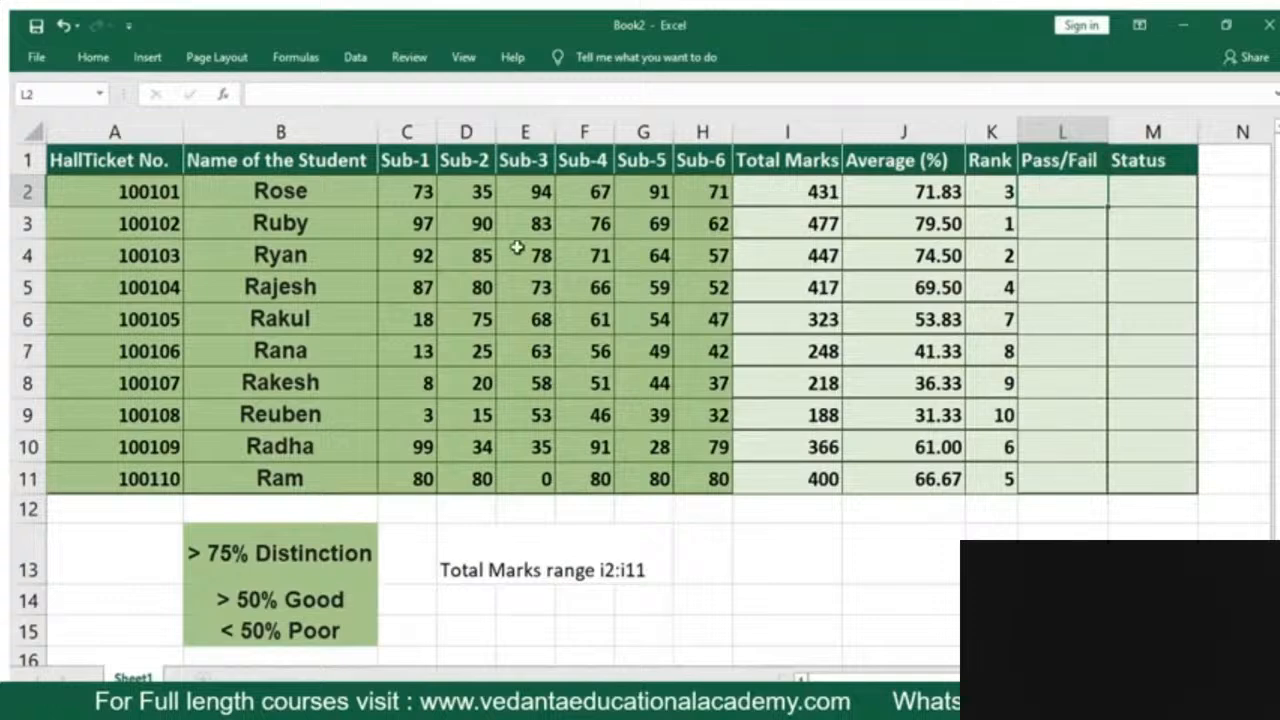
pyautogui.click(406, 190)
pyautogui.click(467, 195)
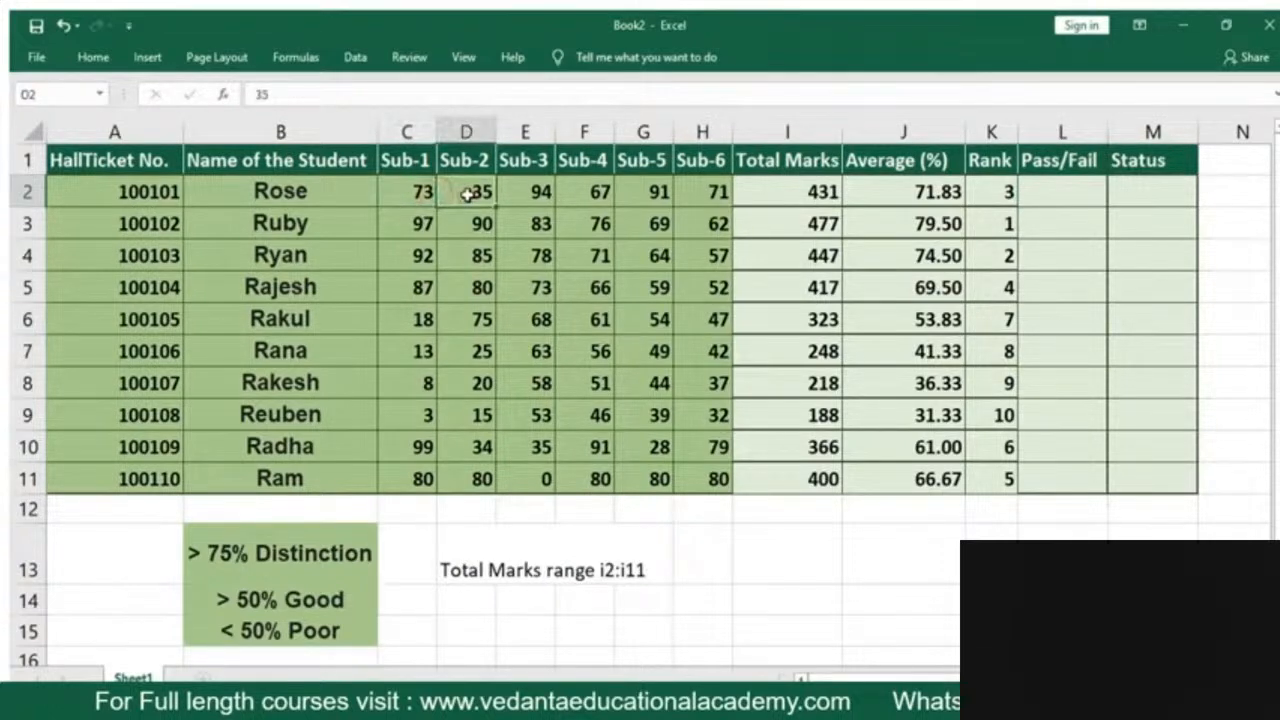
pyautogui.click(1052, 181)
pyautogui.doubleClick(1053, 180)
pyautogui.write('=if(')
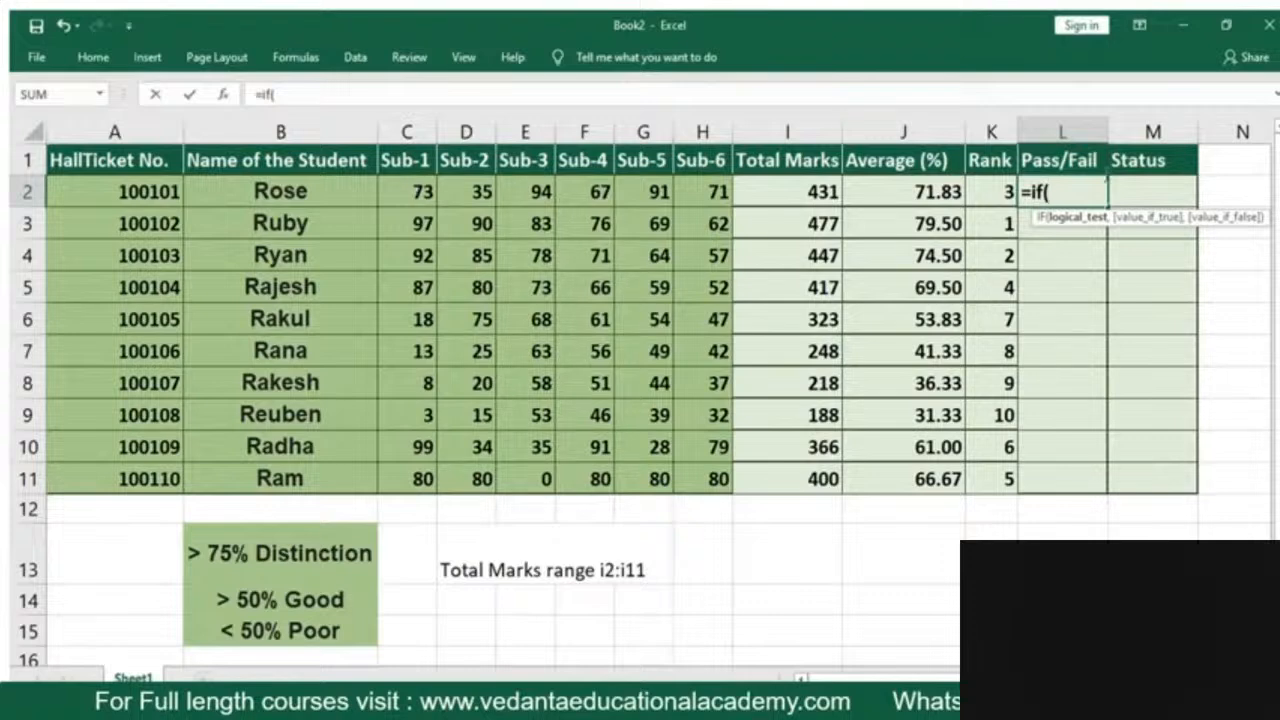
pyautogui.click(413, 193)
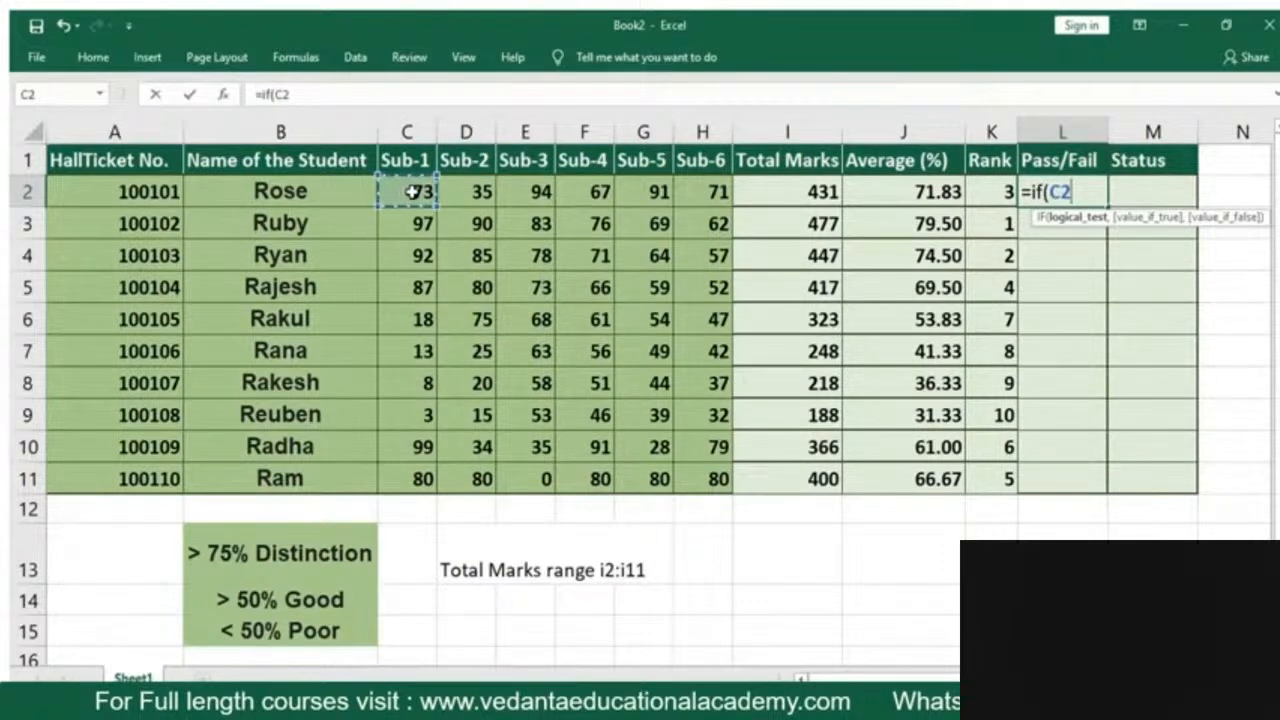
pyautogui.write('>')
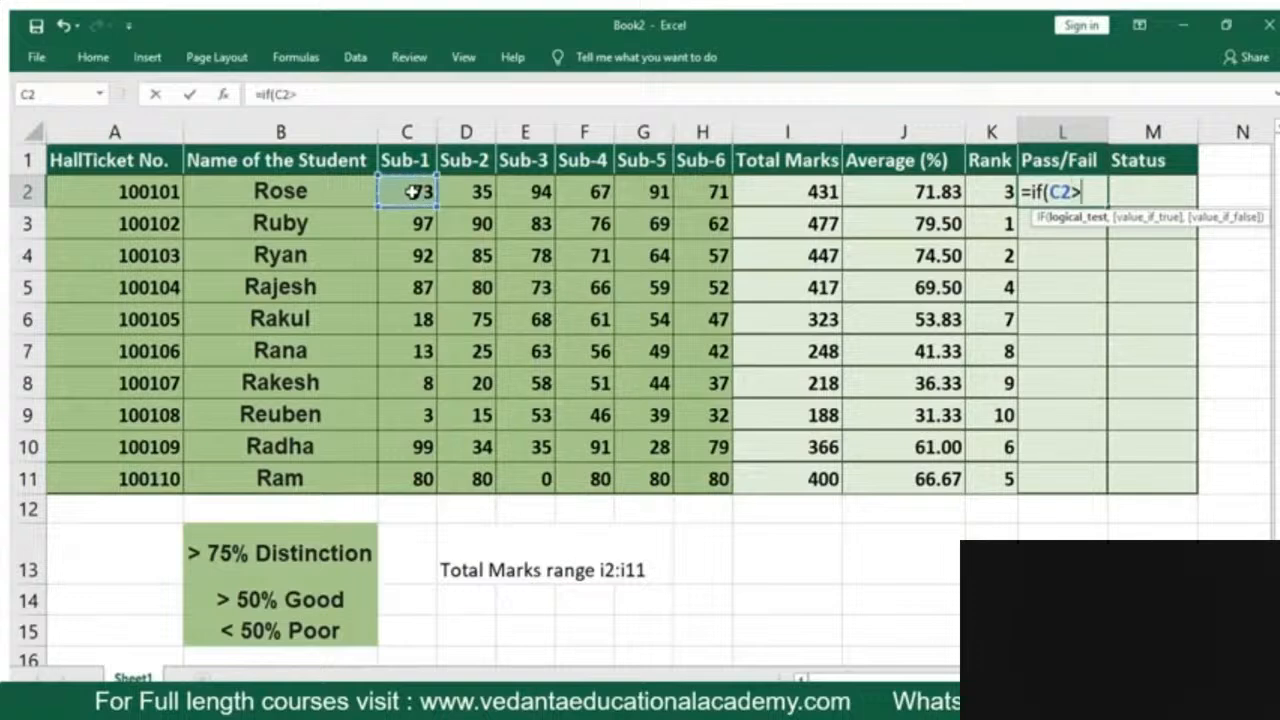
pyautogui.write('35,')
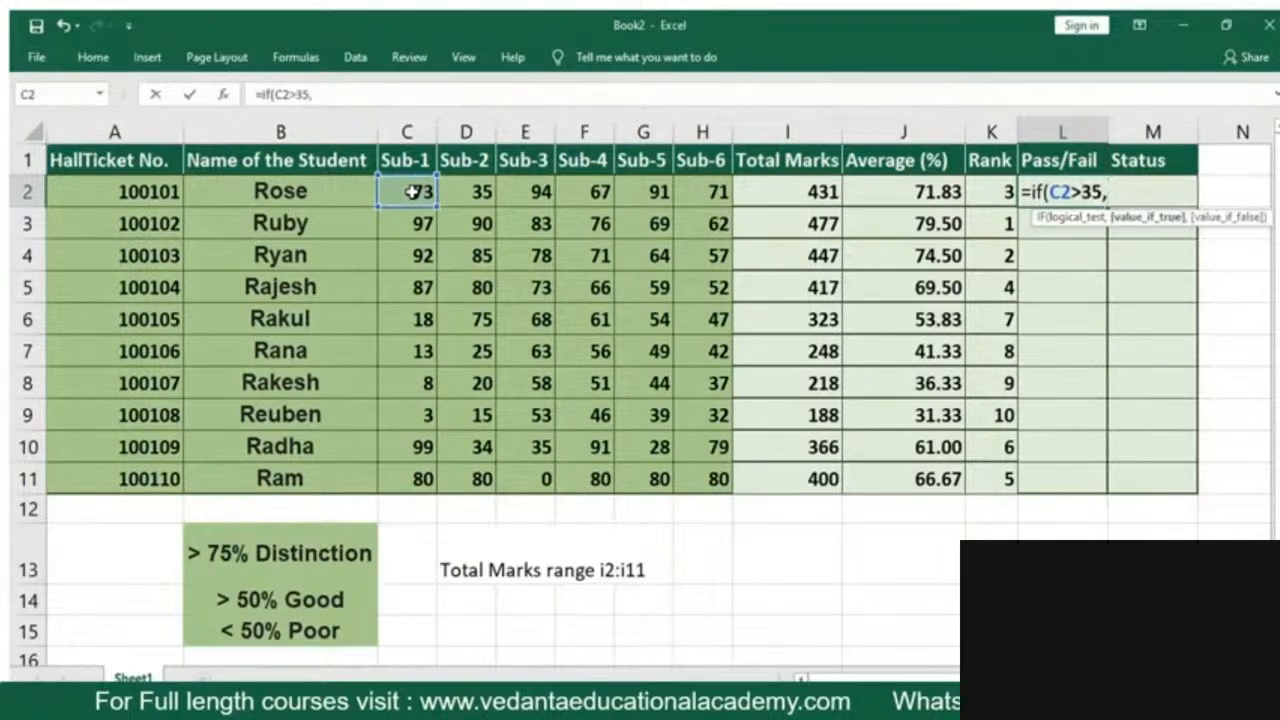
pyautogui.write('"pass')
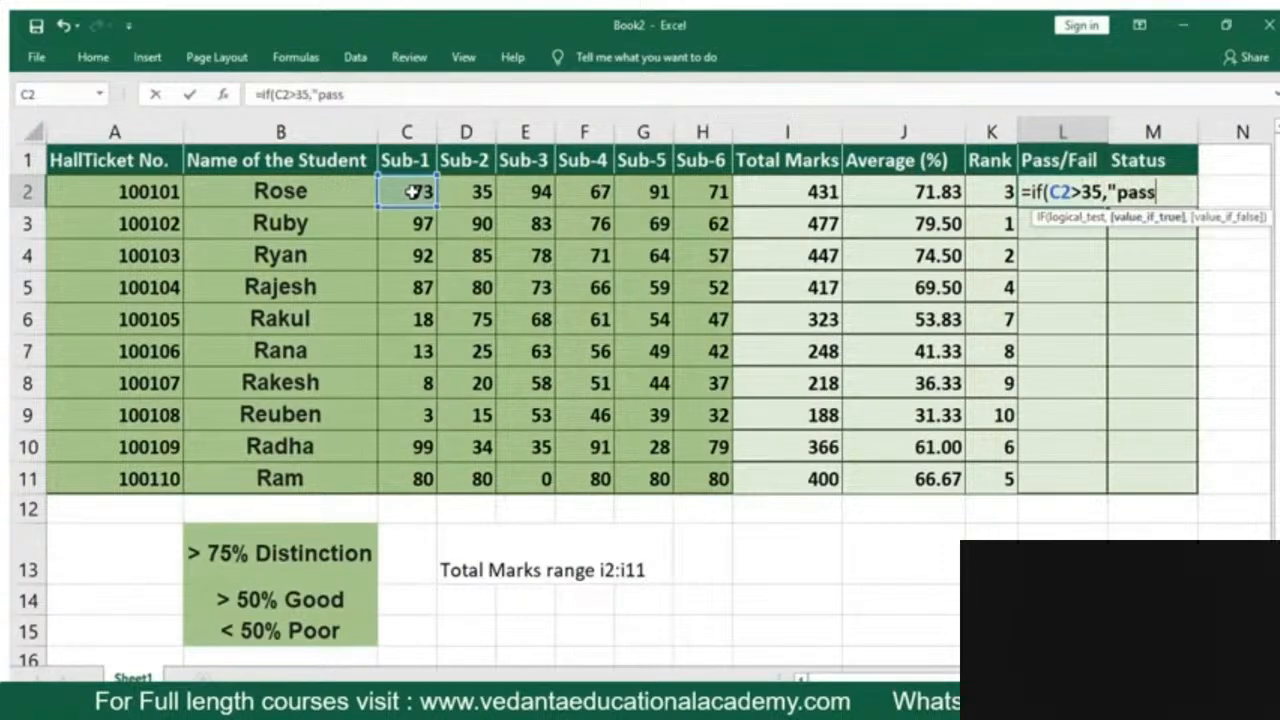
pyautogui.write('","fail")_')
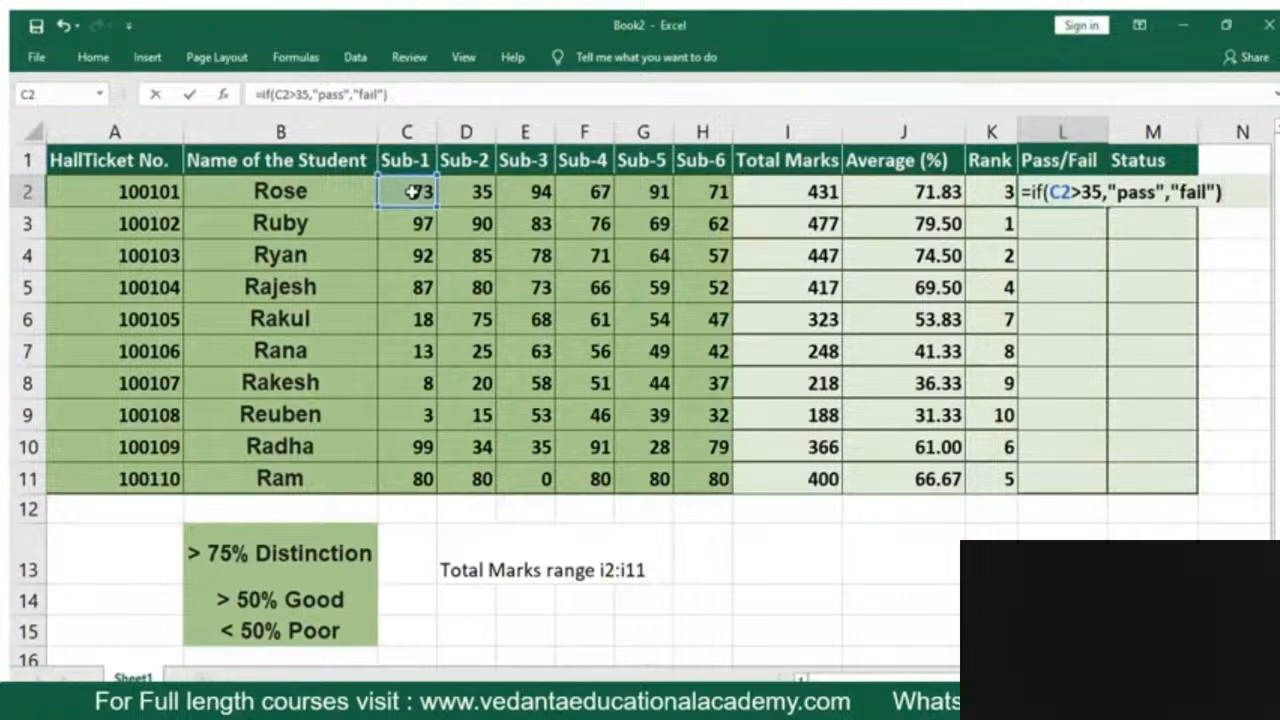
pyautogui.press('Return')
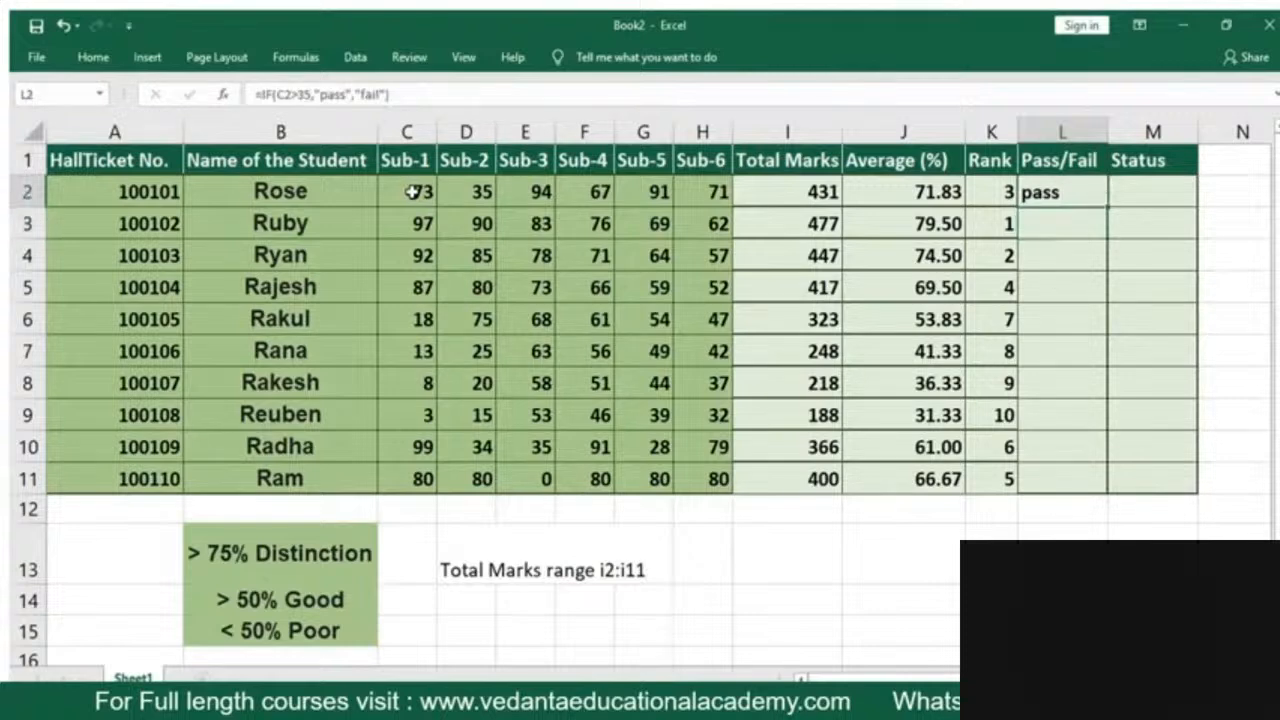
# Replace the formula in L2 with an IF containing an AND test, starting with the conditions C2>=35 and D2>=35
pyautogui.write('=')
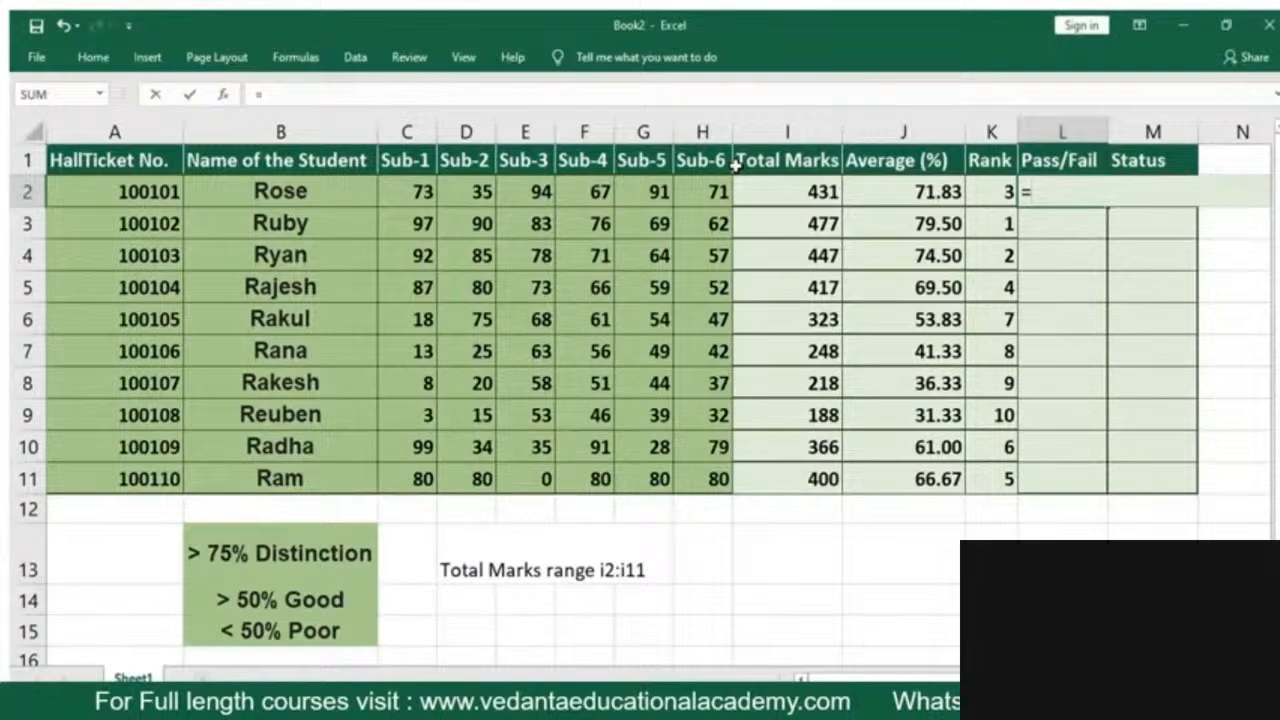
pyautogui.write('if')
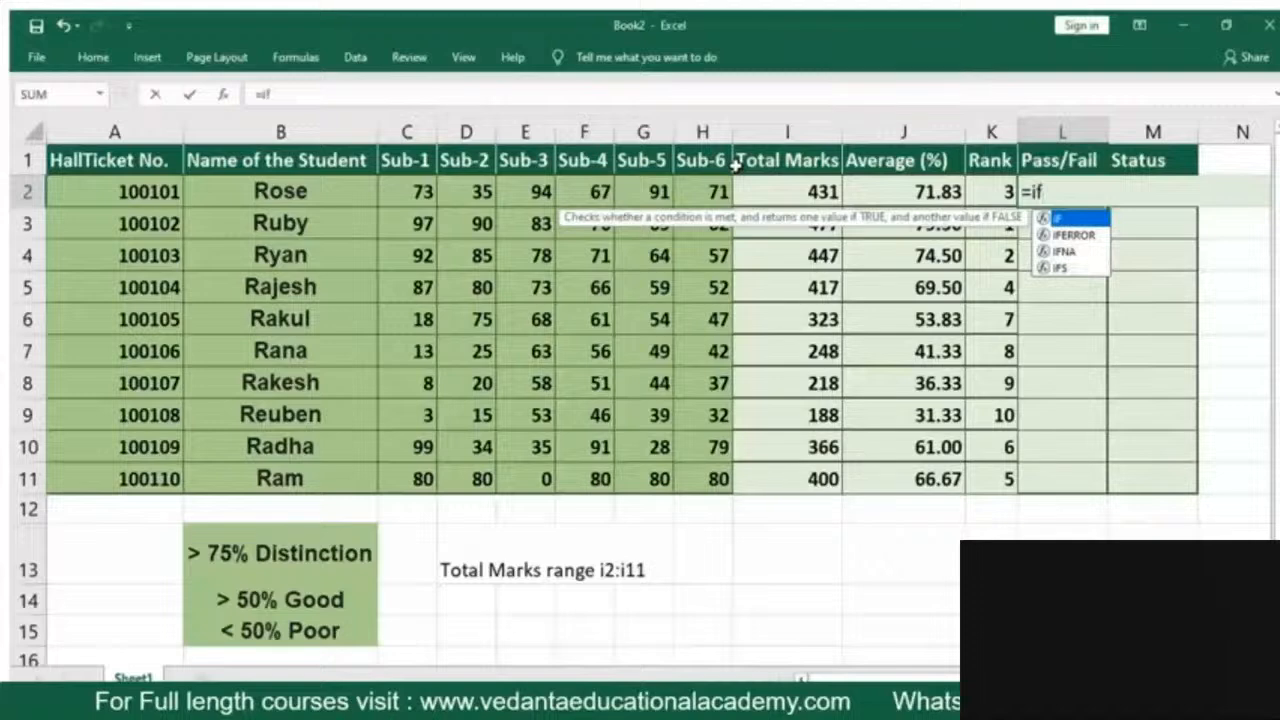
pyautogui.write('(and(')
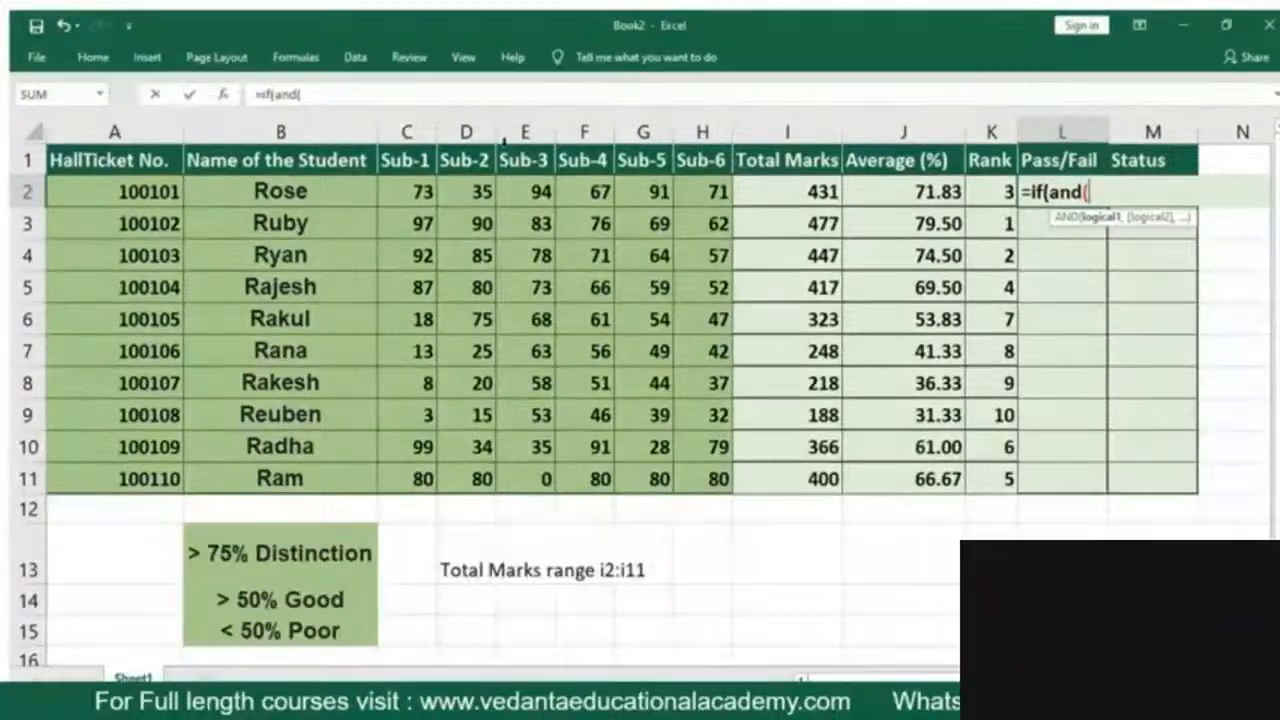
pyautogui.click(423, 191)
pyautogui.write('>=')
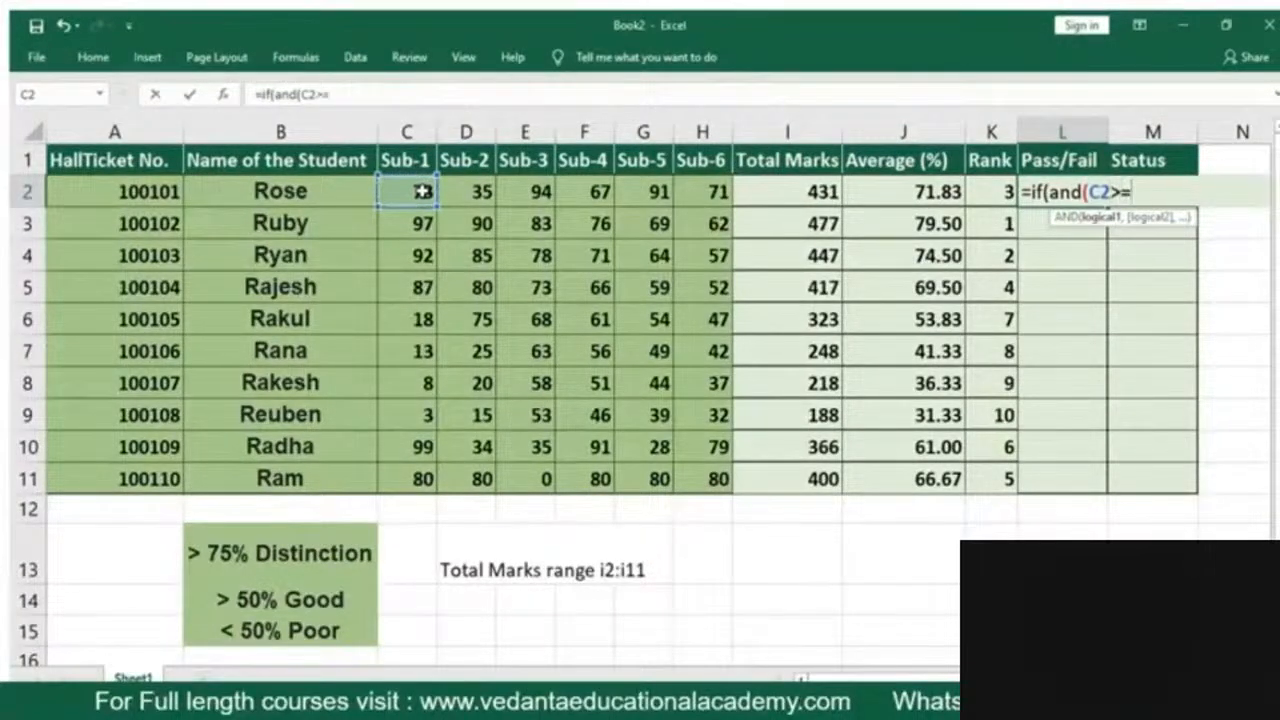
pyautogui.write('35,')
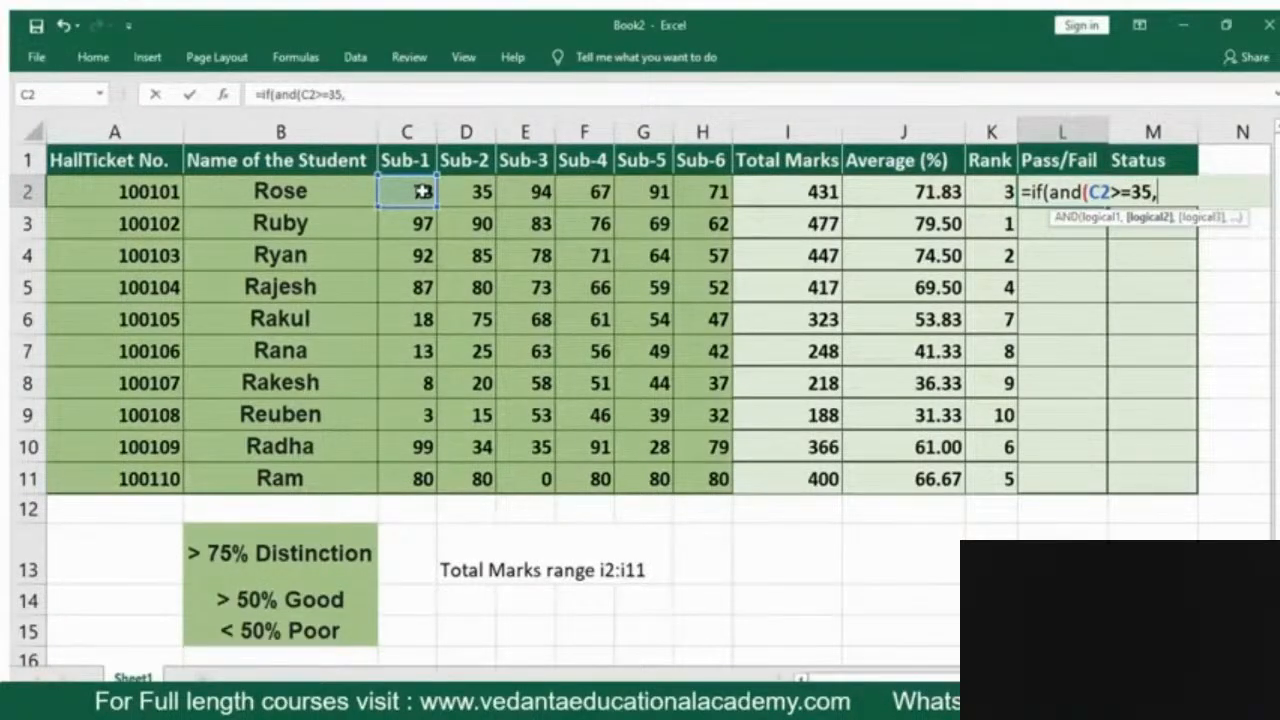
pyautogui.click(478, 190)
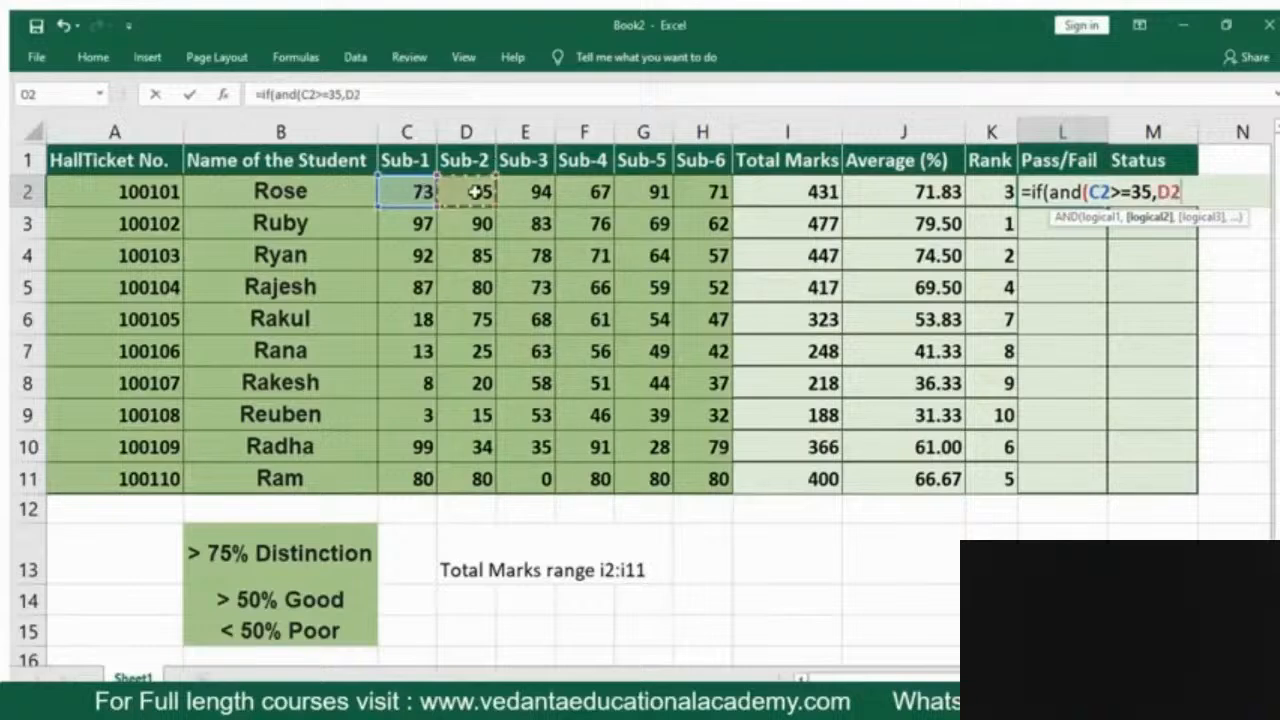
pyautogui.write('>=')
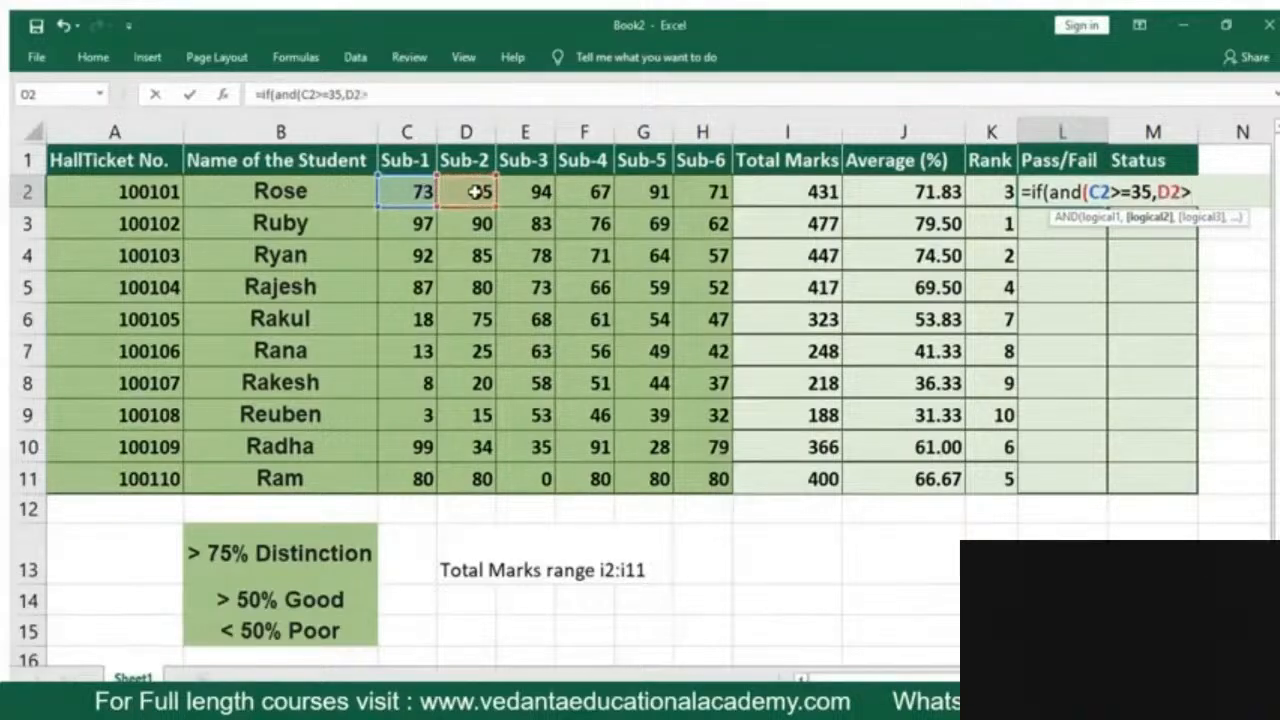
pyautogui.write('35,')
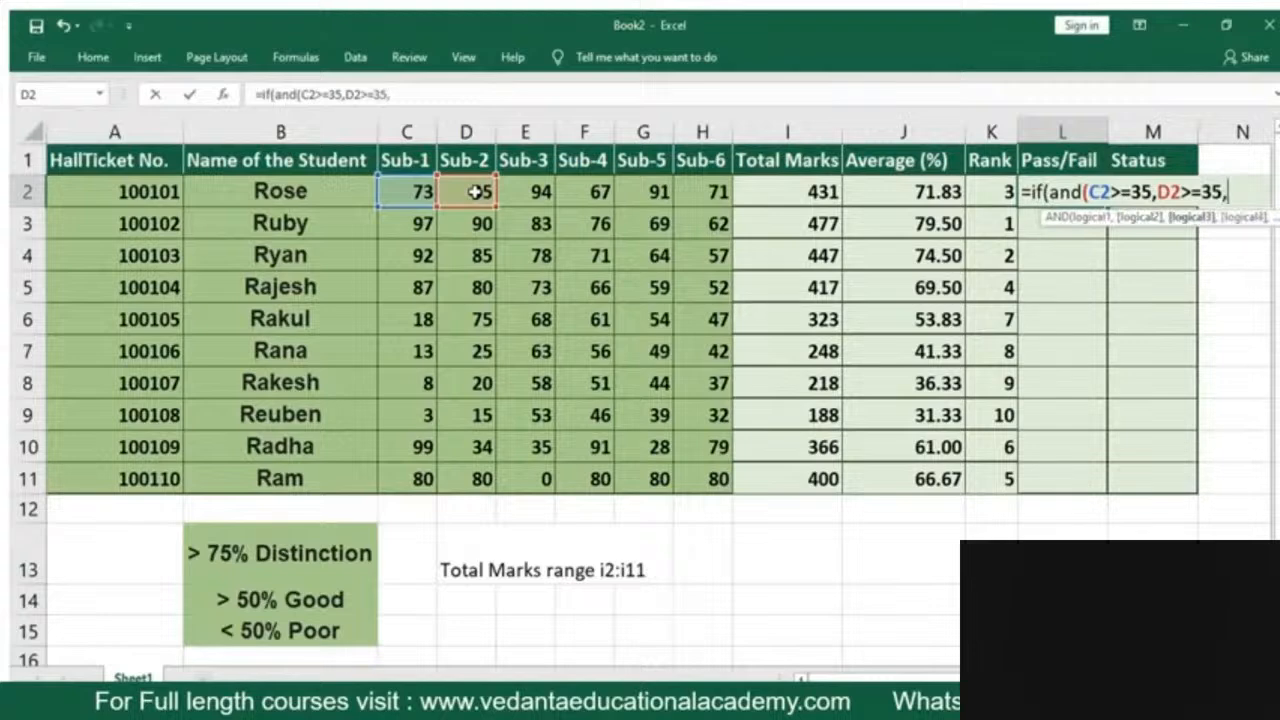
# Add the Sub-3 and Sub-4 conditions E2>=35 and F2>=35 to the AND test in L2
pyautogui.click(533, 194)
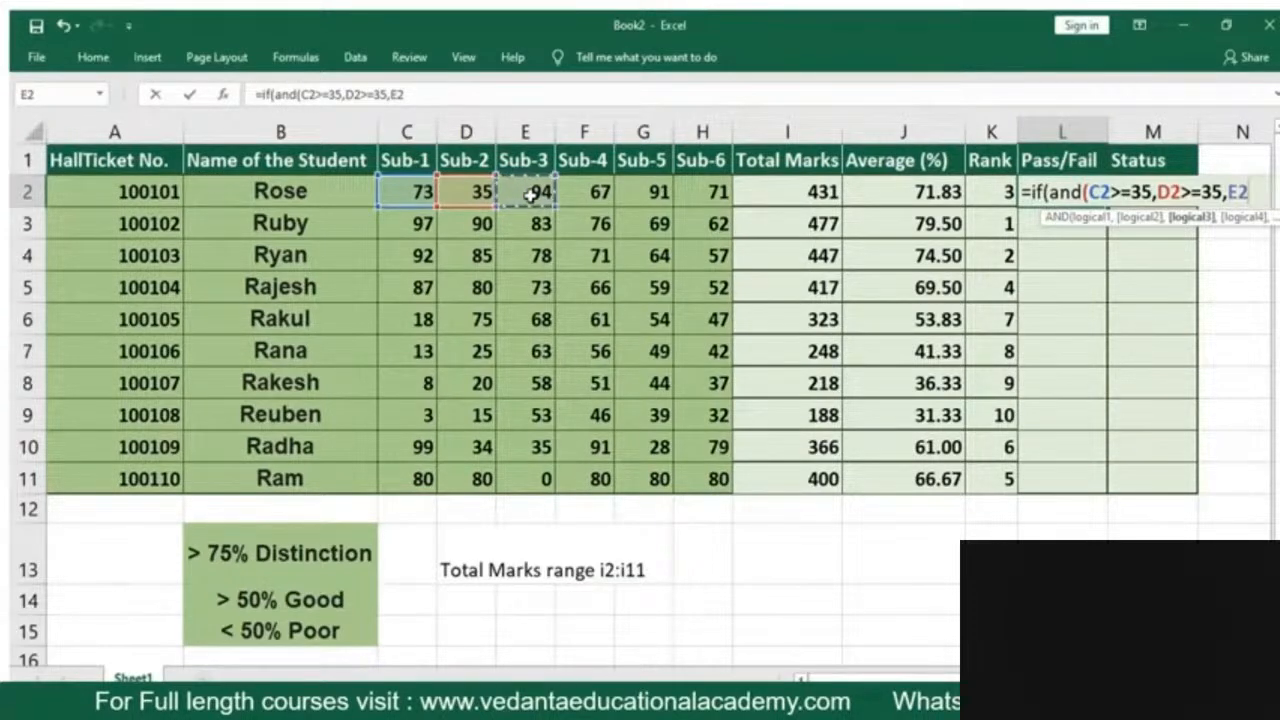
pyautogui.write('>=35')
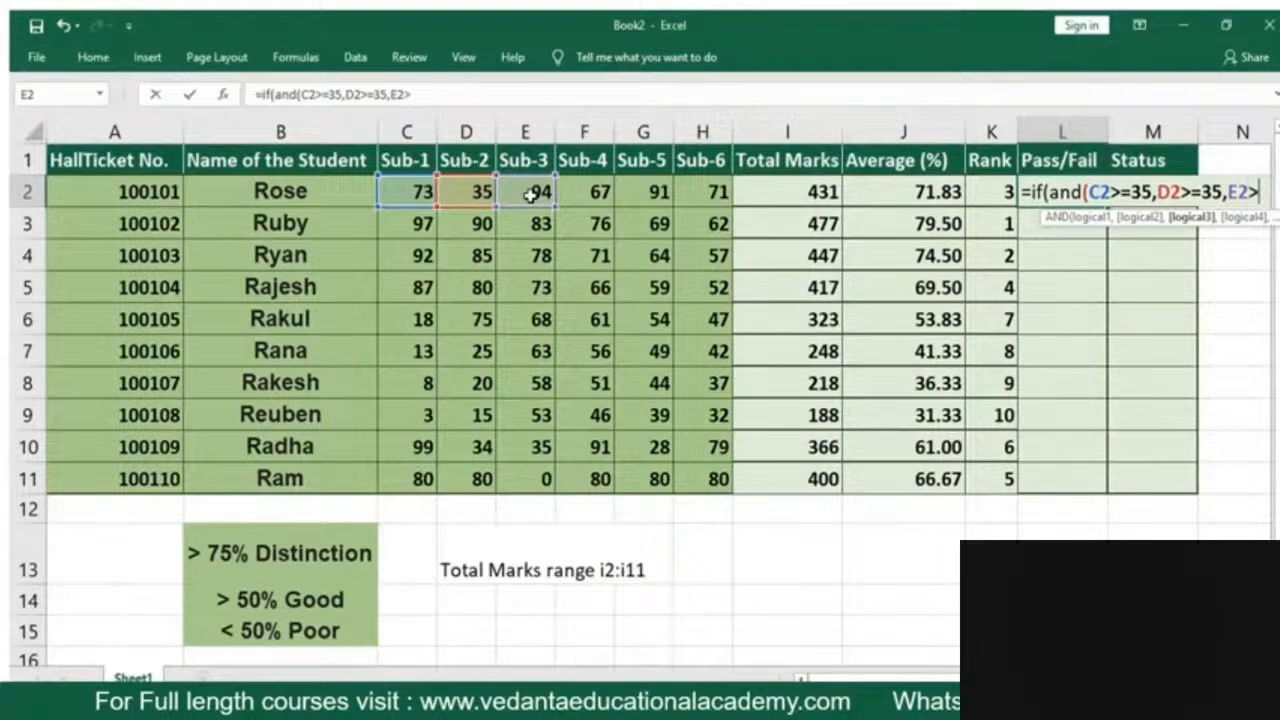
pyautogui.write(',')
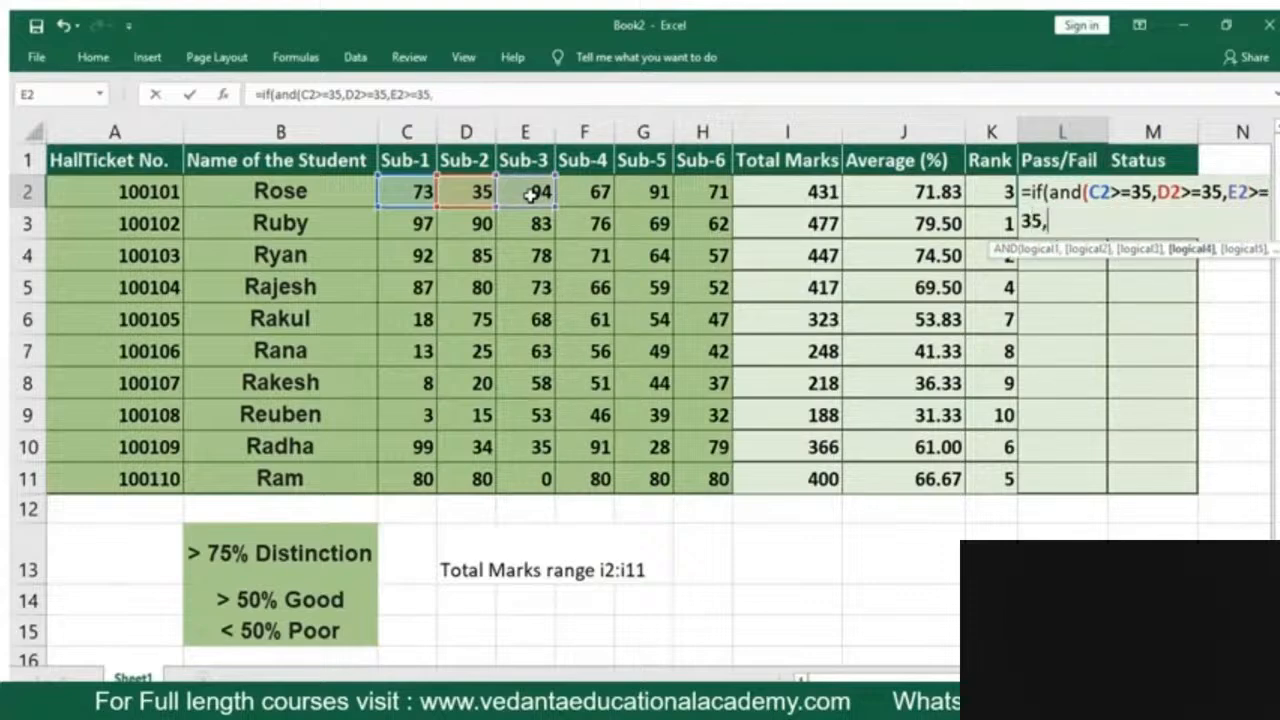
pyautogui.click(590, 190)
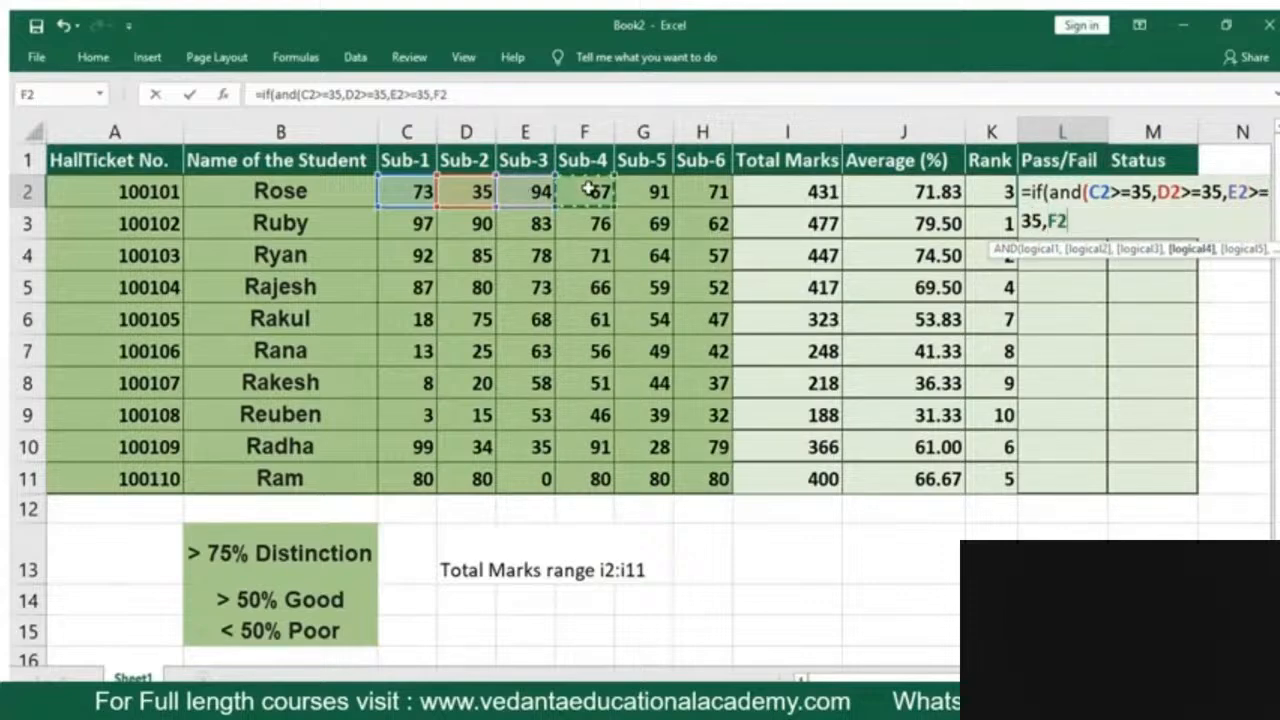
pyautogui.write('>=35')
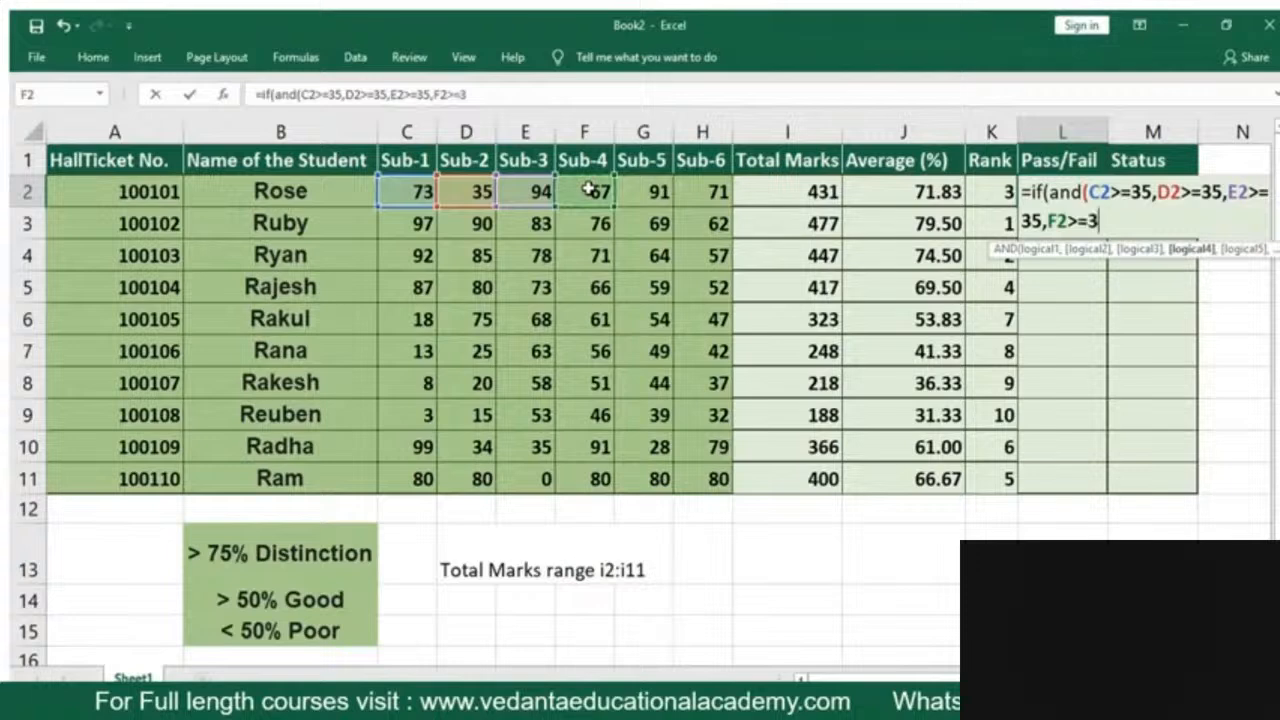
pyautogui.write(',')
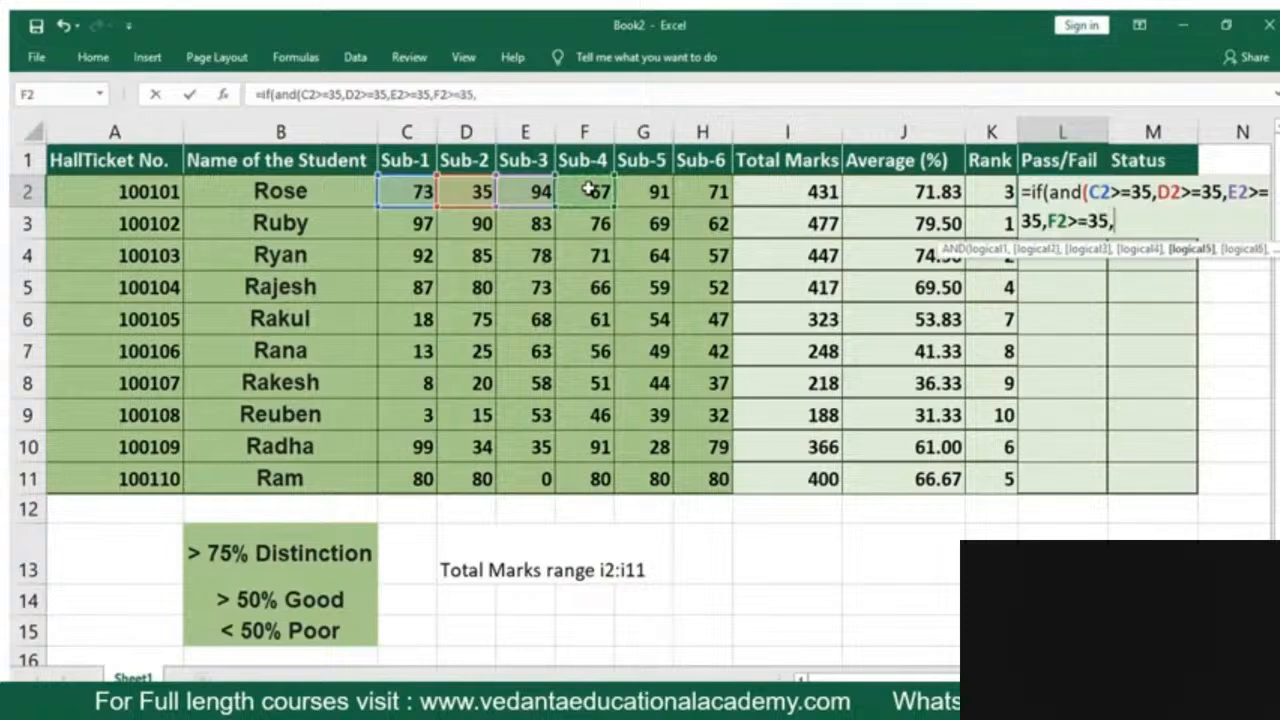
# Complete the AND test in L2 with the conditions G2>35 and H2>=35, ready for the IF's true value
pyautogui.click(648, 183)
pyautogui.write('>3')
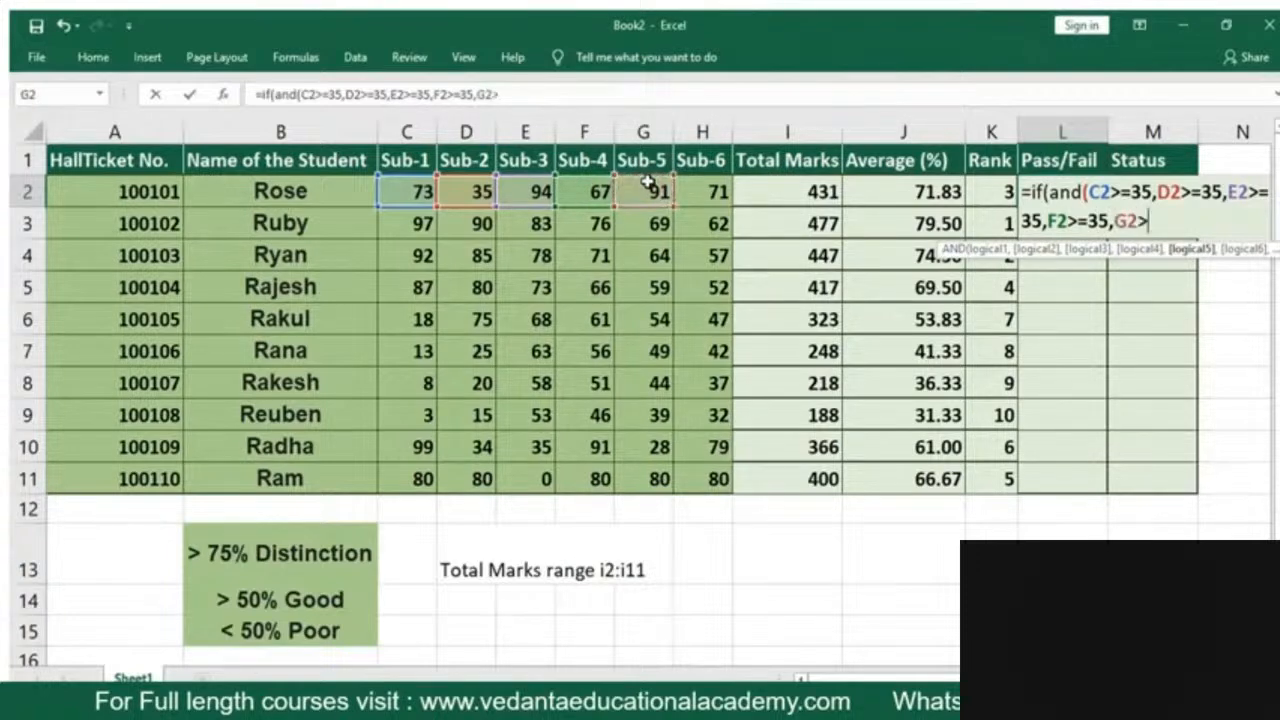
pyautogui.write('5,')
pyautogui.click(695, 190)
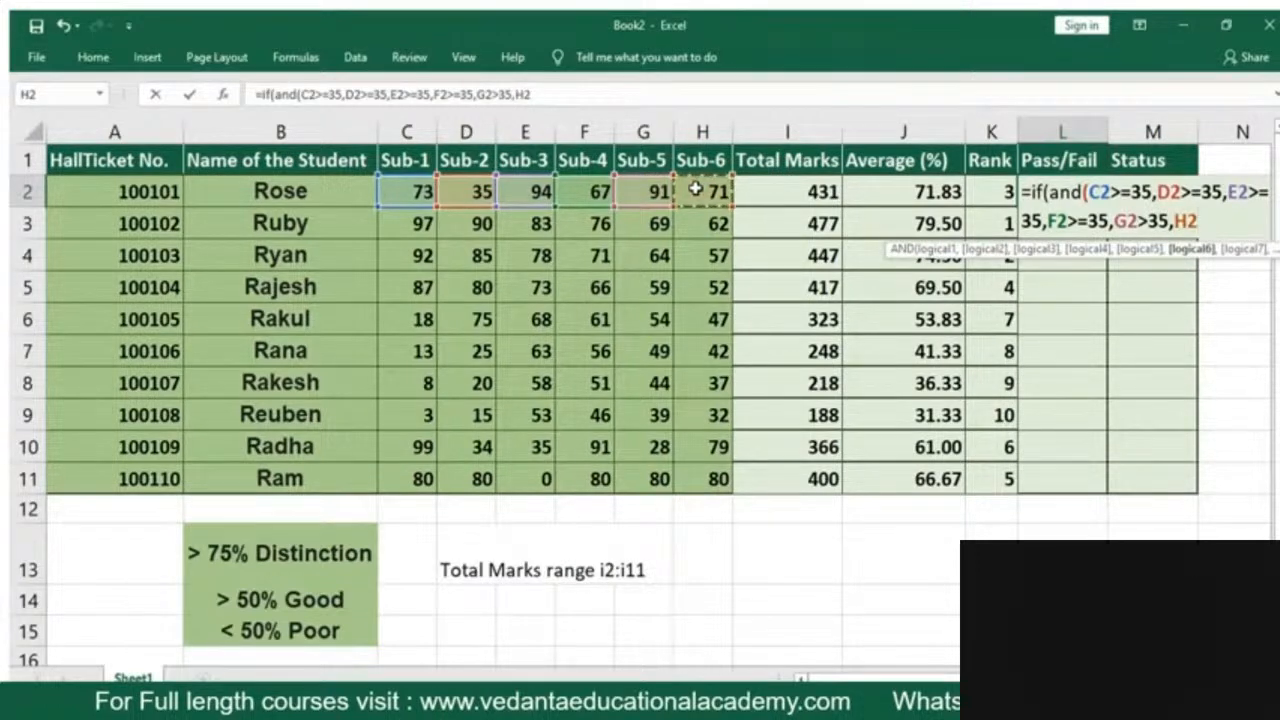
pyautogui.write('>=35')
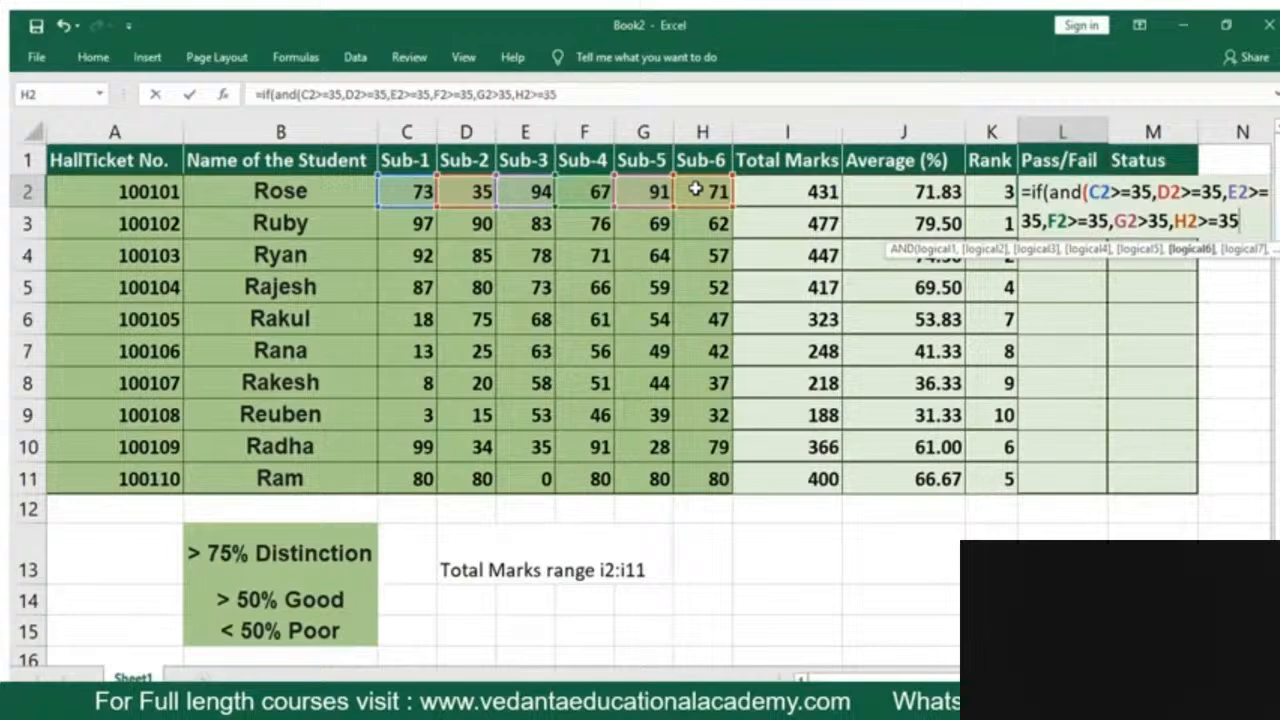
pyautogui.write('),')
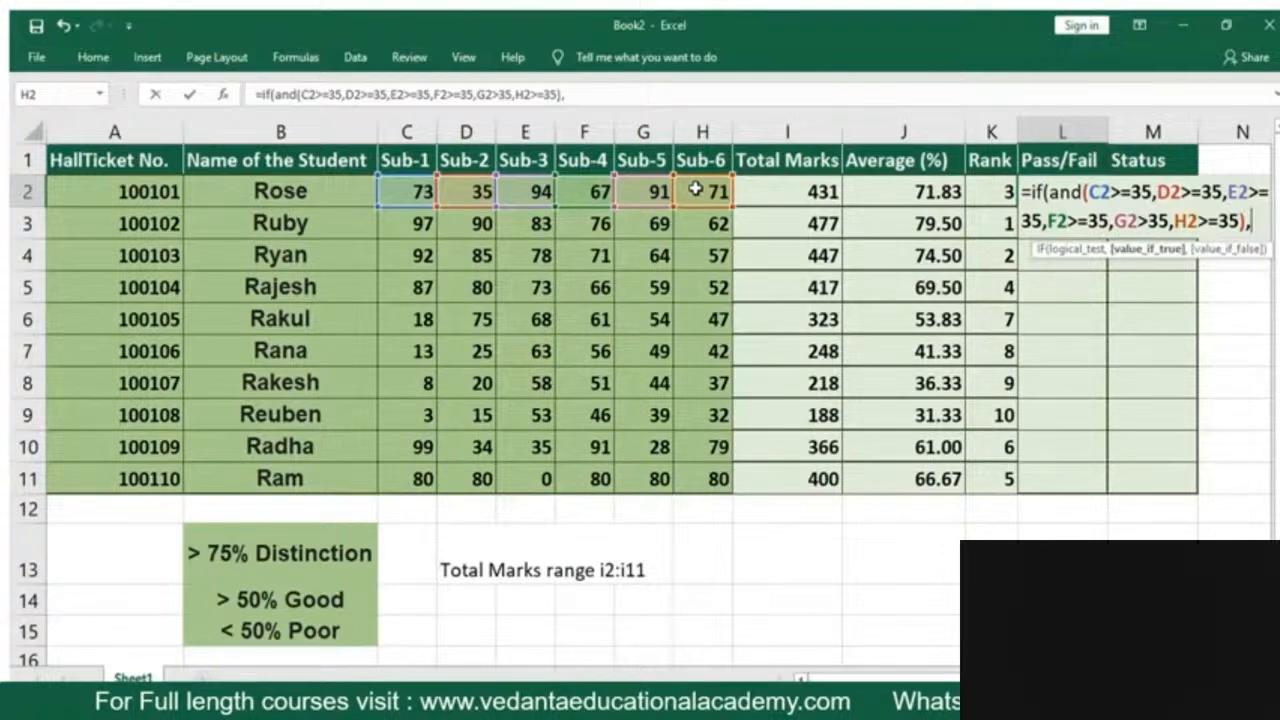
# Finish the IF formula in L2 with "Pass" as the true value and "Fail" as the false value
pyautogui.write('"Pass')
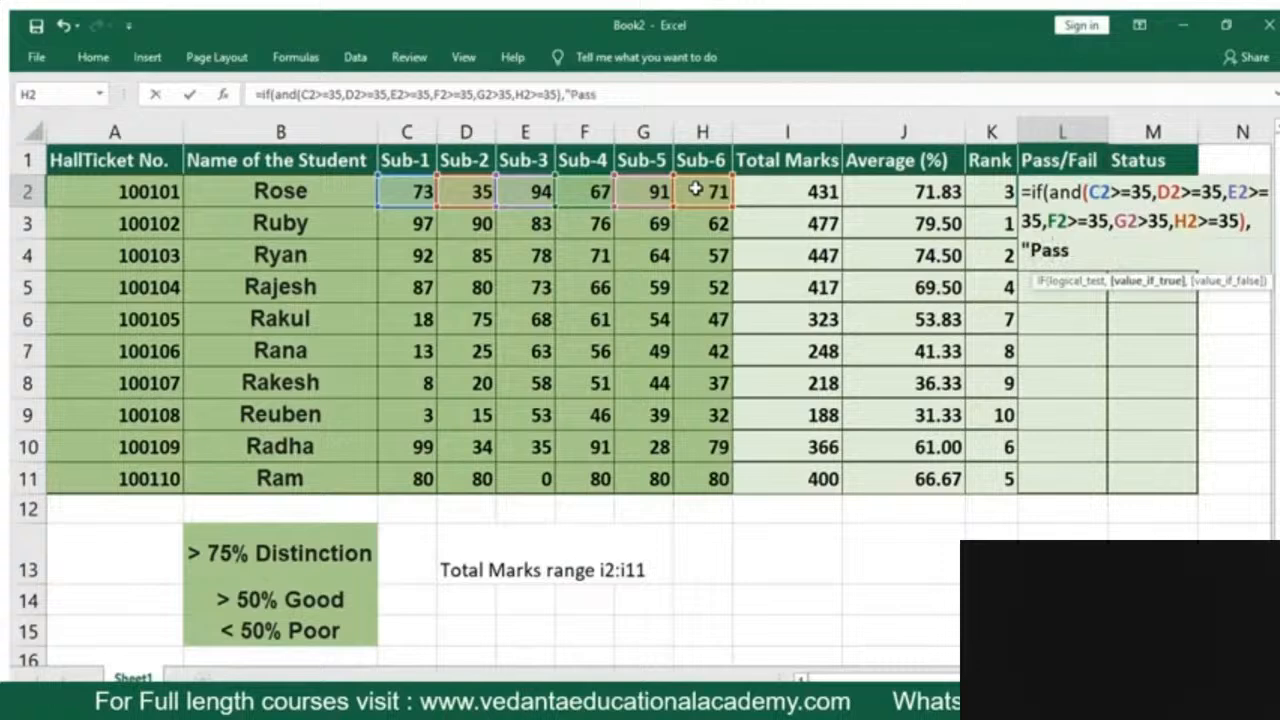
pyautogui.write('",')
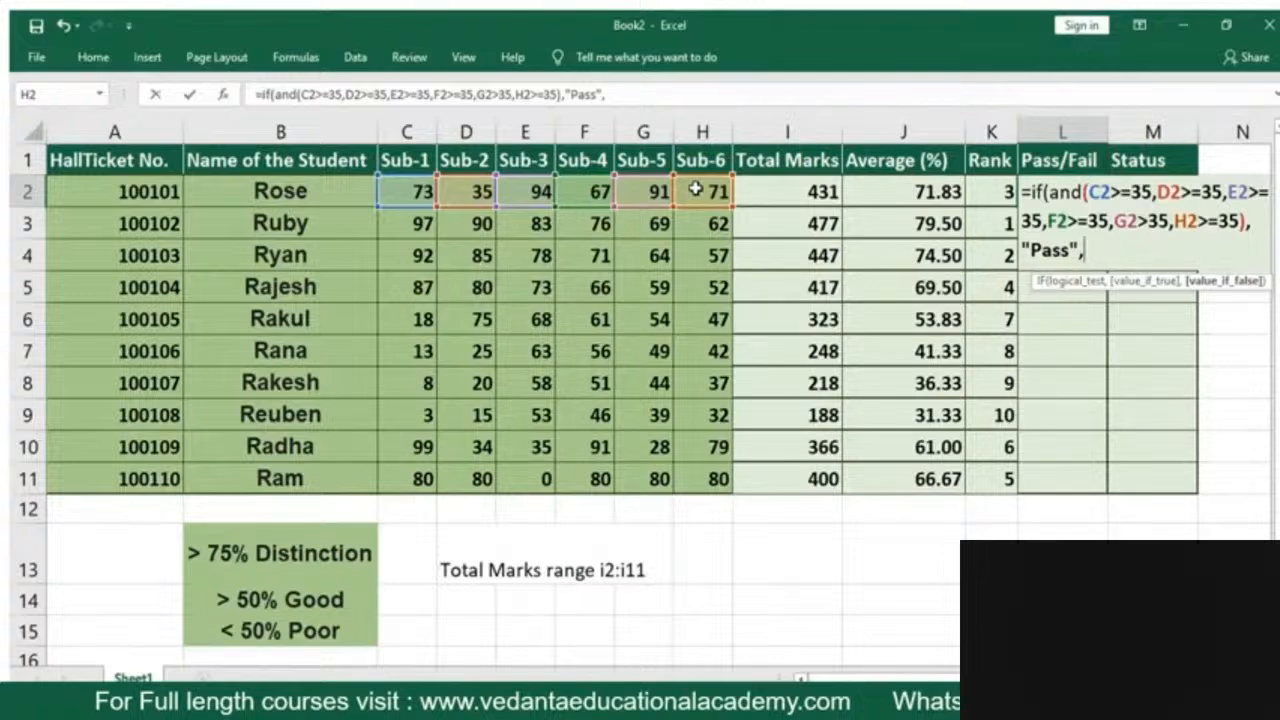
pyautogui.write('"')
pyautogui.write('Fail')
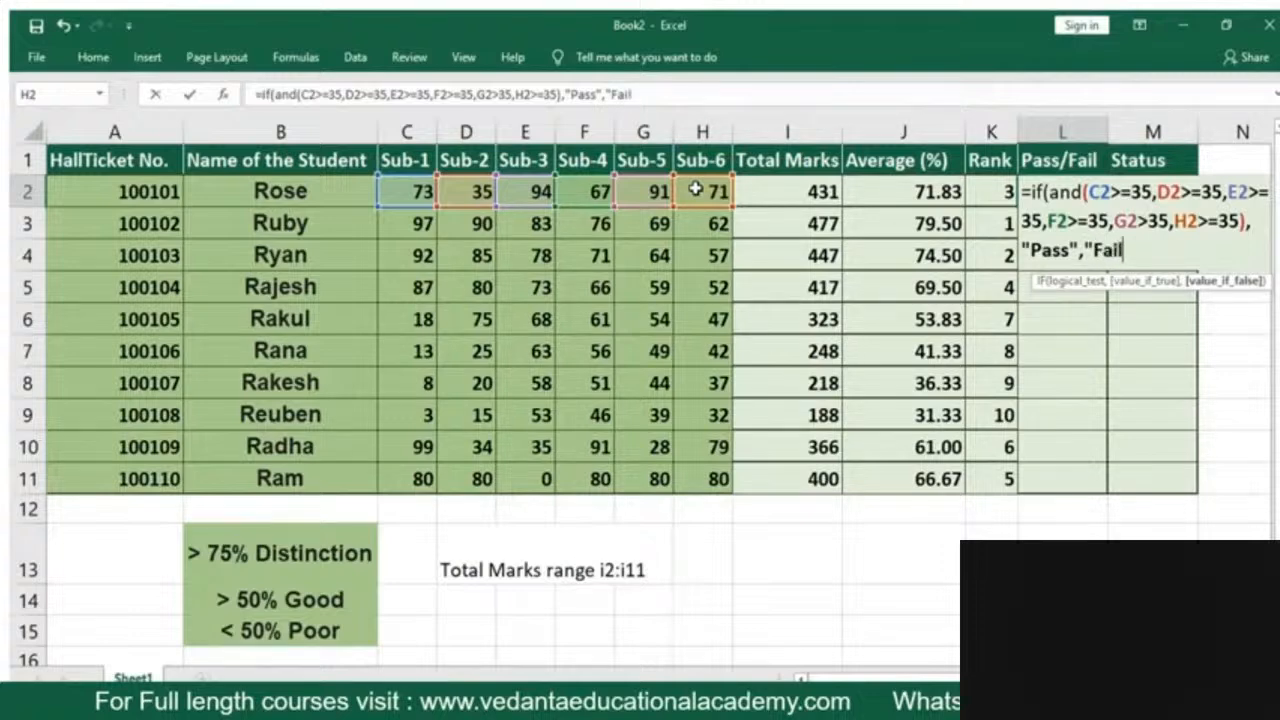
pyautogui.write('")')
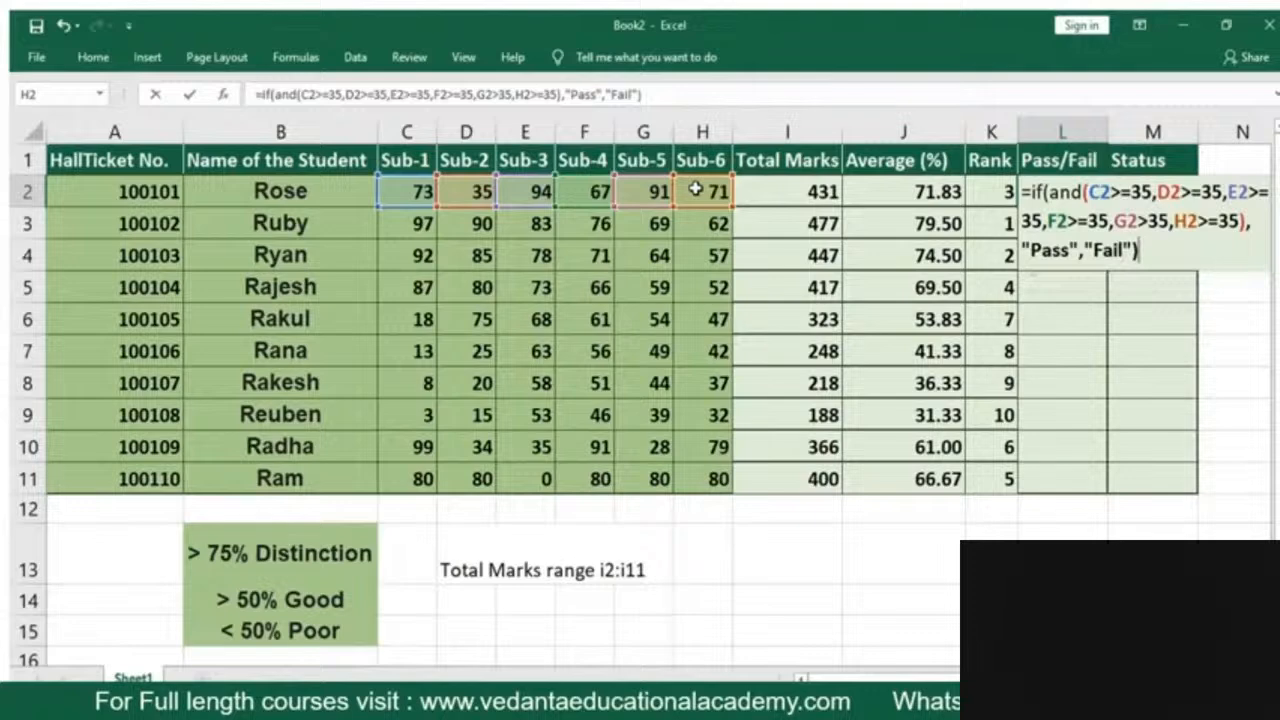
pyautogui.press('Return')
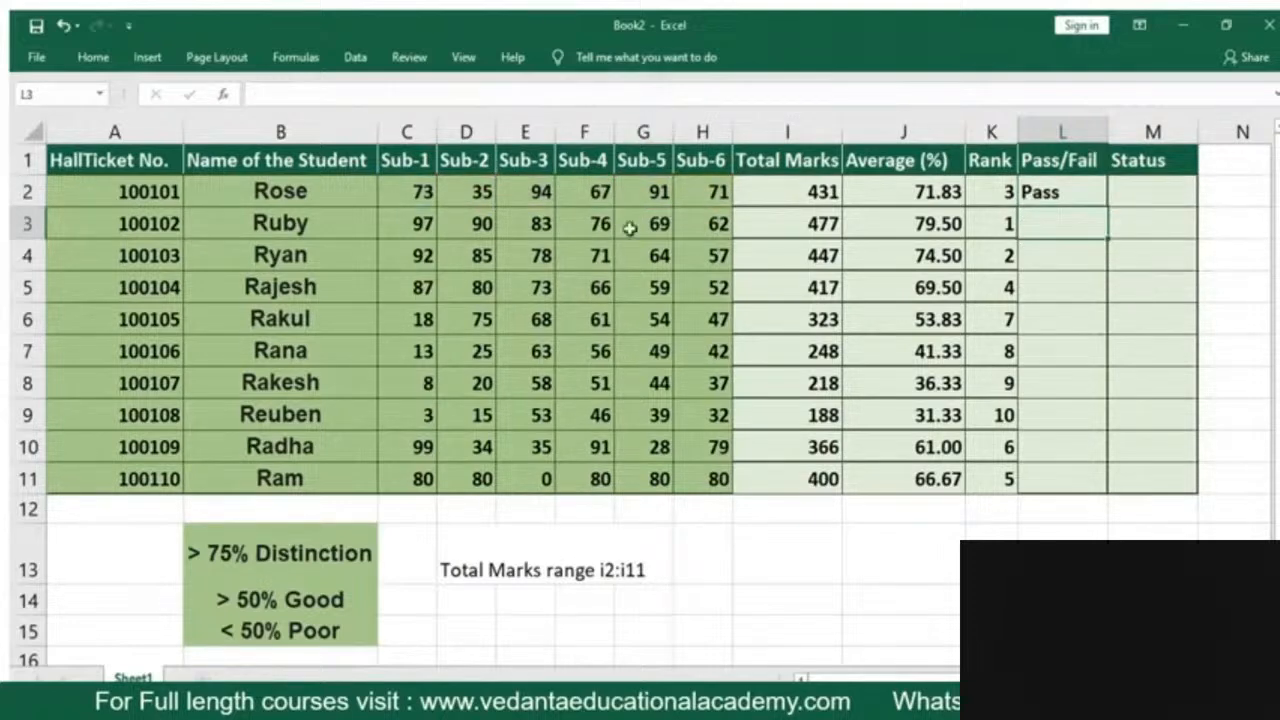
# Fill the Pass/Fail formula from L2 down to L11 for all the students
pyautogui.click(398, 192)
pyautogui.click(468, 196)
pyautogui.click(530, 188)
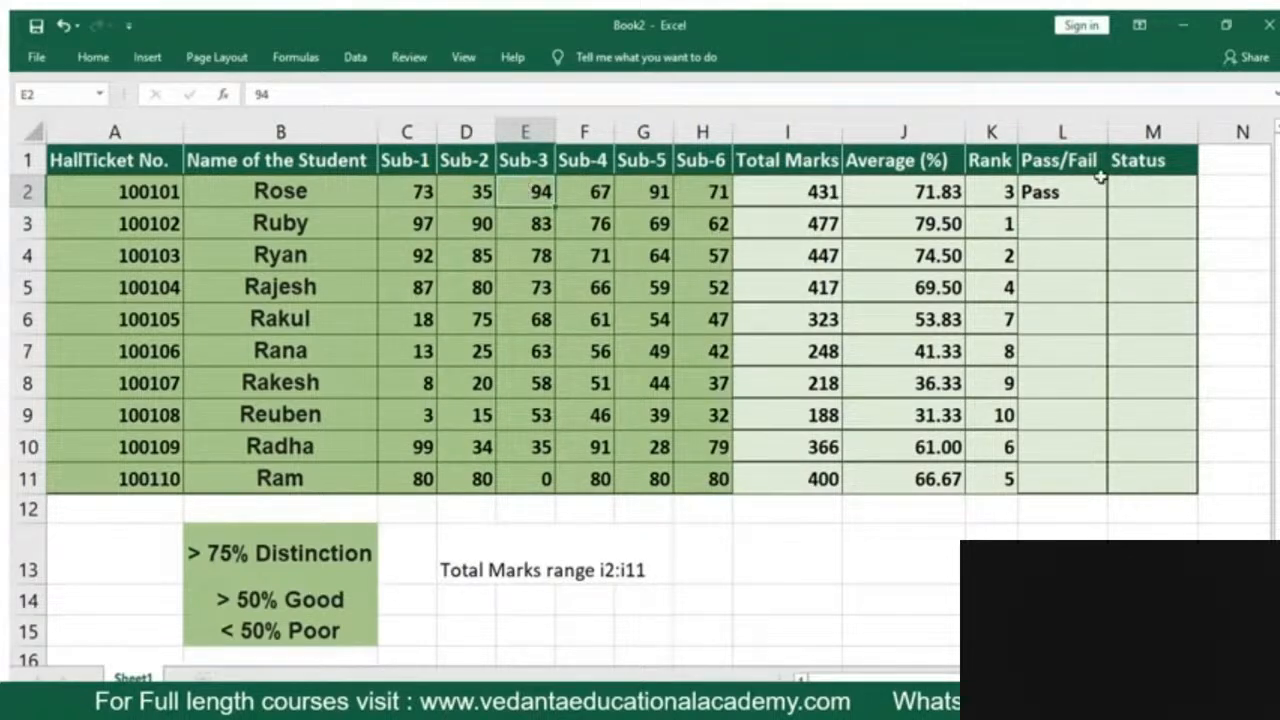
pyautogui.click(1064, 196)
pyautogui.moveTo(1100, 204); pyautogui.dragTo(1091, 490)
pyautogui.hotkey('ctrl', 'd')
pyautogui.click(1062, 531)
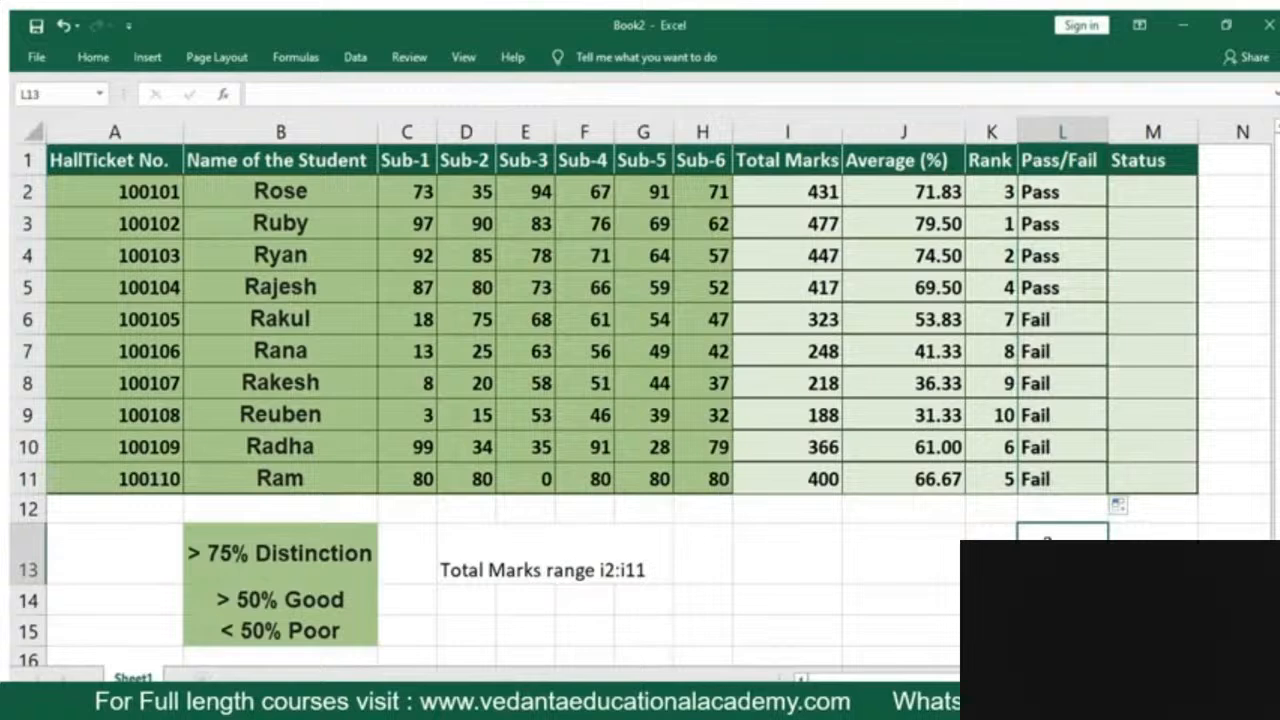
# Set the Sub-1 mark in C6 to 35 and check the pass/fail result in L6
pyautogui.moveTo(1058, 319); pyautogui.dragTo(1057, 480)
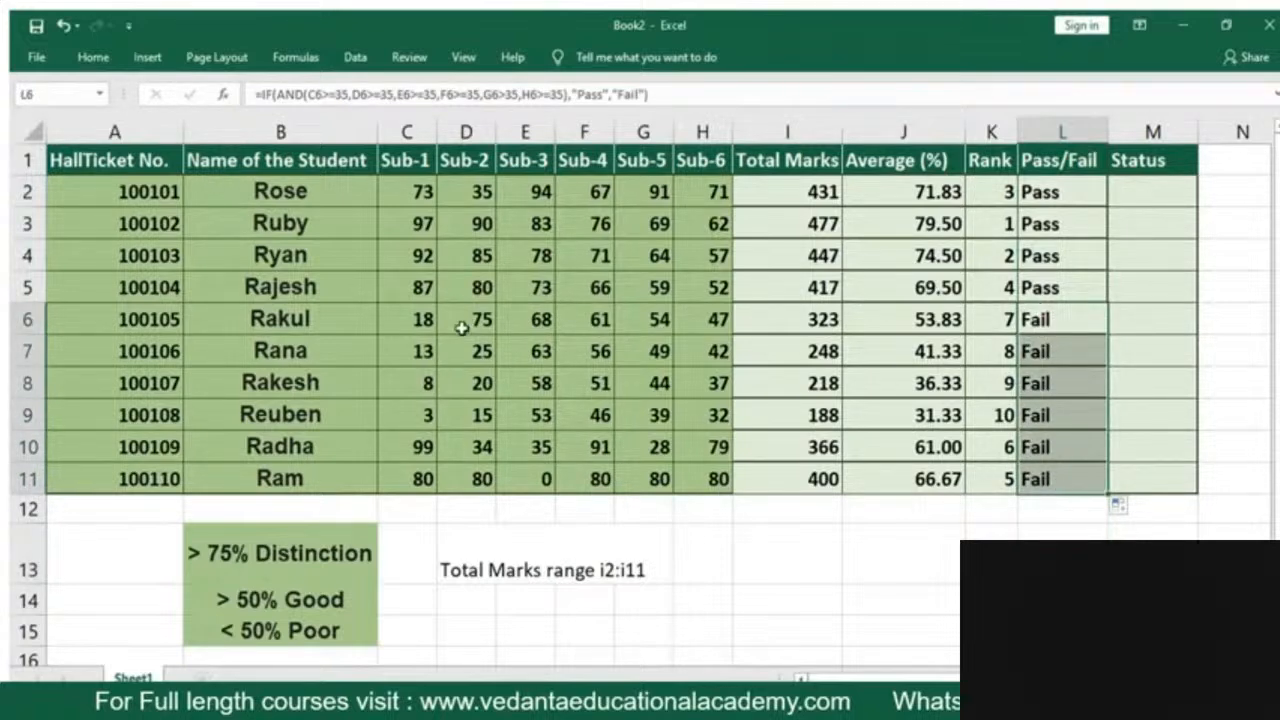
pyautogui.click(425, 318)
pyautogui.click(424, 348)
pyautogui.click(417, 316)
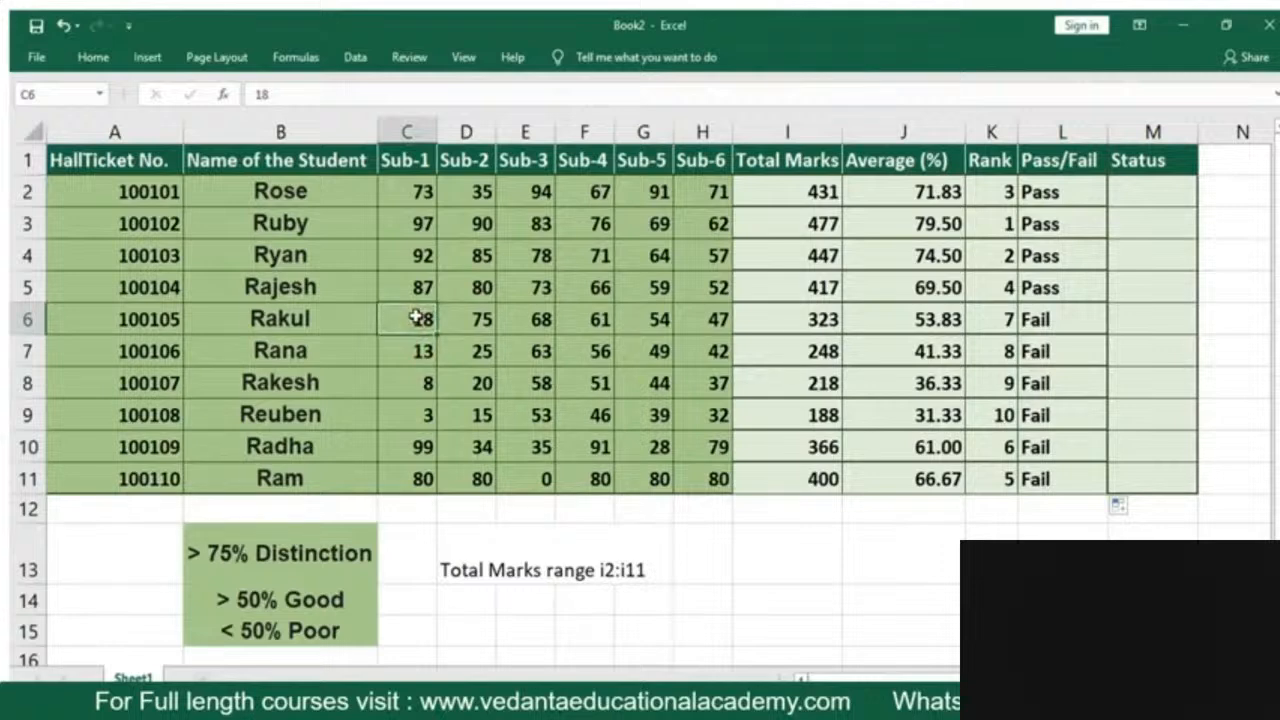
pyautogui.write('35')
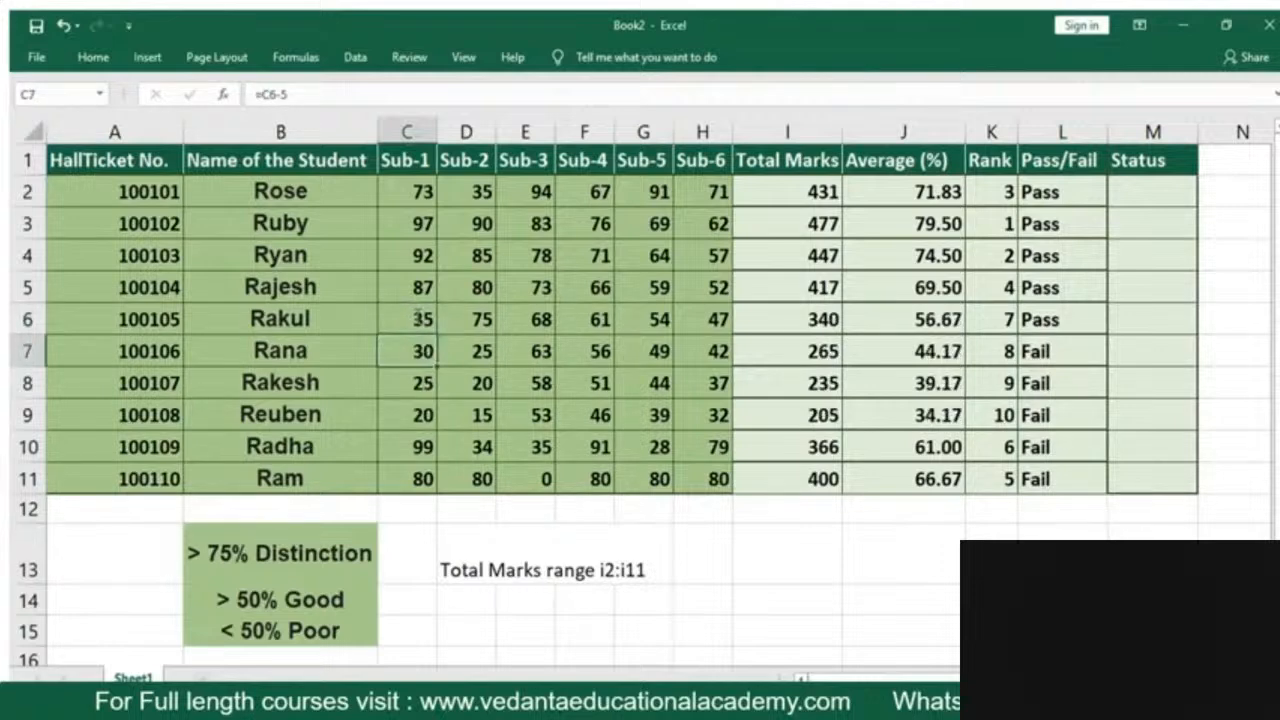
pyautogui.click(417, 318)
pyautogui.press('Right')
pyautogui.press('Right')
pyautogui.press('Right')
pyautogui.press('Right')
pyautogui.press('Right')
pyautogui.press('Right')
pyautogui.press('Right')
pyautogui.press('Right')
pyautogui.press('Right')
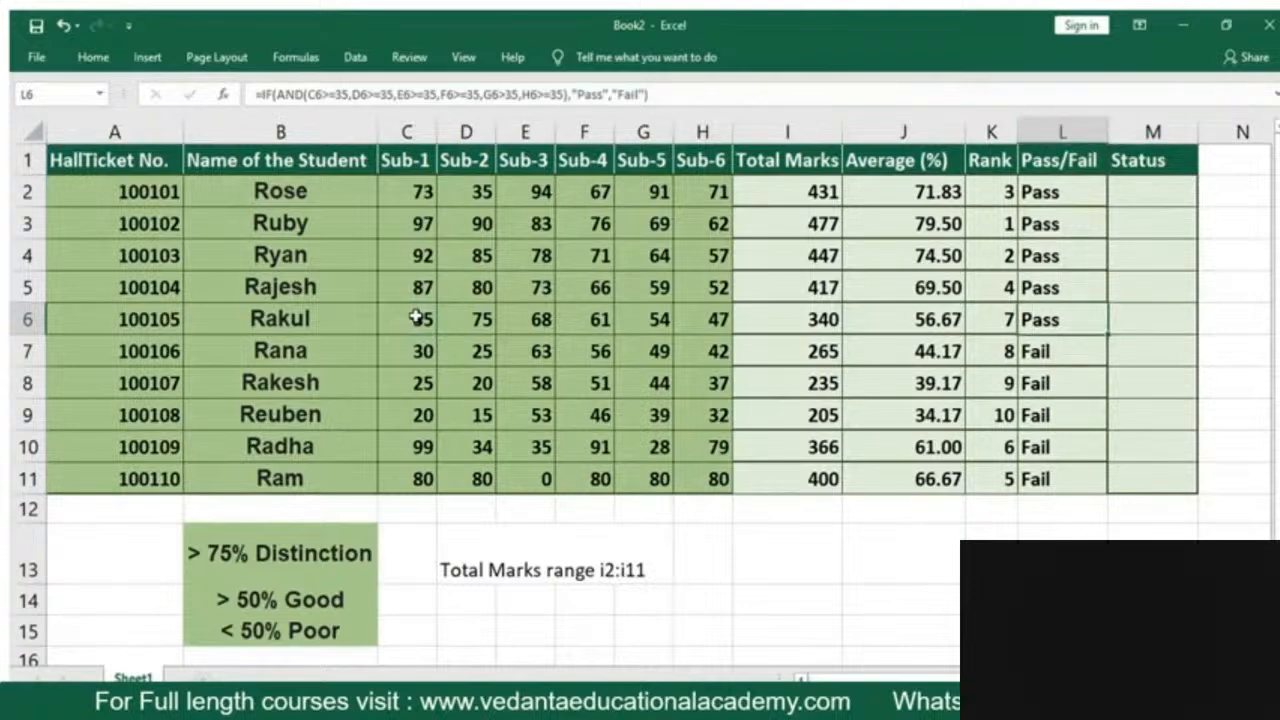
# Start an IF formula in the Status cell M2 with the logical test J2>75
pyautogui.press('Right')
pyautogui.press('Right')
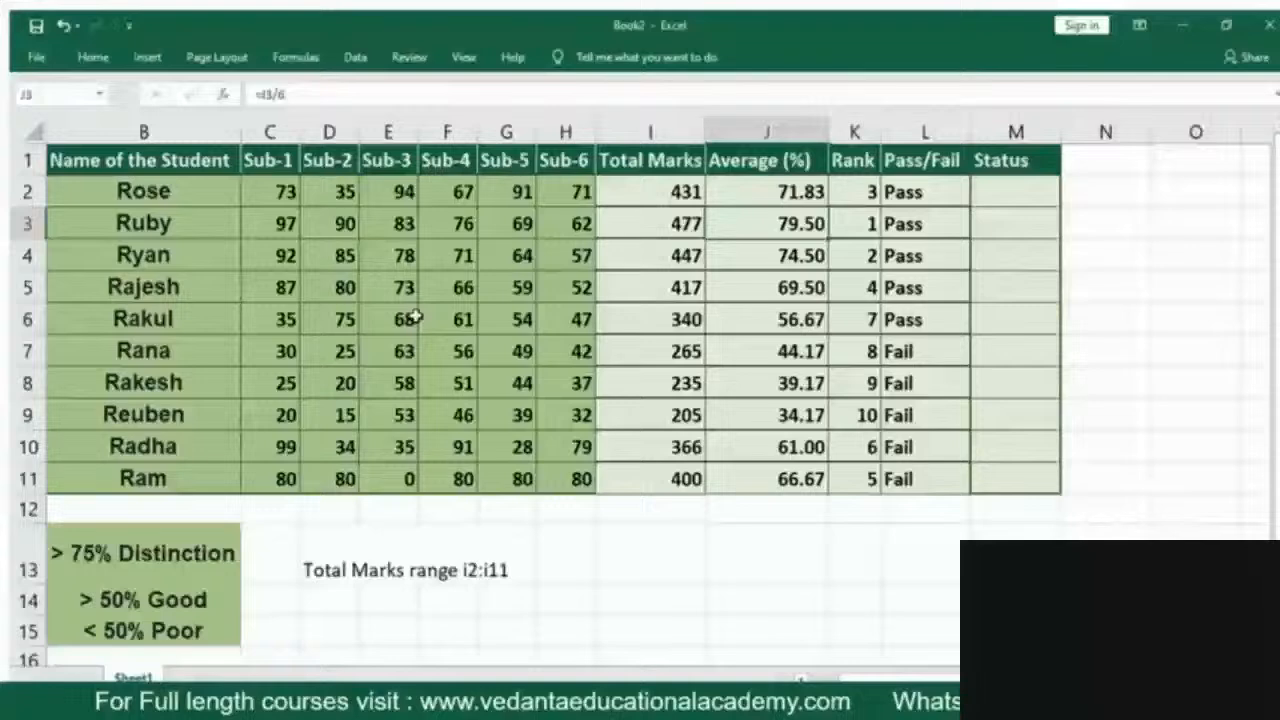
pyautogui.press('Right')
pyautogui.press('Right')
pyautogui.press('Right')
pyautogui.press('Up')
pyautogui.write('=')
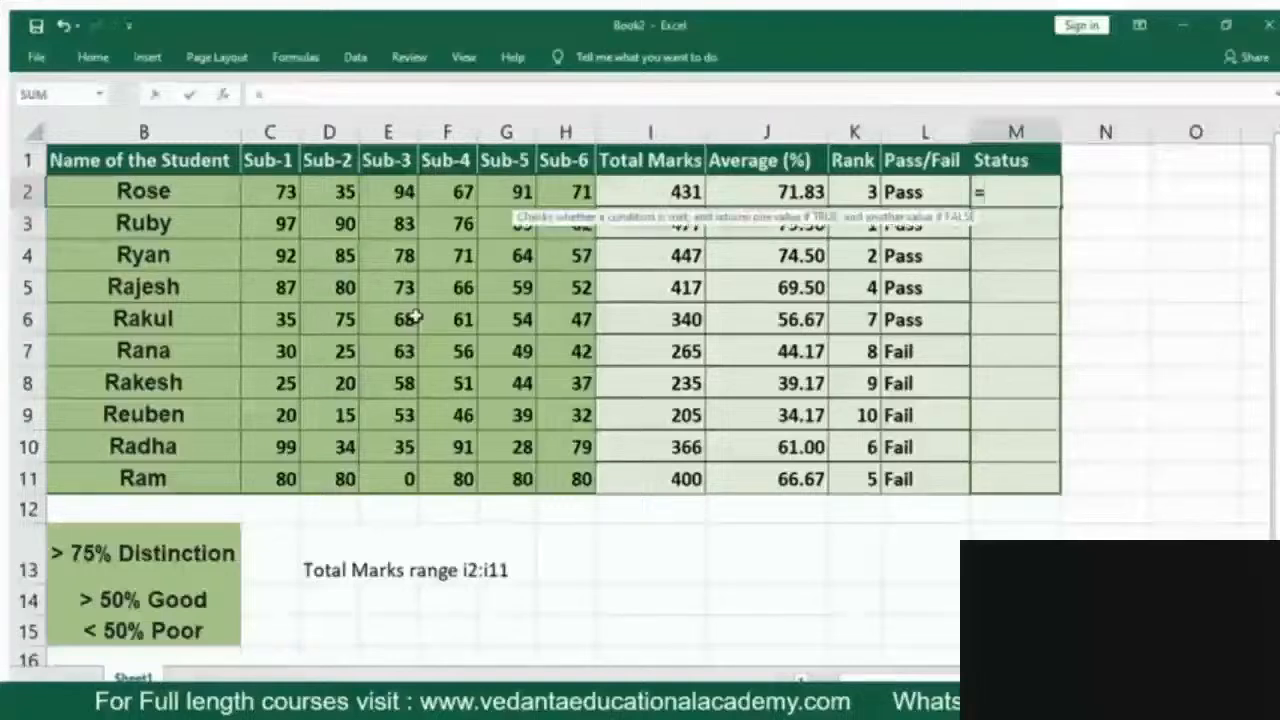
pyautogui.write('if(')
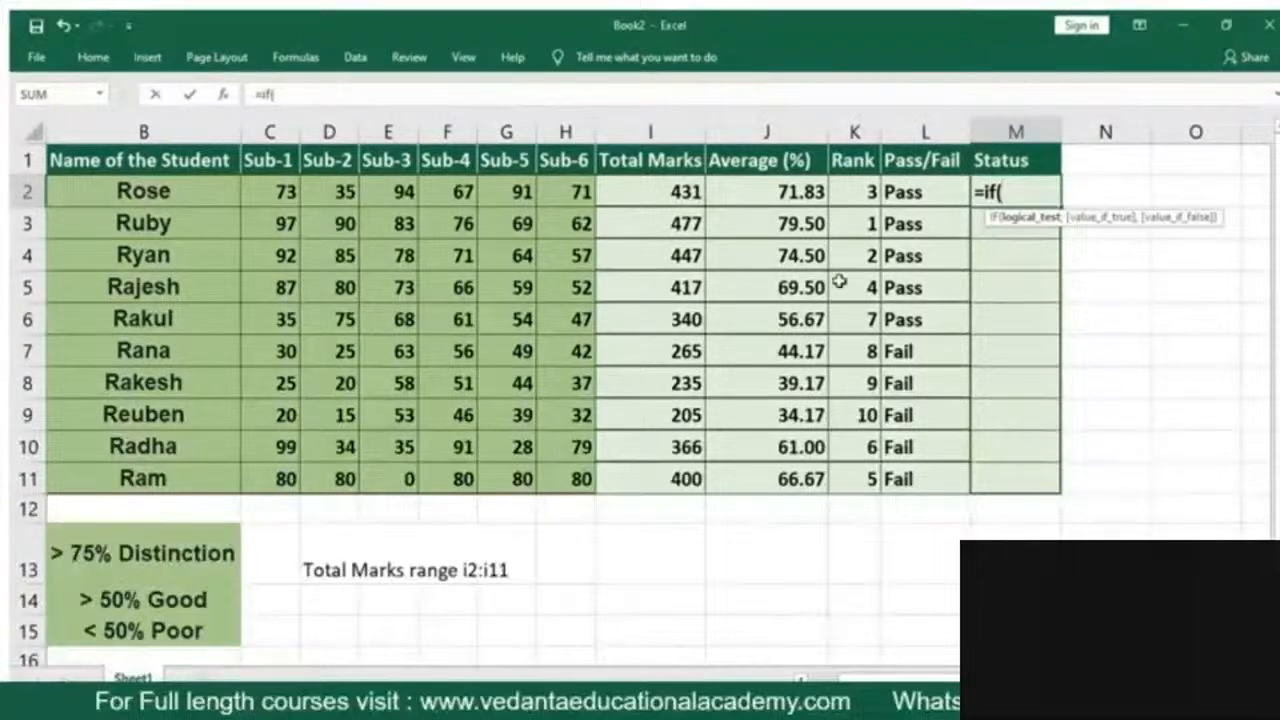
pyautogui.click(756, 192)
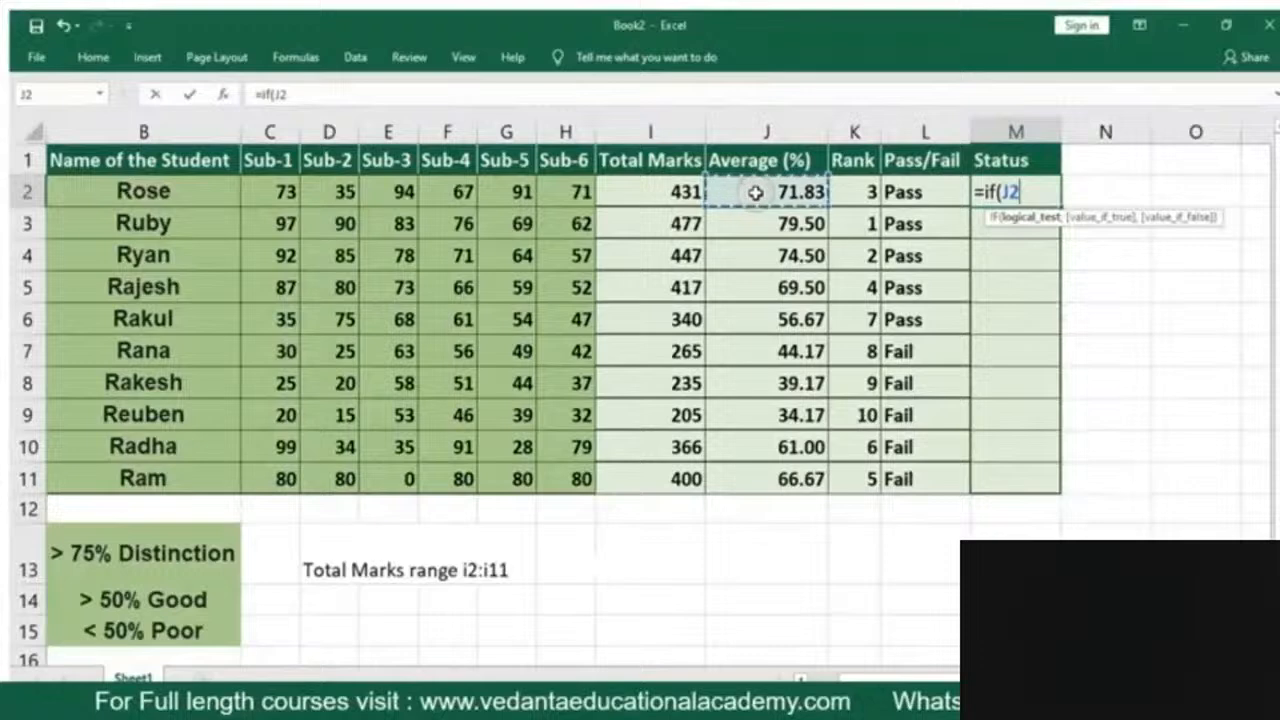
pyautogui.write('>75')
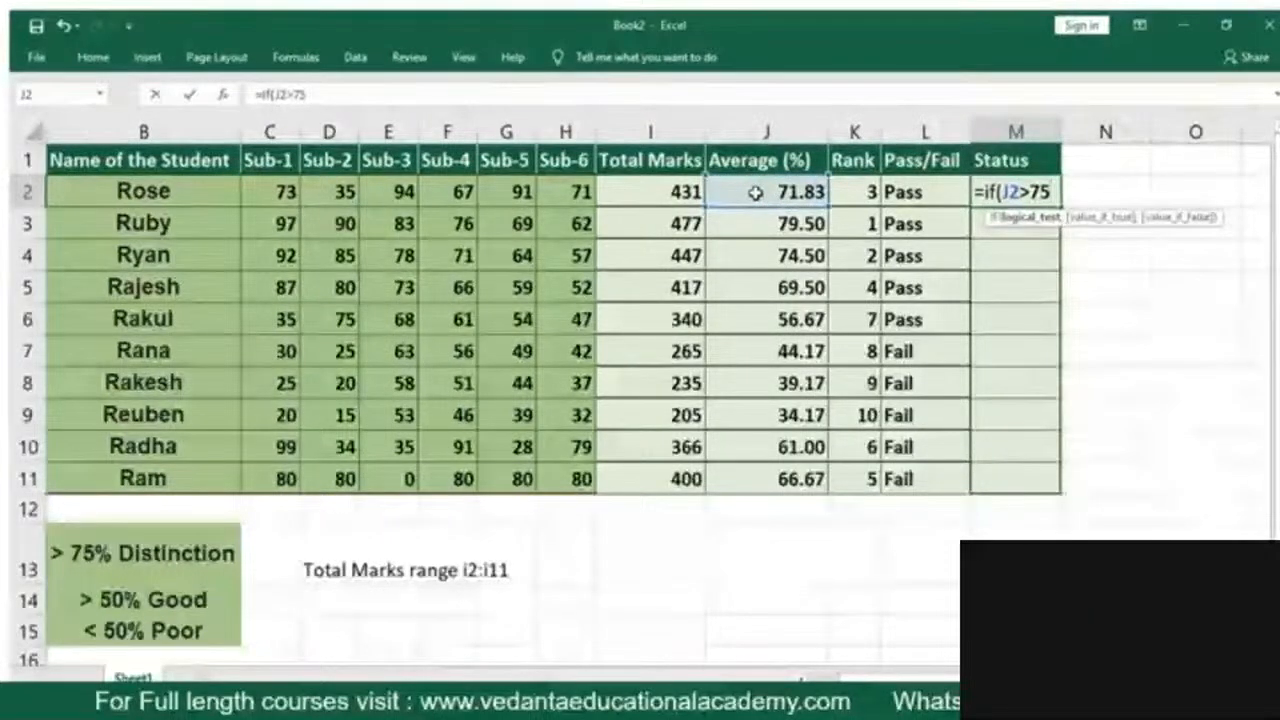
pyautogui.write(',')
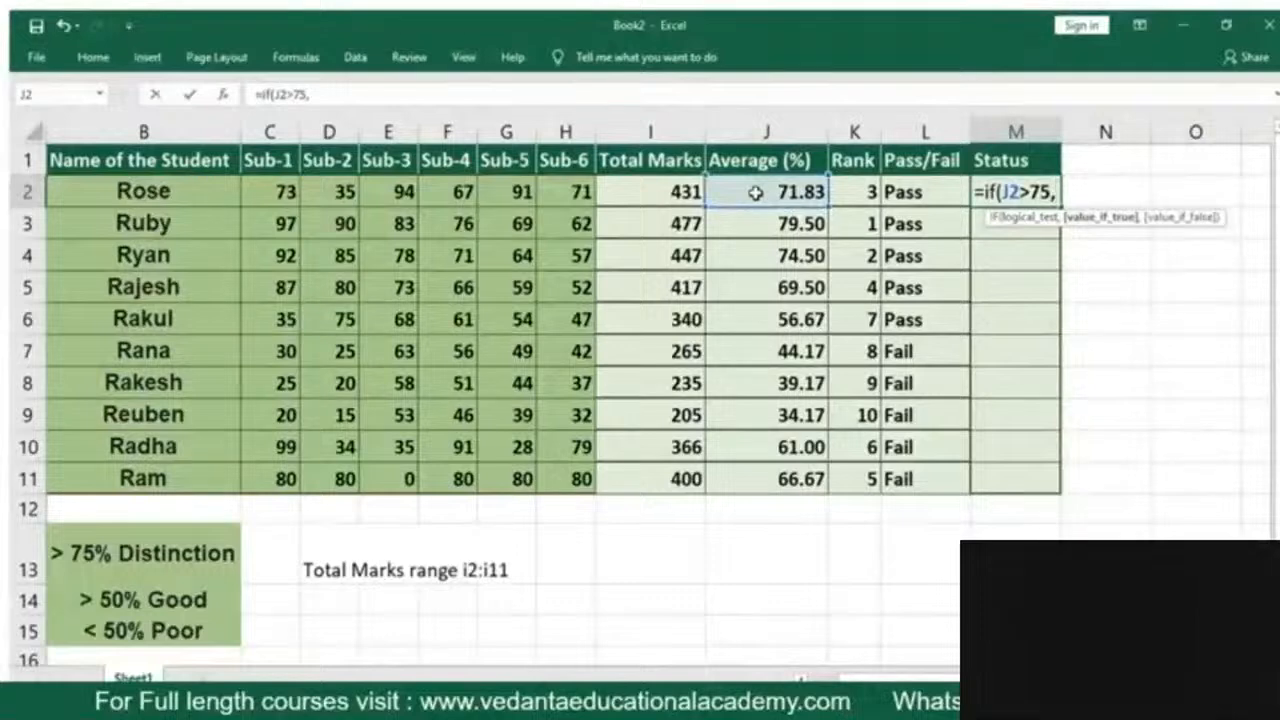
pyautogui.write('"')
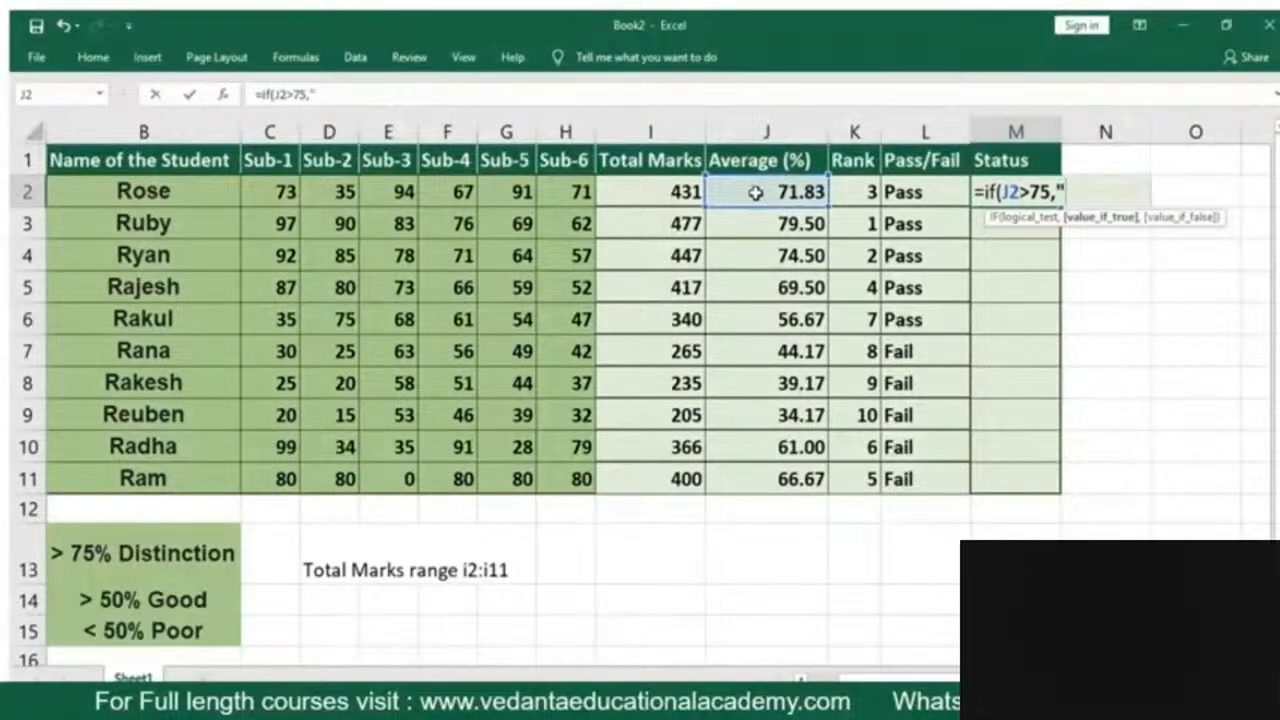
pyautogui.write('Dis')
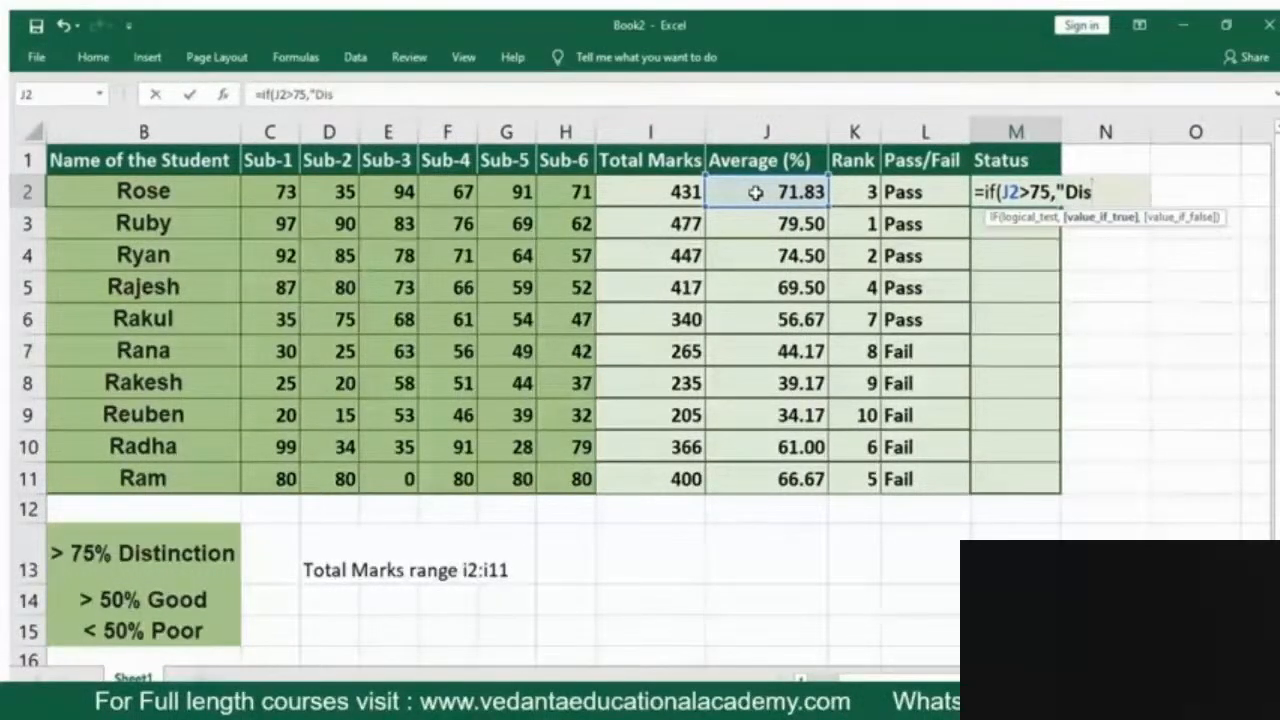
pyautogui.write('tinction",')
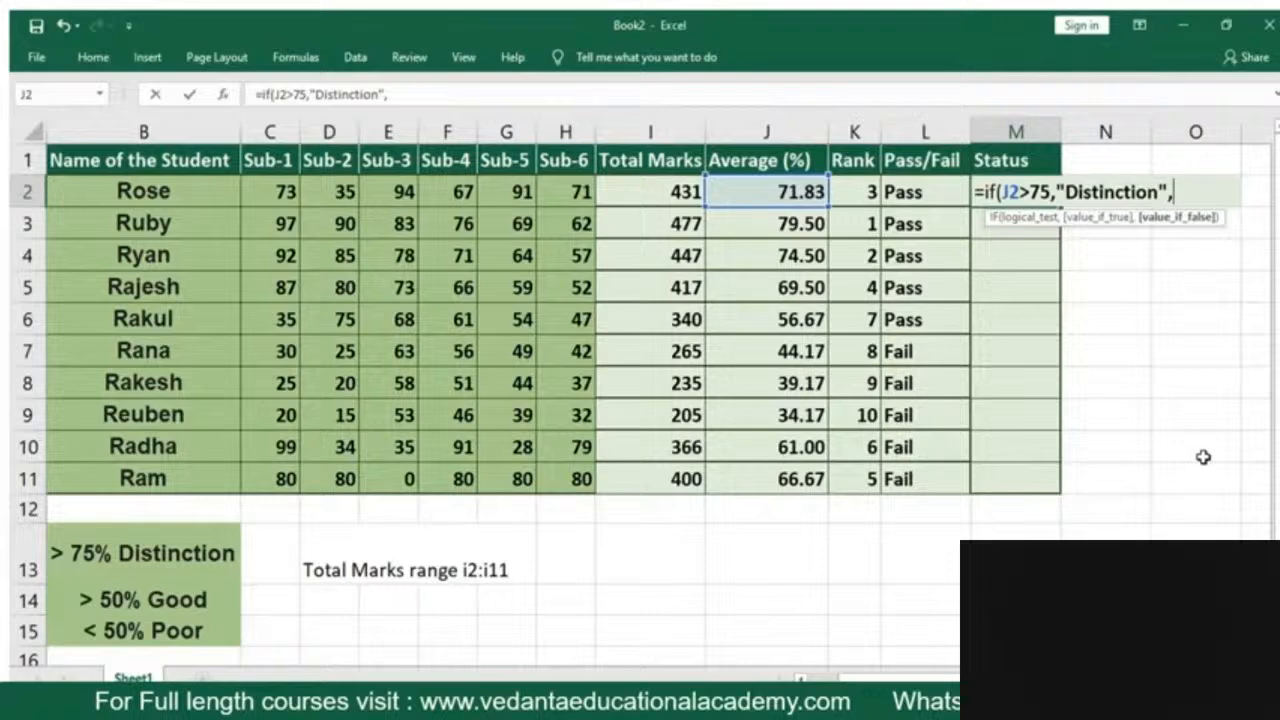
# Nest a second IF as the false value in M2, testing J2>50 and returning "Good" when true
pyautogui.write('if')
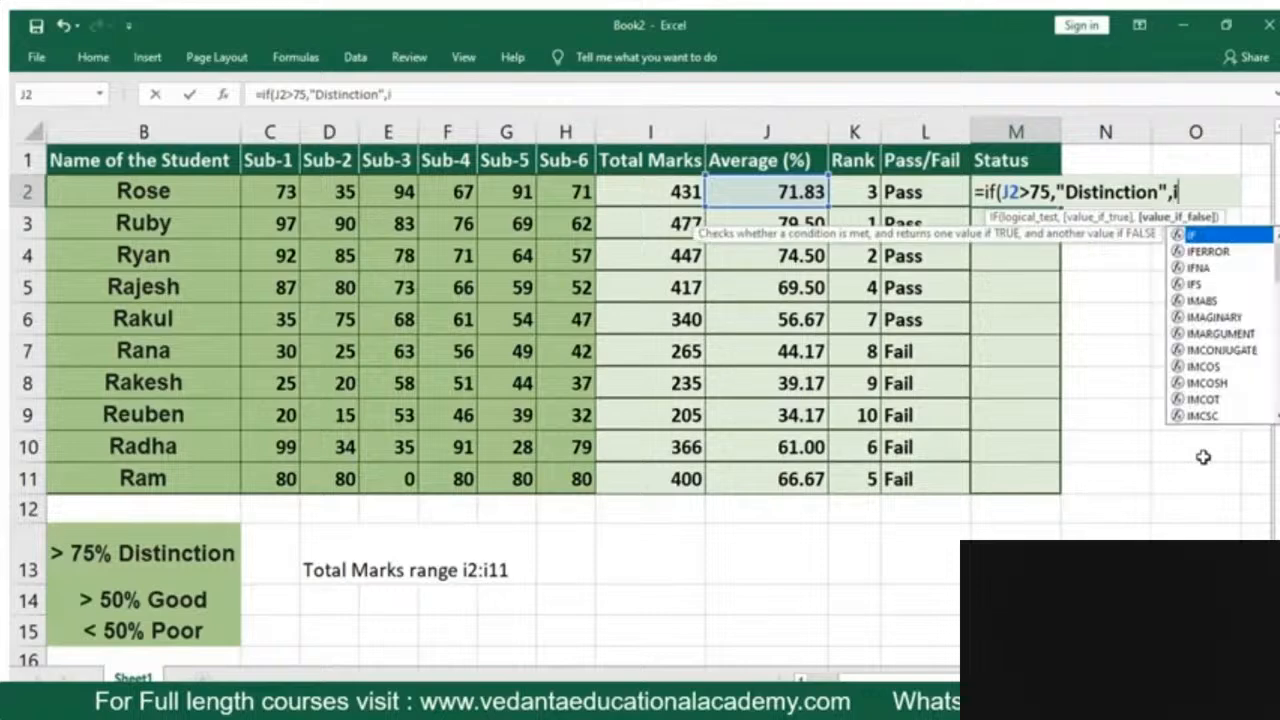
pyautogui.write('(')
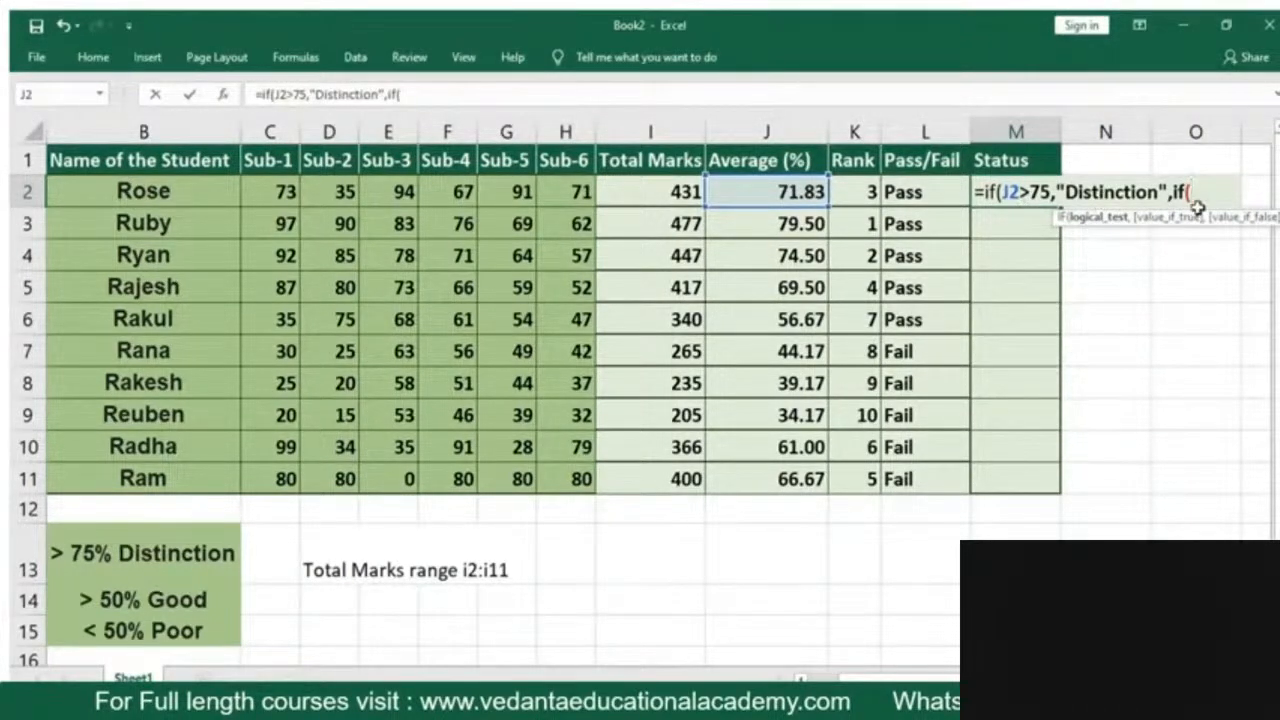
pyautogui.click(787, 196)
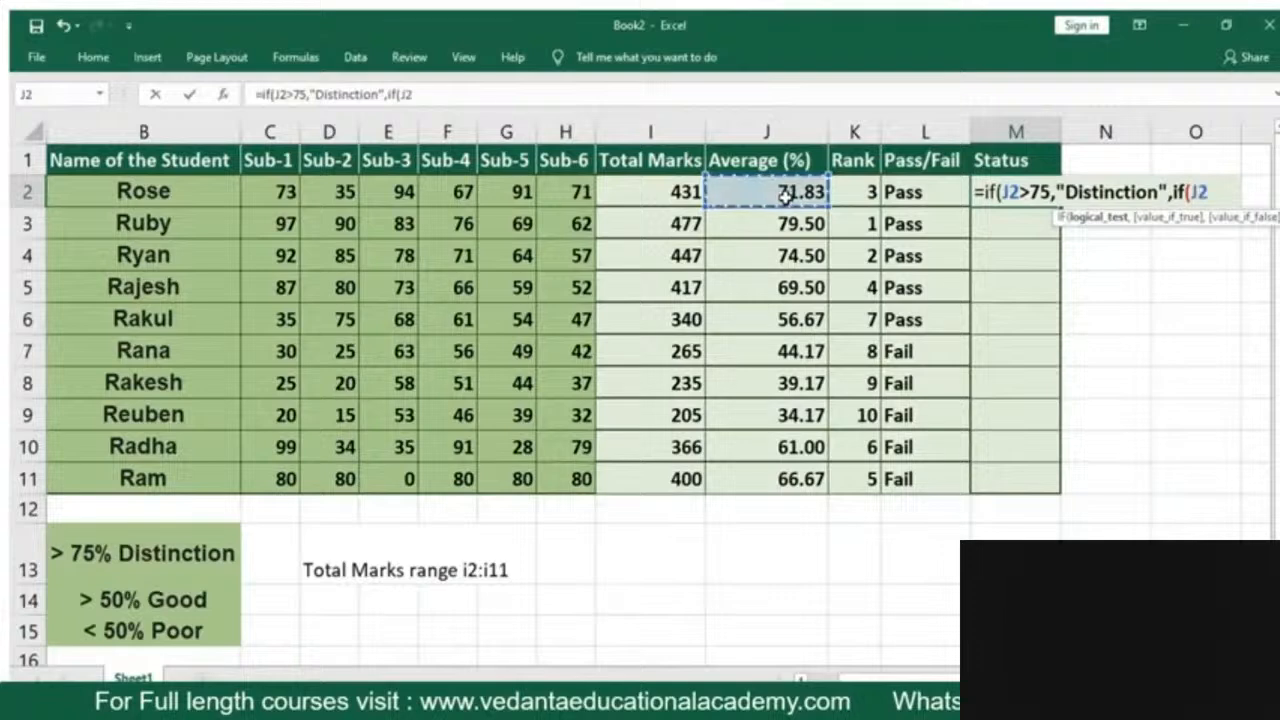
pyautogui.write('>')
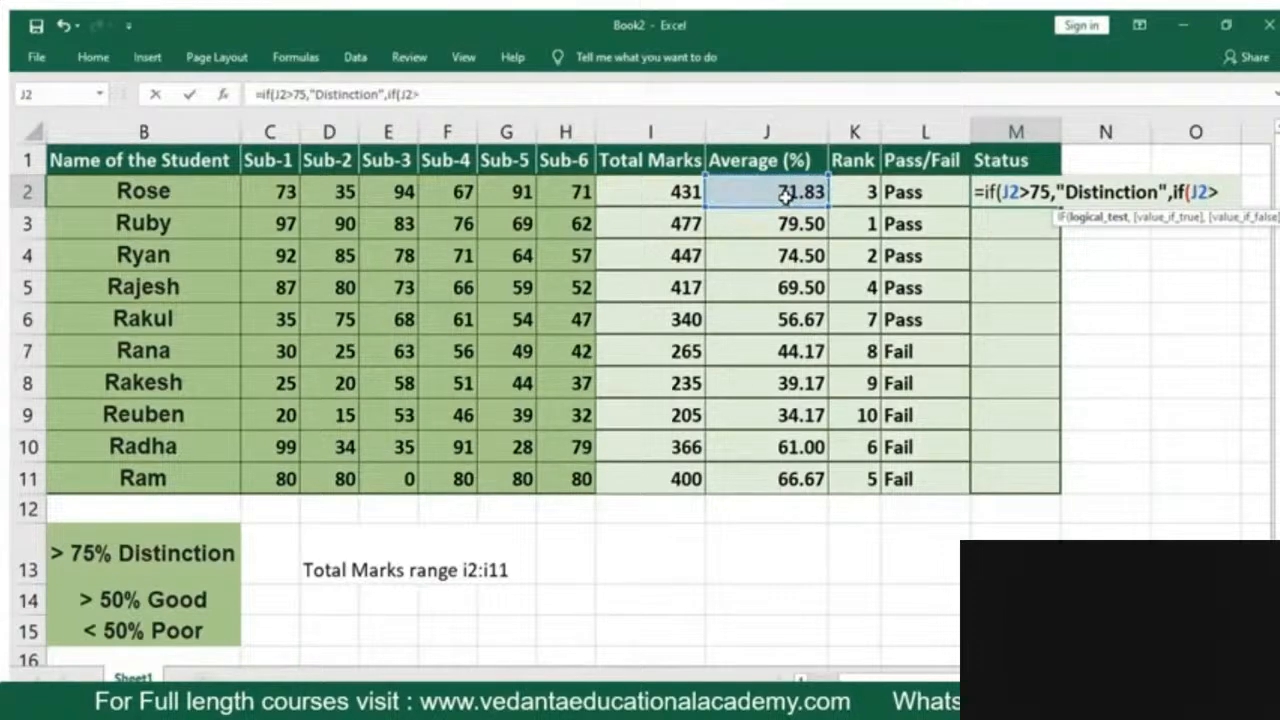
pyautogui.write('50')
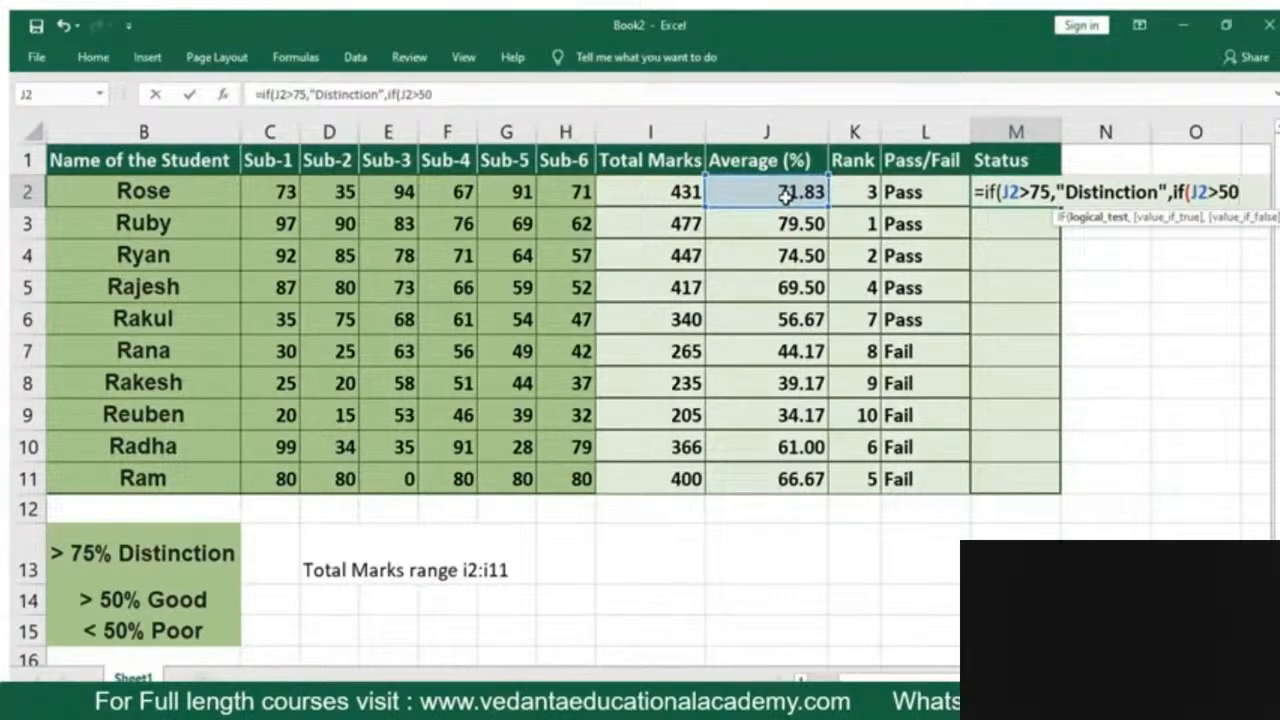
pyautogui.write('"')
pyautogui.press('BackSpace')
pyautogui.write(',"')
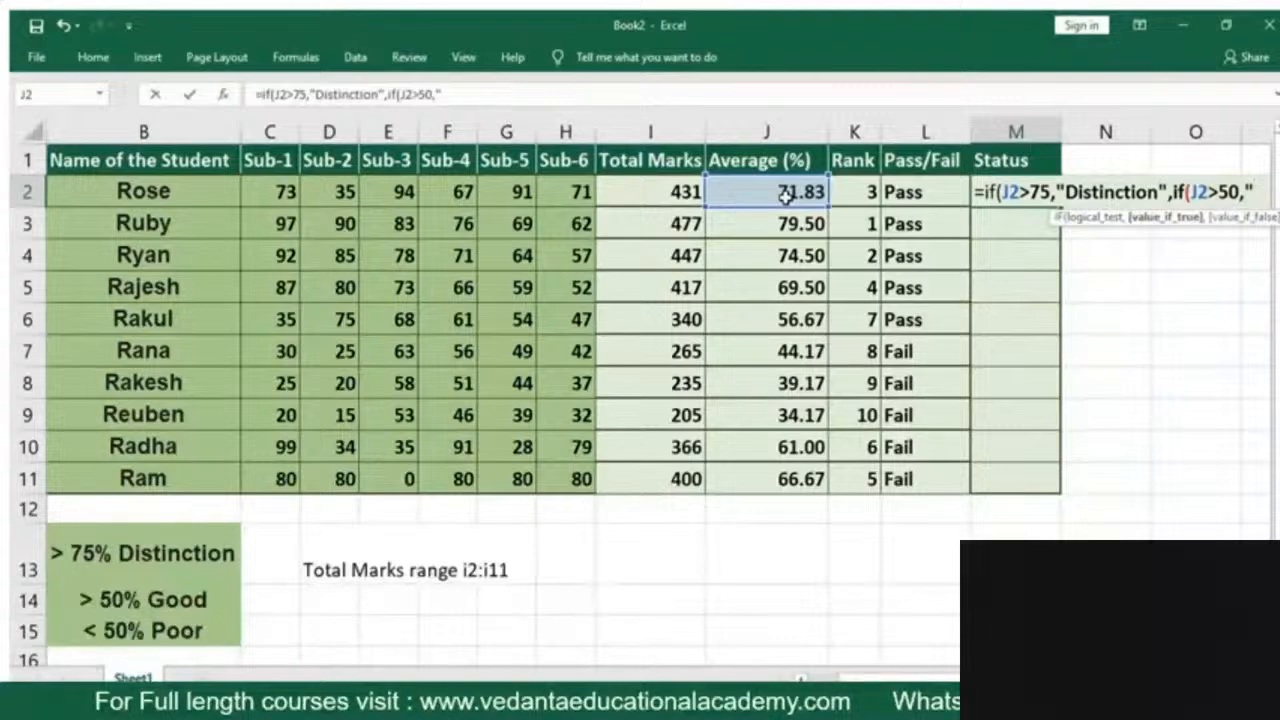
pyautogui.write('Good')
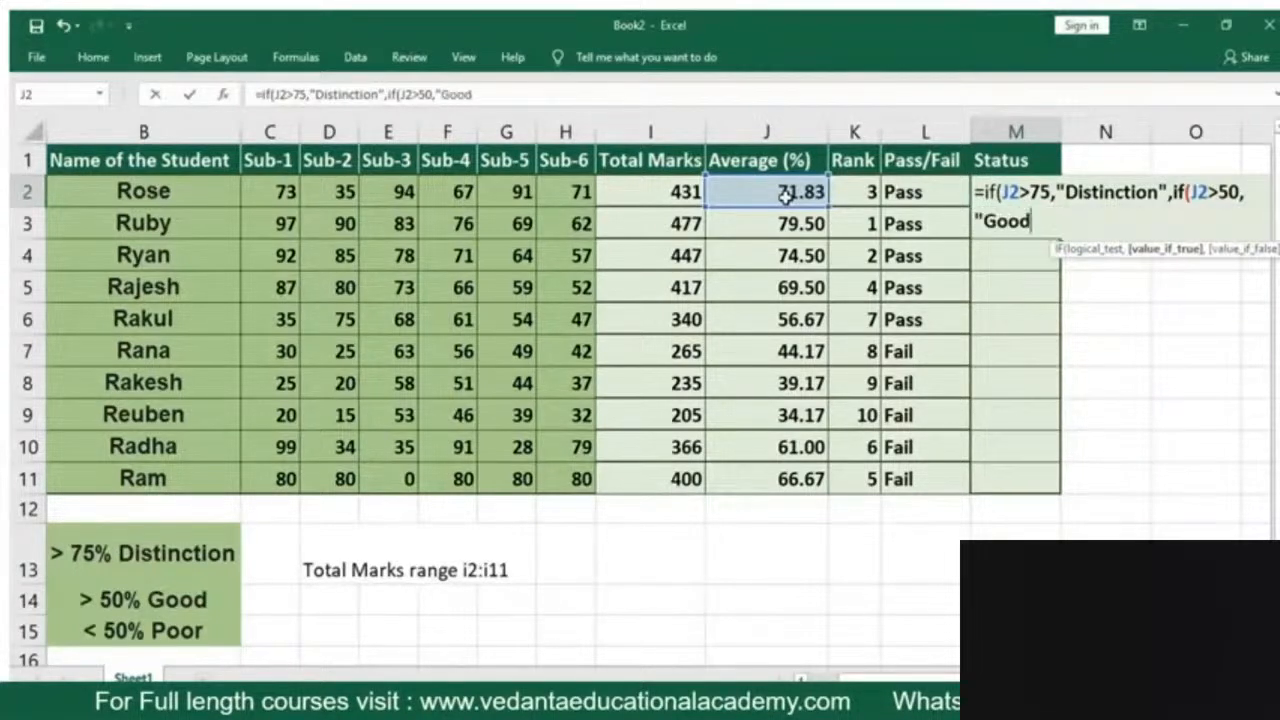
pyautogui.write('",')
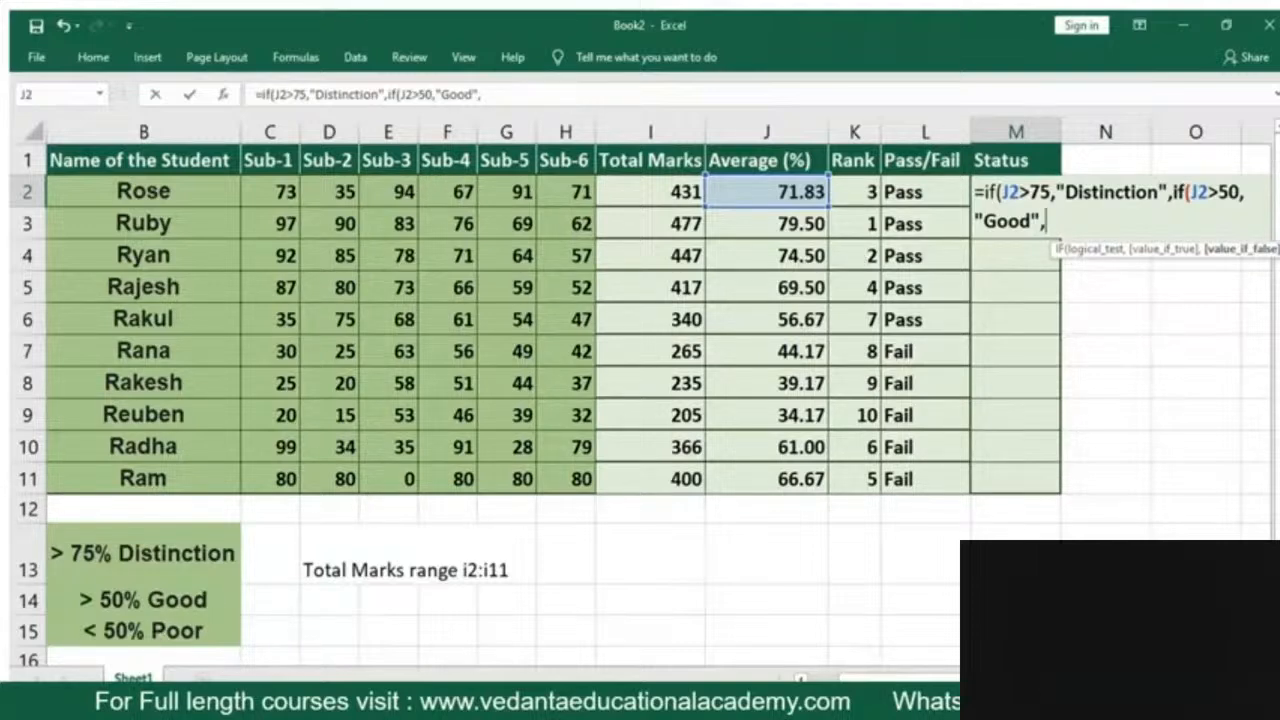
# Finish the nested IF in M2 with "Poor" as its false value and accept the proposed closing-parenthesis correction
pyautogui.write('"Poor")')
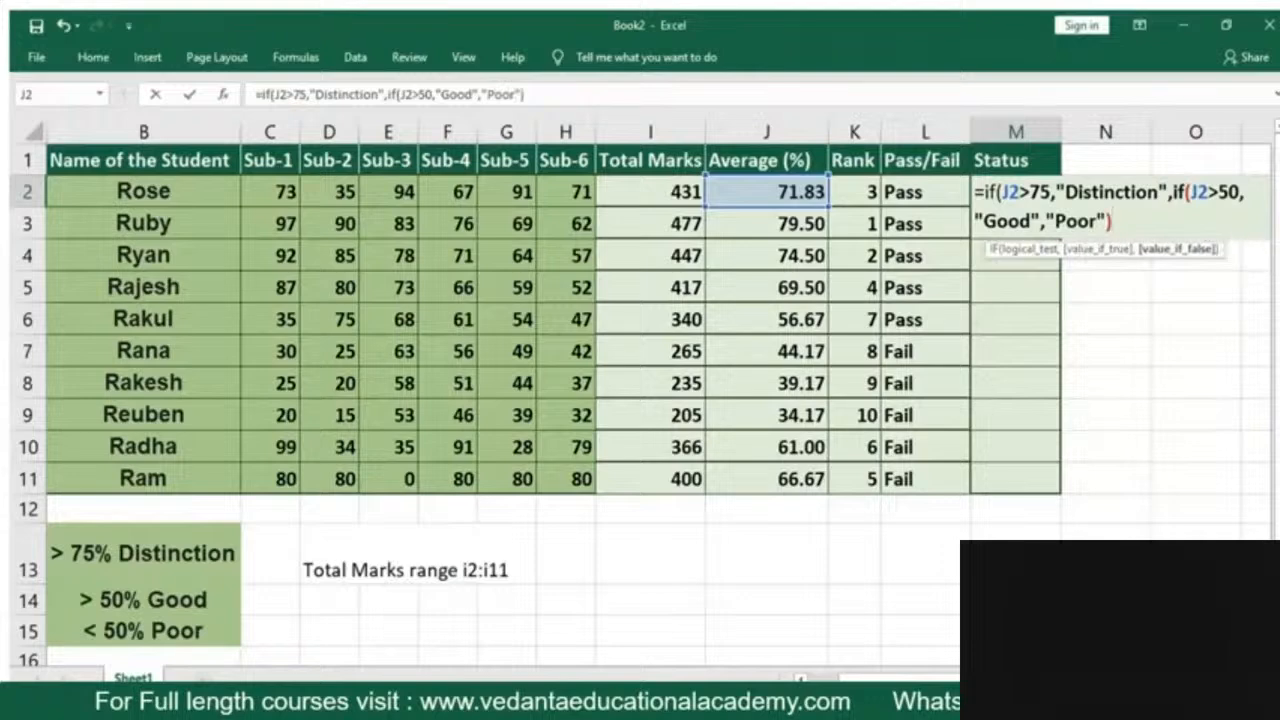
pyautogui.press('Return')
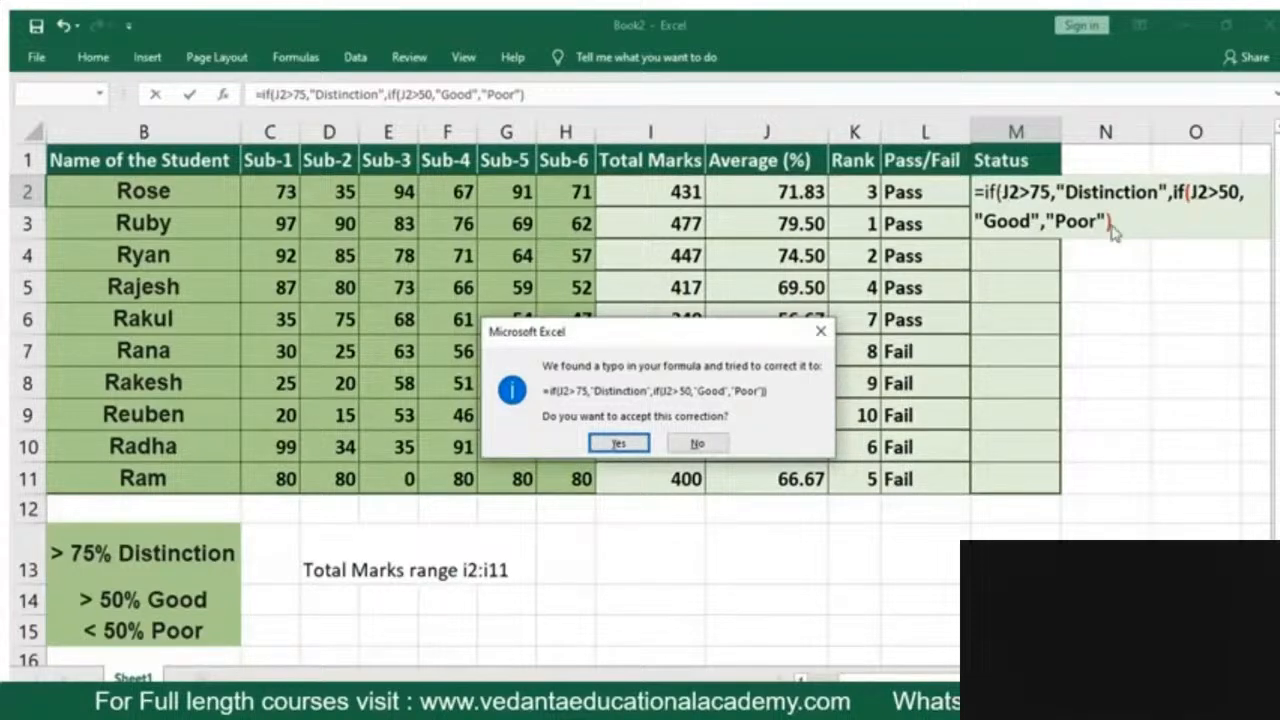
pyautogui.click(620, 446)
pyautogui.click(1016, 191)
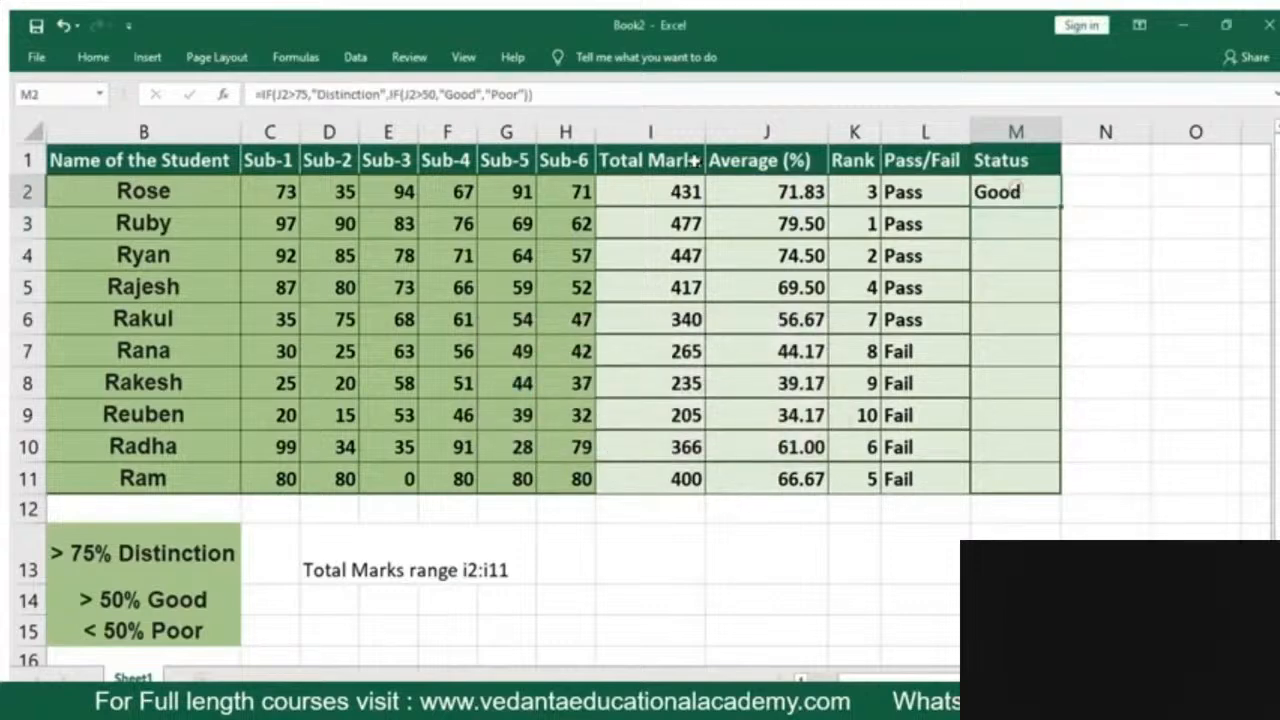
# Fill the Status formula from M2 down to M11
pyautogui.click(1106, 220)
pyautogui.click(1004, 190)
pyautogui.moveTo(1060, 208); pyautogui.dragTo(1034, 490)
pyautogui.click(937, 535)
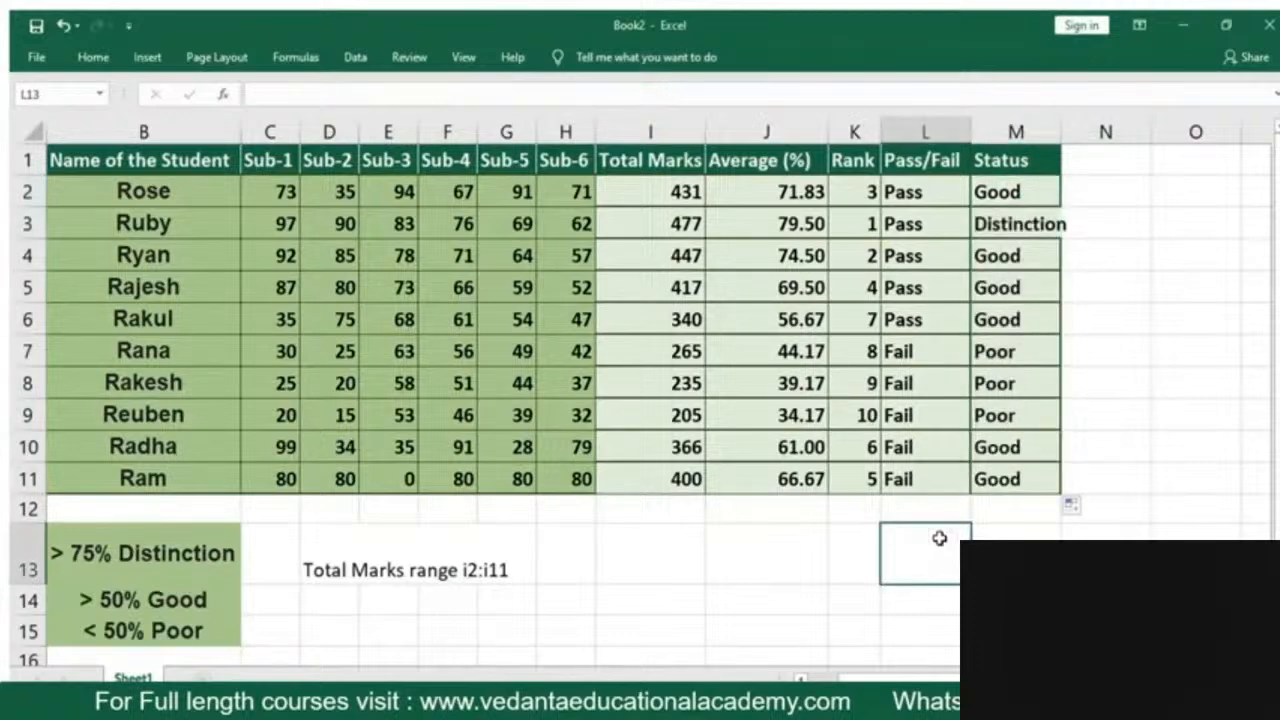
# Set the Sub-1, Sub-2 and Sub-3 marks in C9, D9 and E9 to 90 each
pyautogui.click(273, 415)
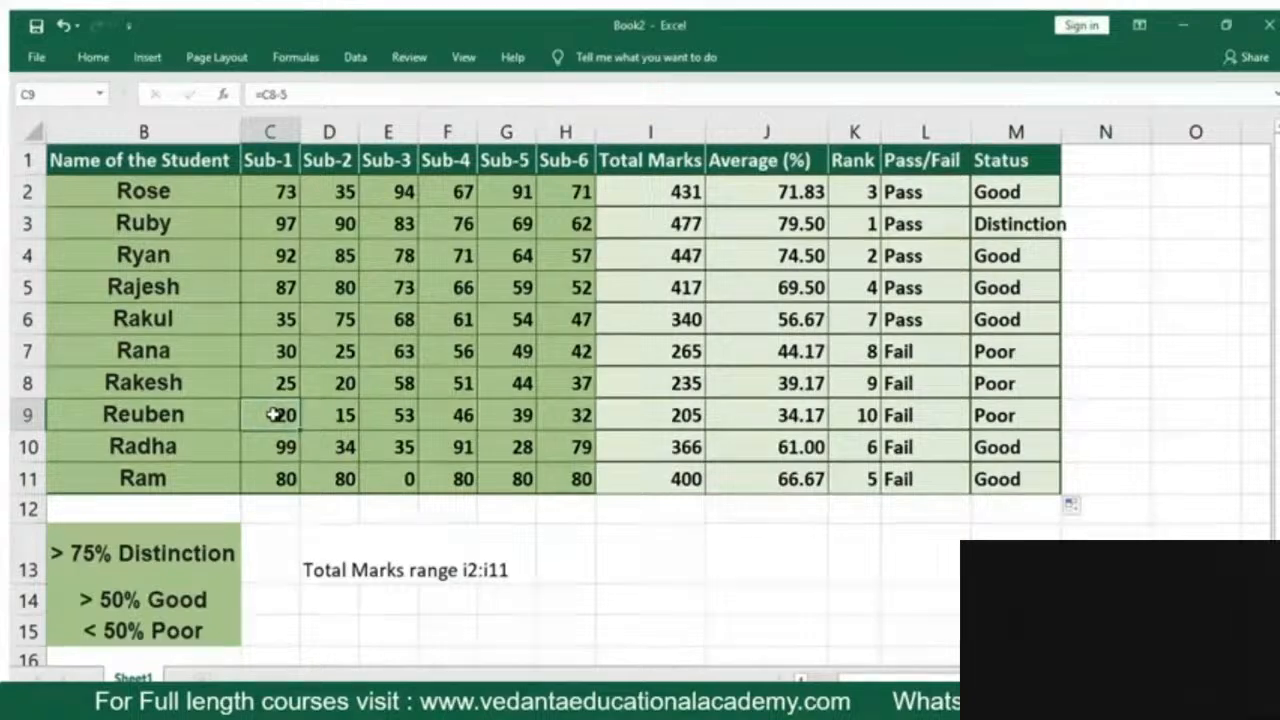
pyautogui.write('90')
pyautogui.press('Tab')
pyautogui.press('F2')
pyautogui.write('90')
pyautogui.press('Tab')
pyautogui.press('F2')
pyautogui.write('90')
pyautogui.press('Return')
# Check the pass/fail result in L9 against the row's remaining marks, going back to the Sub-6 mark in H9
pyautogui.press('Up')
pyautogui.press('Right')
pyautogui.press('Right')
pyautogui.press('Right')
pyautogui.press('Right')
pyautogui.press('Right')
pyautogui.press('Right')
pyautogui.press('Right')
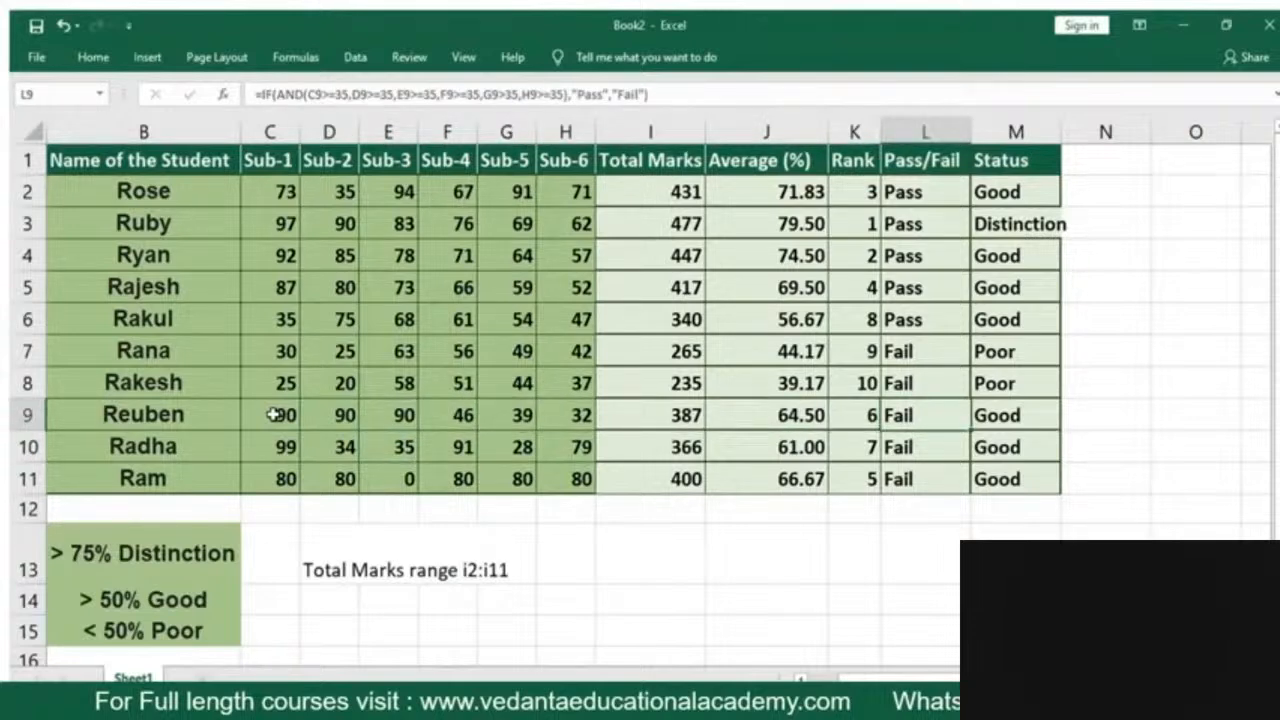
pyautogui.press('Left')
pyautogui.press('Left')
pyautogui.press('Left')
pyautogui.press('Left')
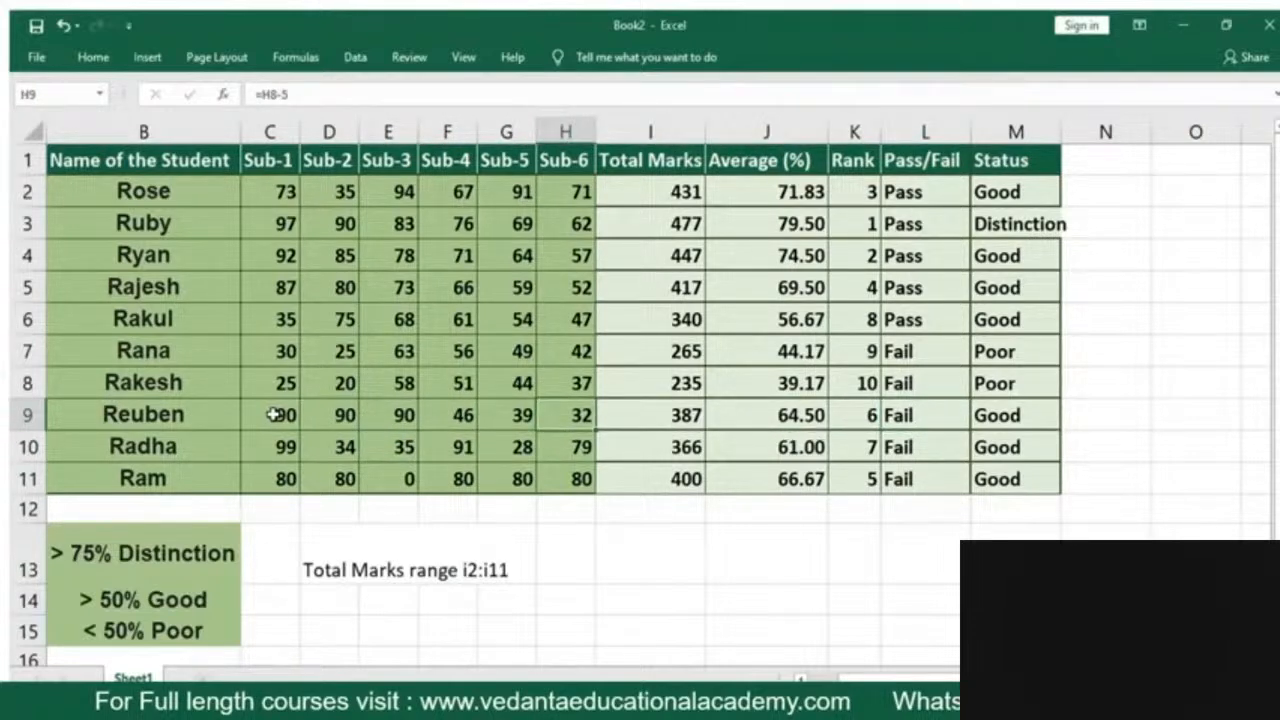
# Set the Sub-6 mark in H9 to 35 and check the row's pass/fail result in L9
pyautogui.write('35')
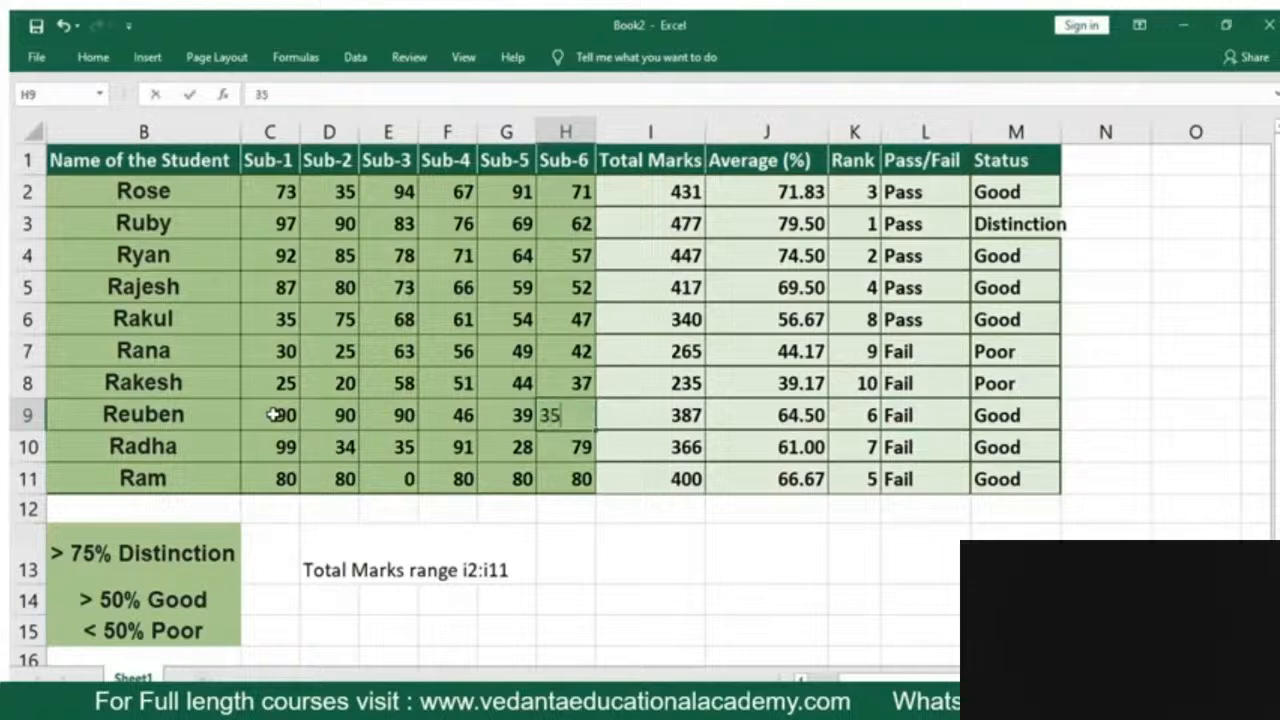
pyautogui.press('Return')
pyautogui.press('Up')
pyautogui.press('Right')
# Set the Sub-4 and Sub-5 marks in F9 and G9 to 90 each
pyautogui.press('Right')
pyautogui.press('Right')
pyautogui.press('Right')
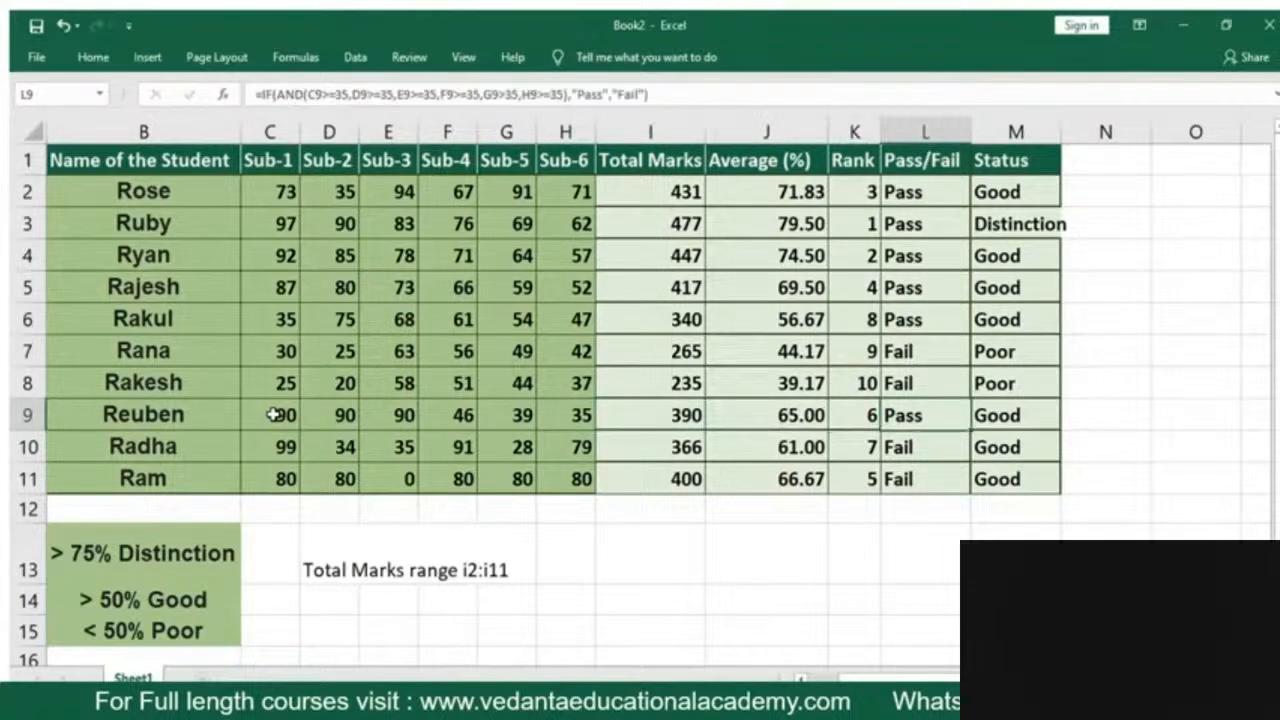
pyautogui.press('Left')
pyautogui.press('Left')
pyautogui.press('Left')
pyautogui.press('Left')
pyautogui.press('Left')
pyautogui.press('Left')
pyautogui.write('90')
pyautogui.press('Return')
pyautogui.press('Up')
# Review the recalculated total, average, rank, pass/fail and status results in row 9
pyautogui.press('Right')
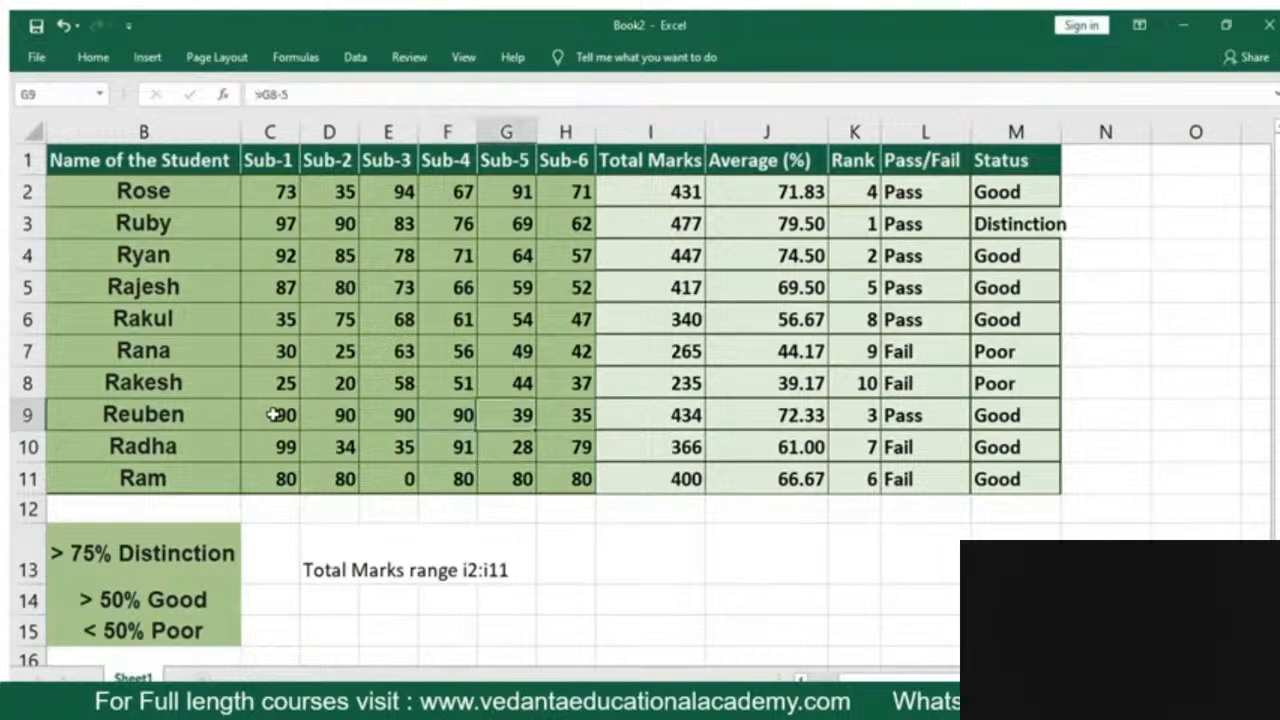
pyautogui.write('90')
pyautogui.press('Return')
pyautogui.press('Right')
pyautogui.press('Up')
pyautogui.press('Right')
pyautogui.press('Right')
pyautogui.press('Right')
pyautogui.press('Right')
pyautogui.press('Right')
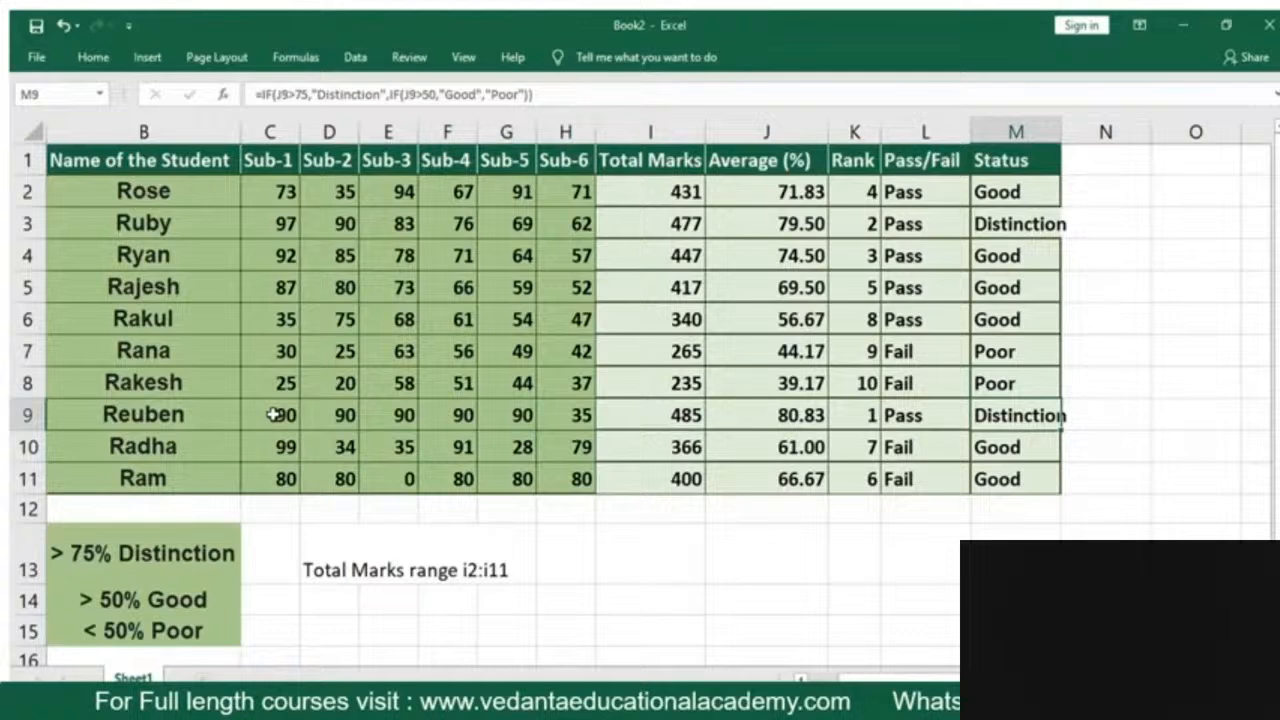
pyautogui.press('Left')
pyautogui.press('Left')
pyautogui.press('Left')
pyautogui.press('Left')
pyautogui.press('Left')
pyautogui.press('Left')
pyautogui.press('Left')
pyautogui.press('Left')
pyautogui.press('Left')
pyautogui.press('Left')
pyautogui.press('Left')
pyautogui.press('Left')
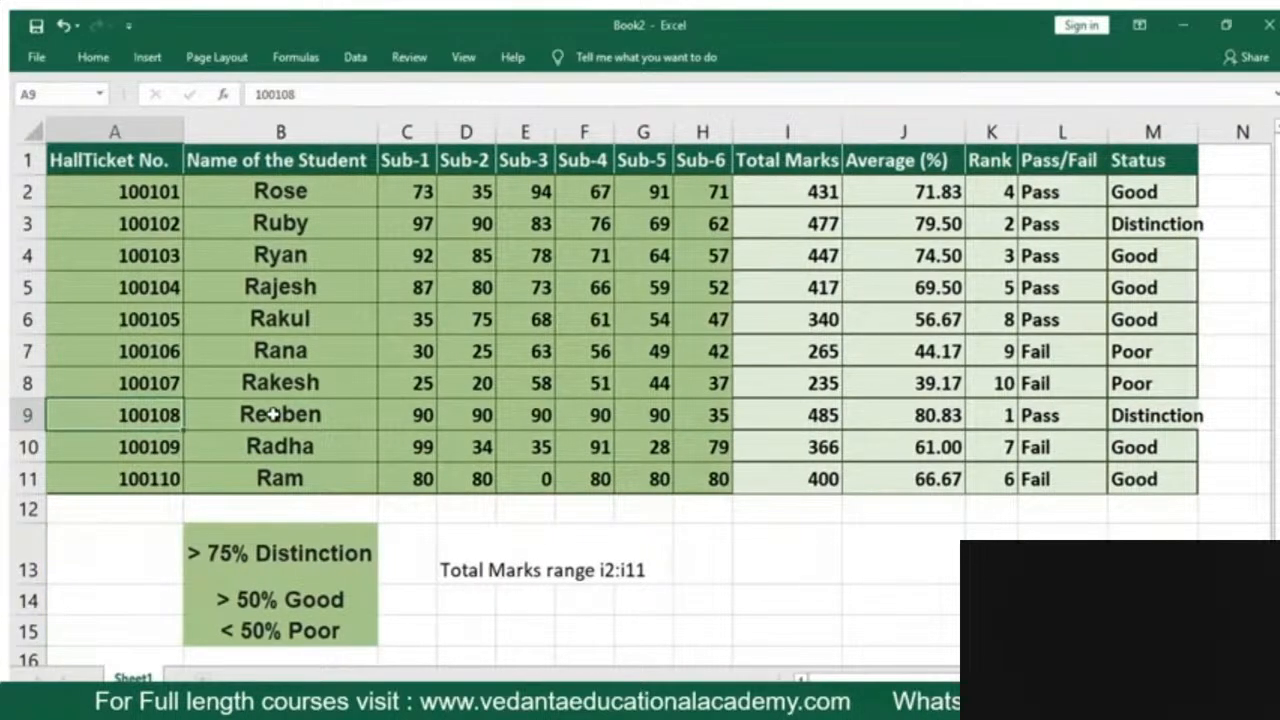
# Start a Greater Than highlight rule on the subject marks in C2:H11 with 35 as the threshold
pyautogui.doubleClick(94, 57)
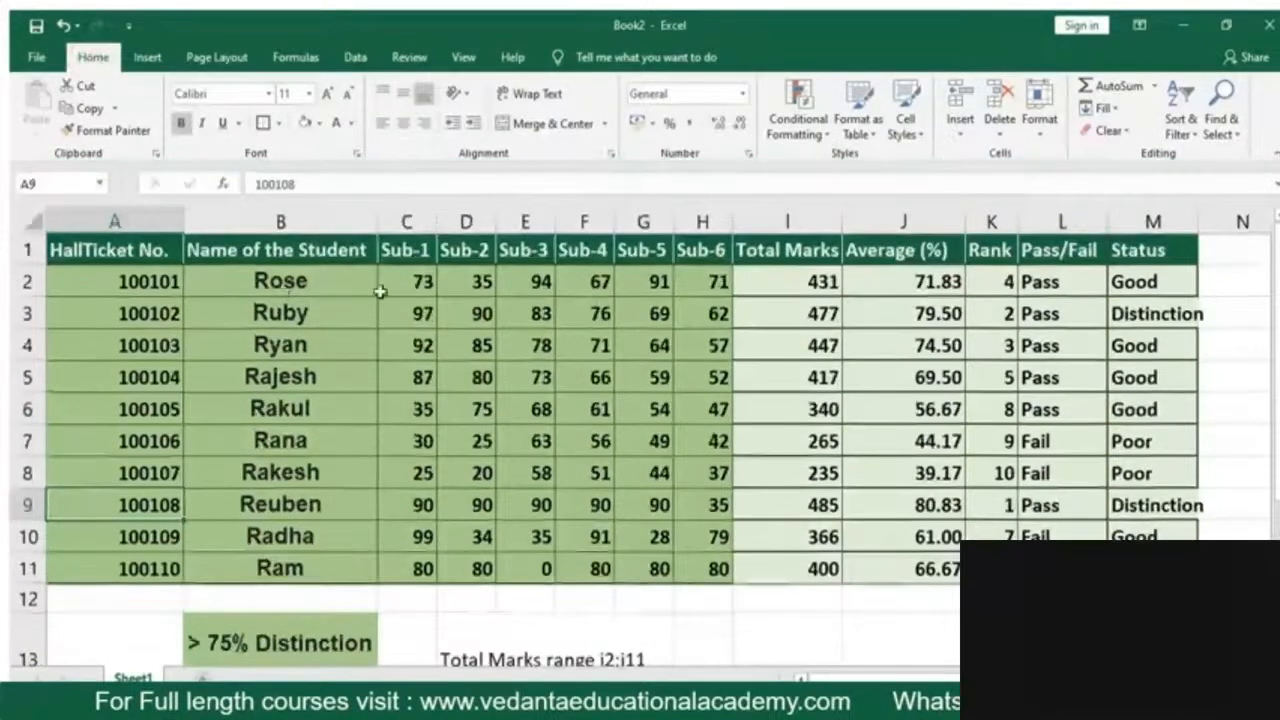
pyautogui.moveTo(398, 282); pyautogui.dragTo(700, 582)
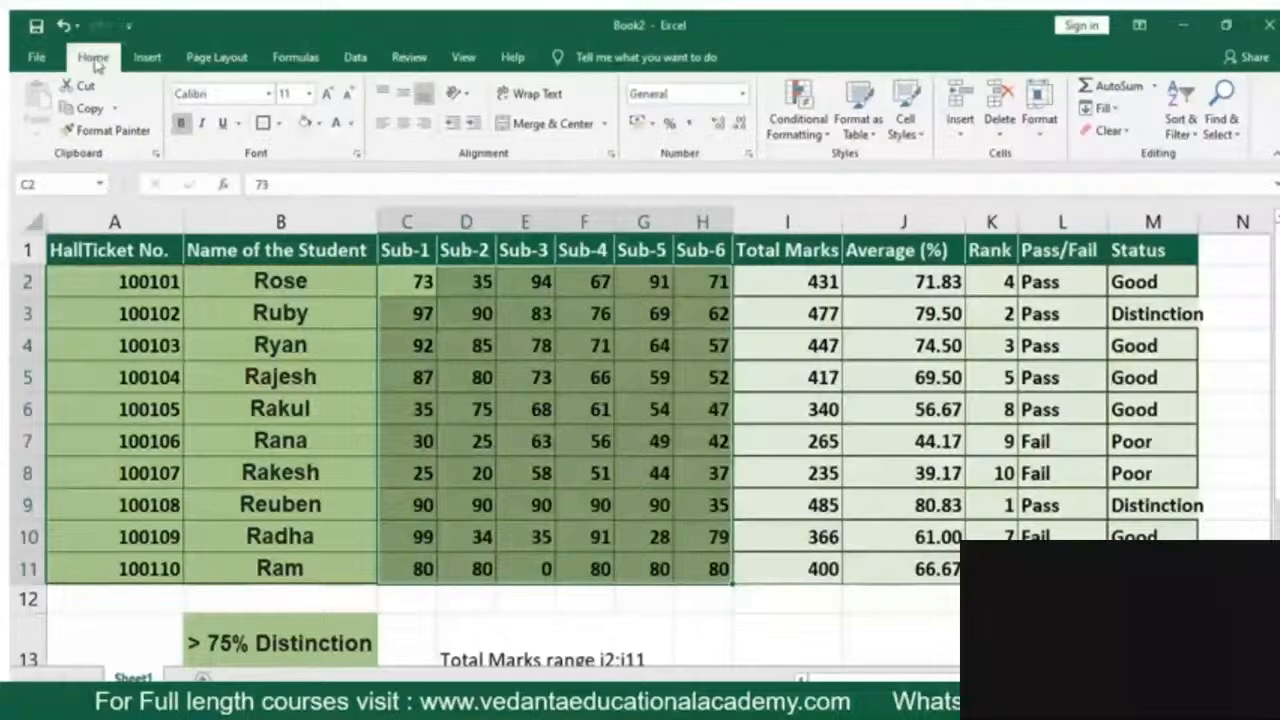
pyautogui.click(808, 132)
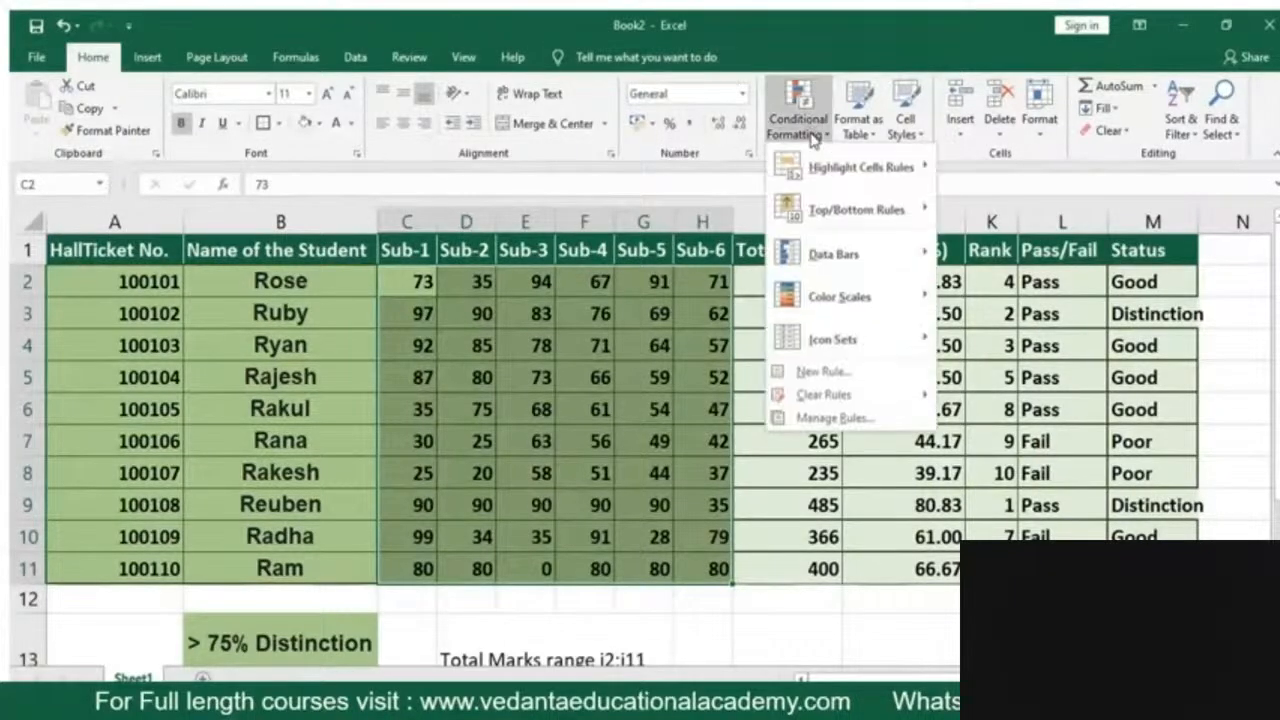
pyautogui.moveTo(866, 180)
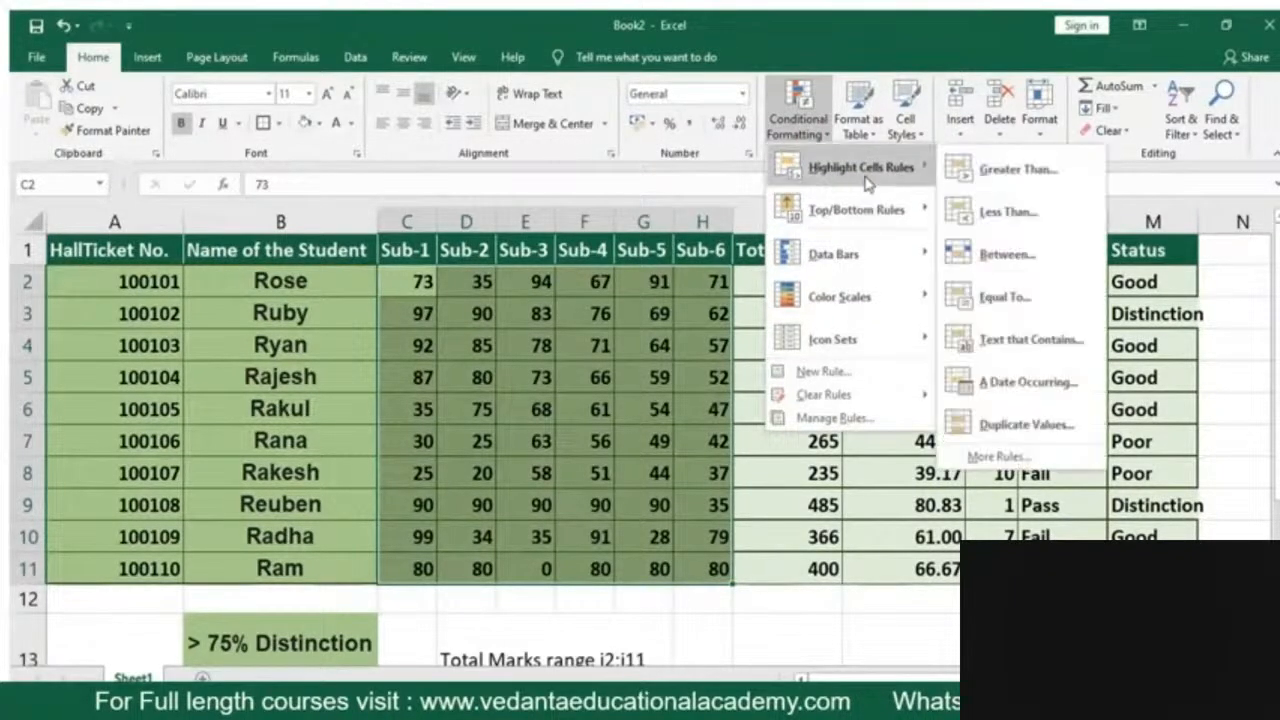
pyautogui.click(995, 170)
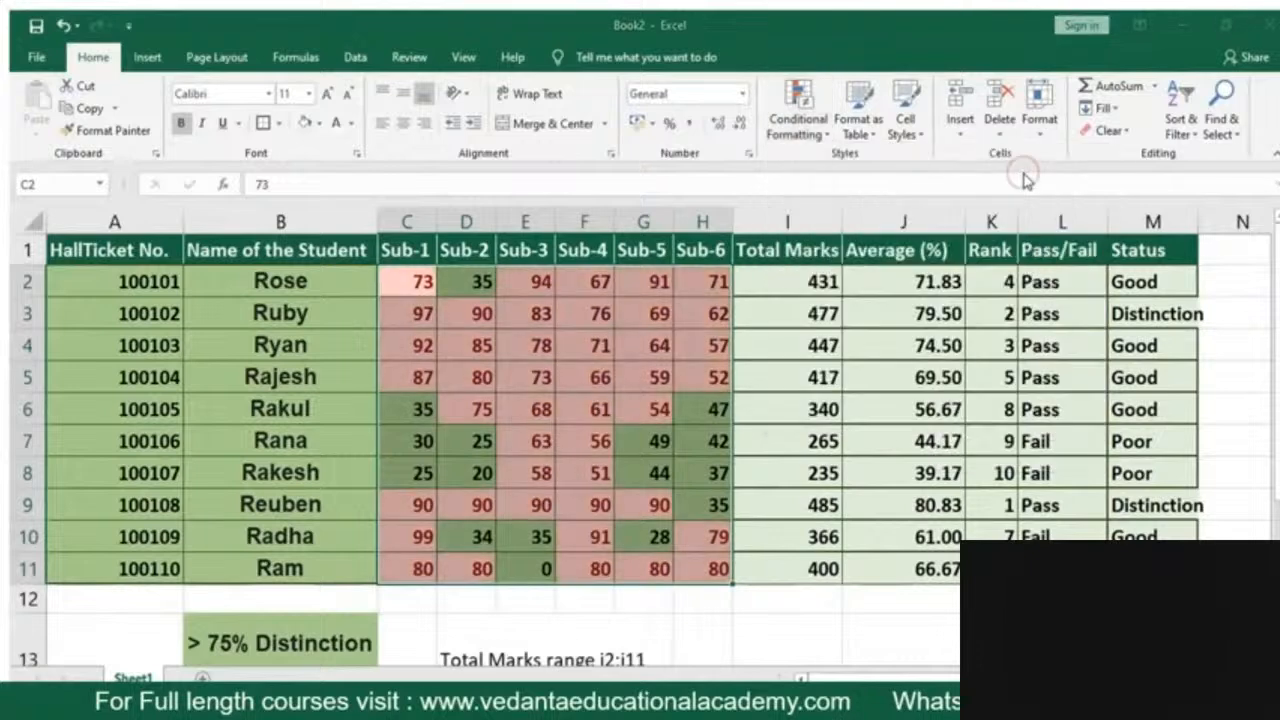
pyautogui.click(744, 319)
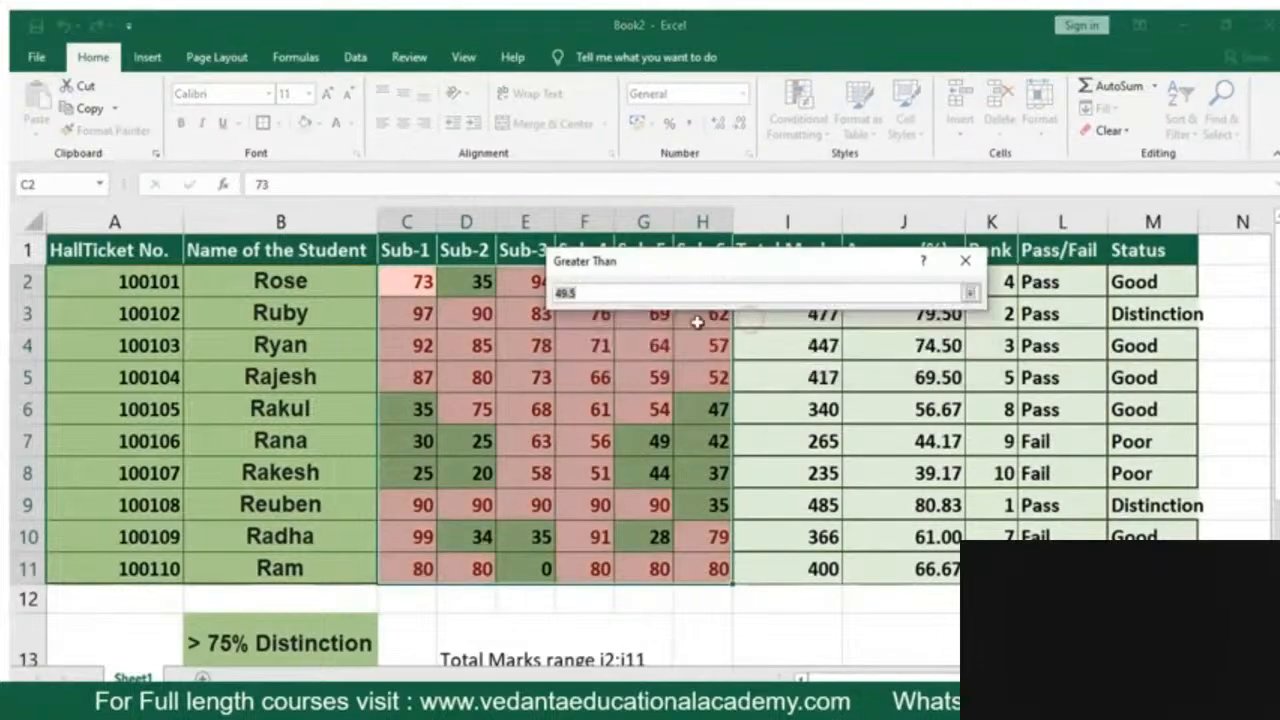
pyautogui.press('BackSpace')
pyautogui.press('BackSpace')
pyautogui.press('BackSpace')
pyautogui.press('BackSpace')
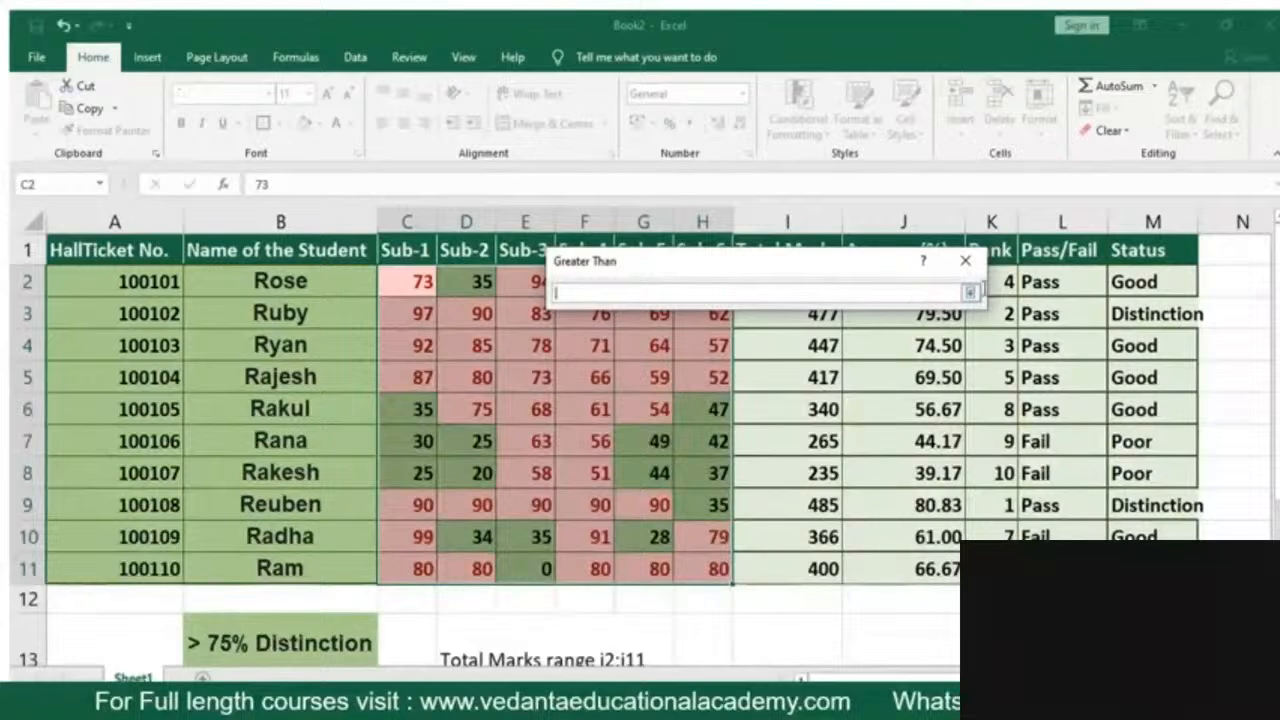
pyautogui.click(969, 292)
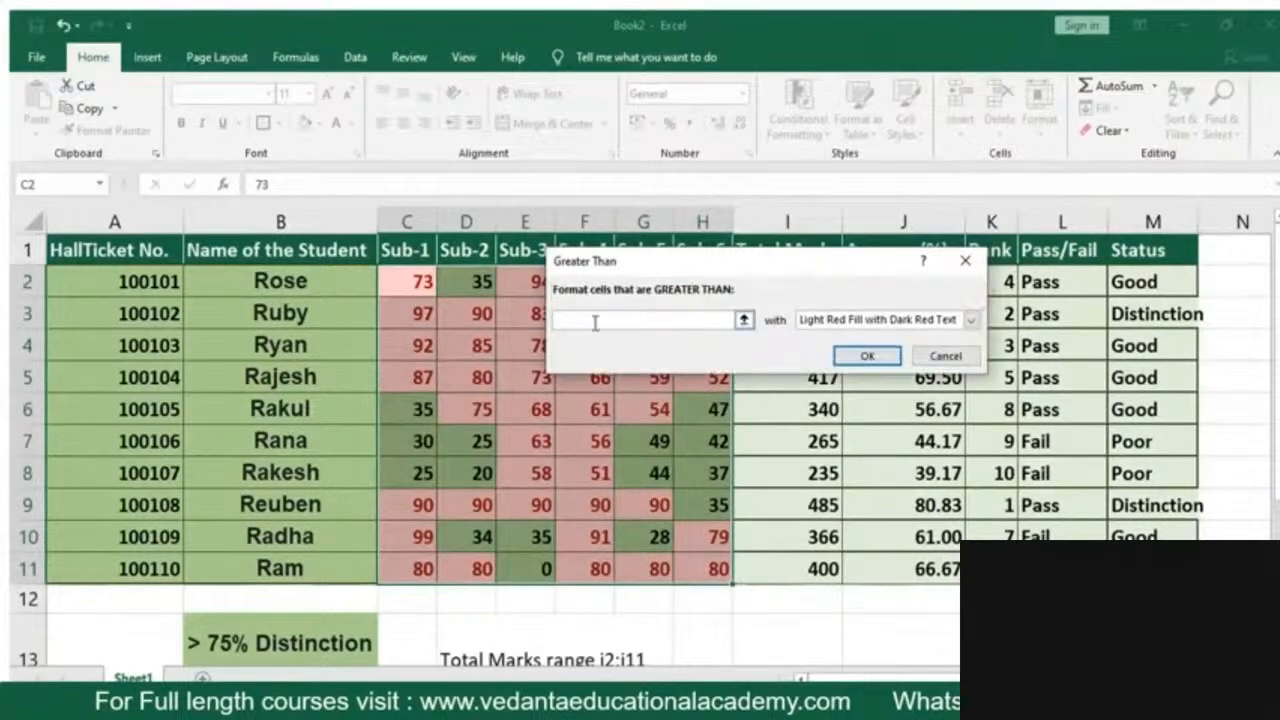
pyautogui.write('35')
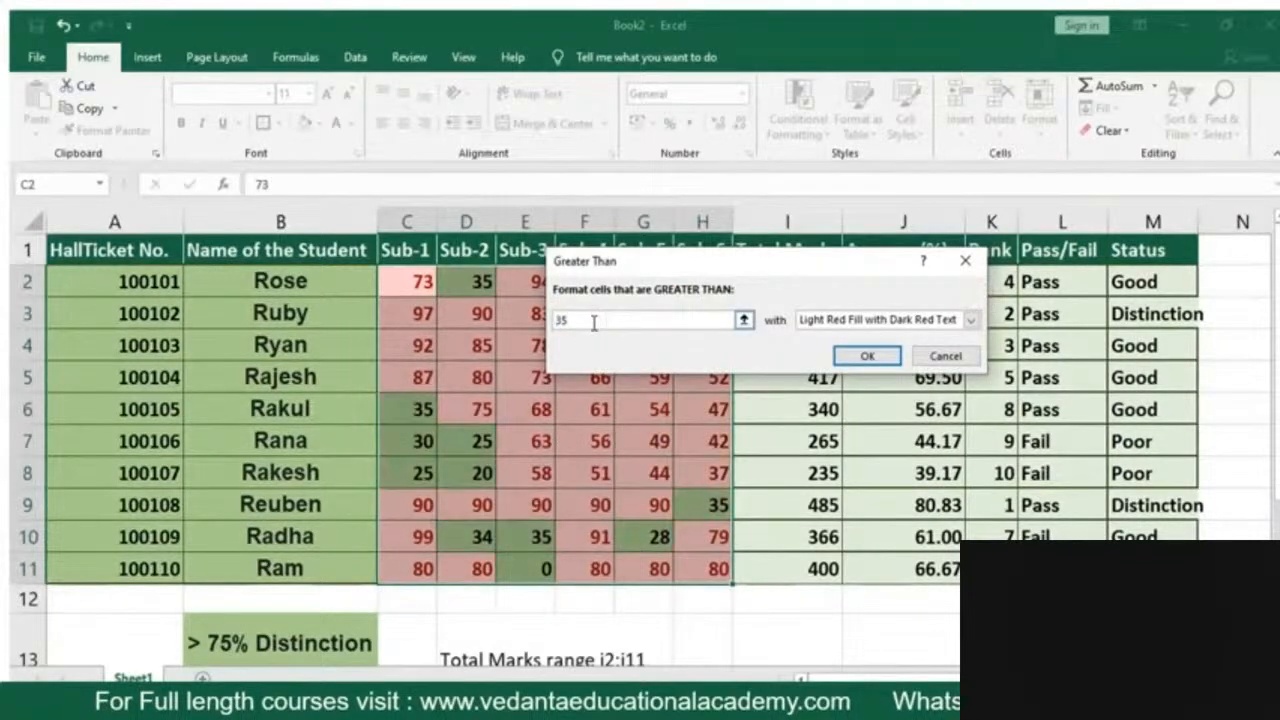
# Give the Greater Than rule Green Fill with Dark Green Text and apply it to the marks
pyautogui.click(970, 319)
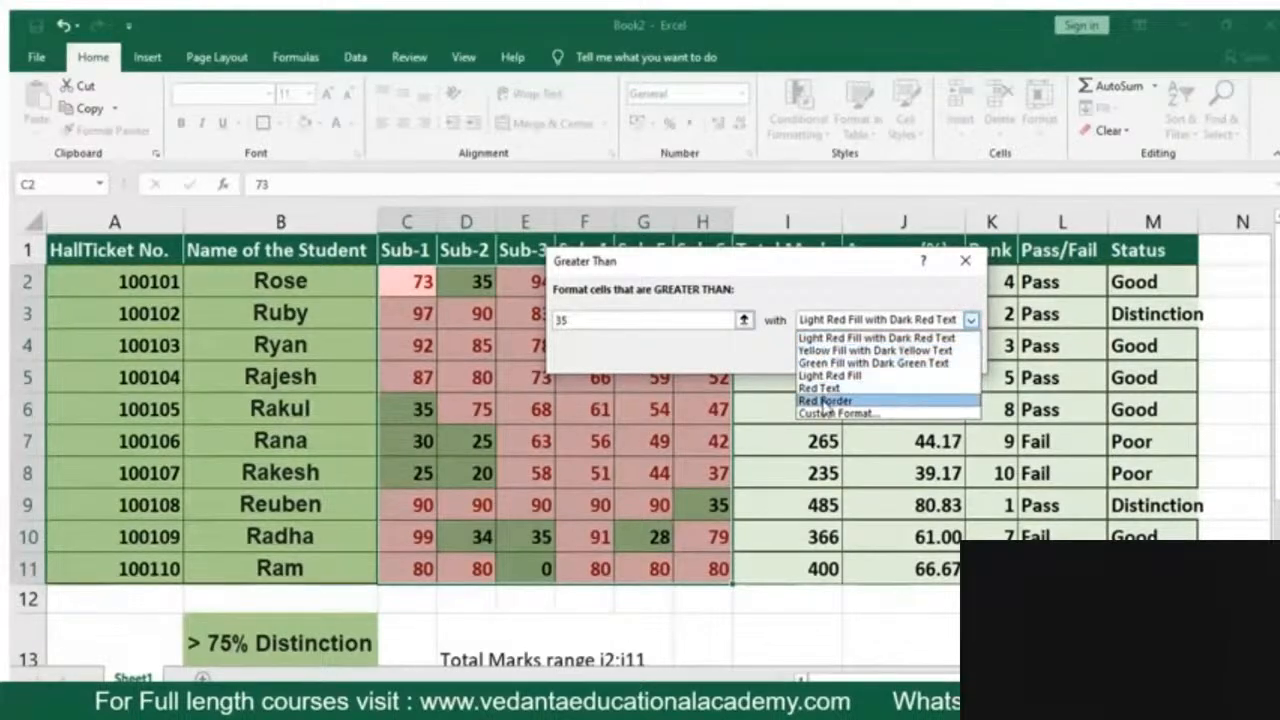
pyautogui.click(828, 363)
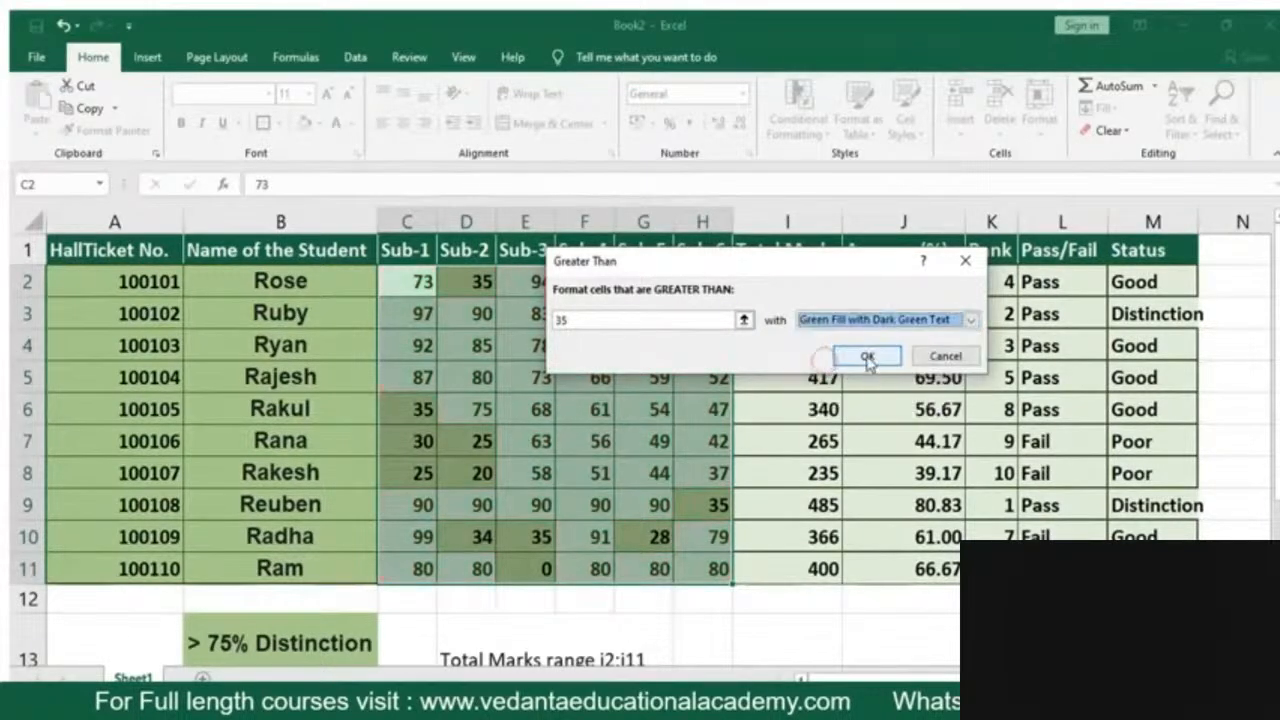
pyautogui.click(866, 356)
pyautogui.click(774, 598)
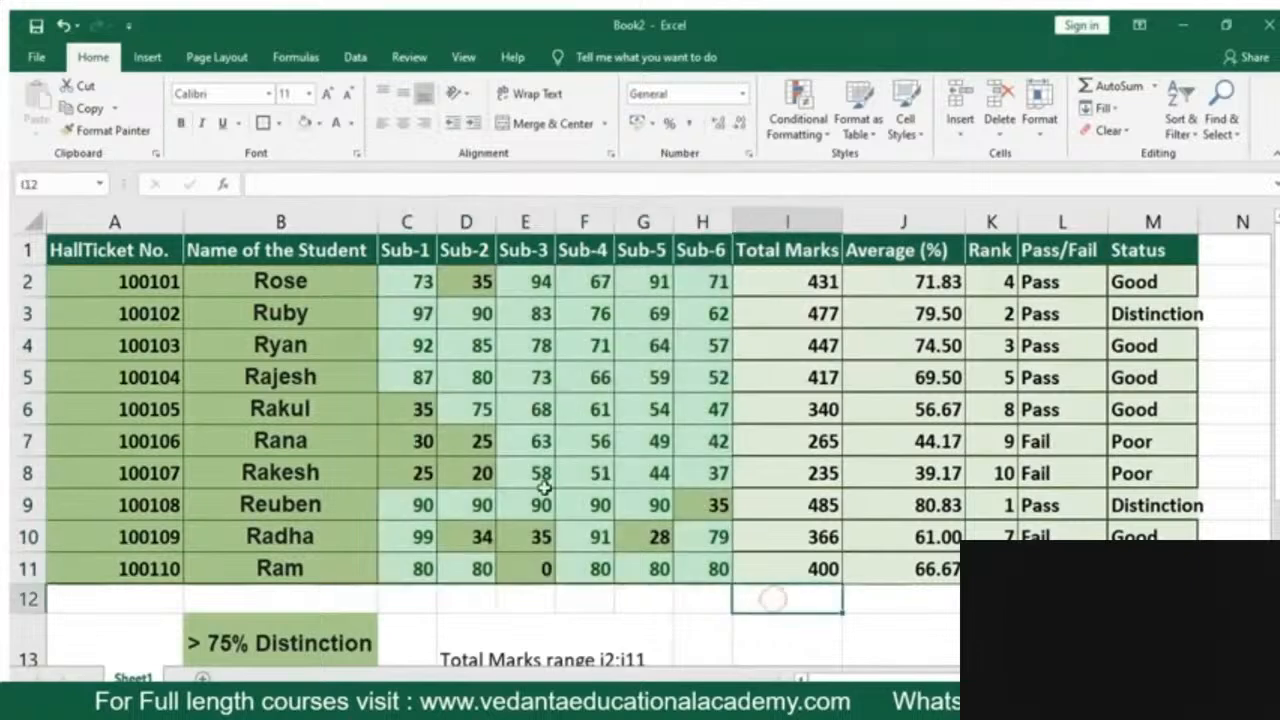
# Add a Less Than rule to C2:H11 that highlights marks below 35 with Light Red Fill with Dark Red Text
pyautogui.moveTo(425, 292); pyautogui.dragTo(695, 565)
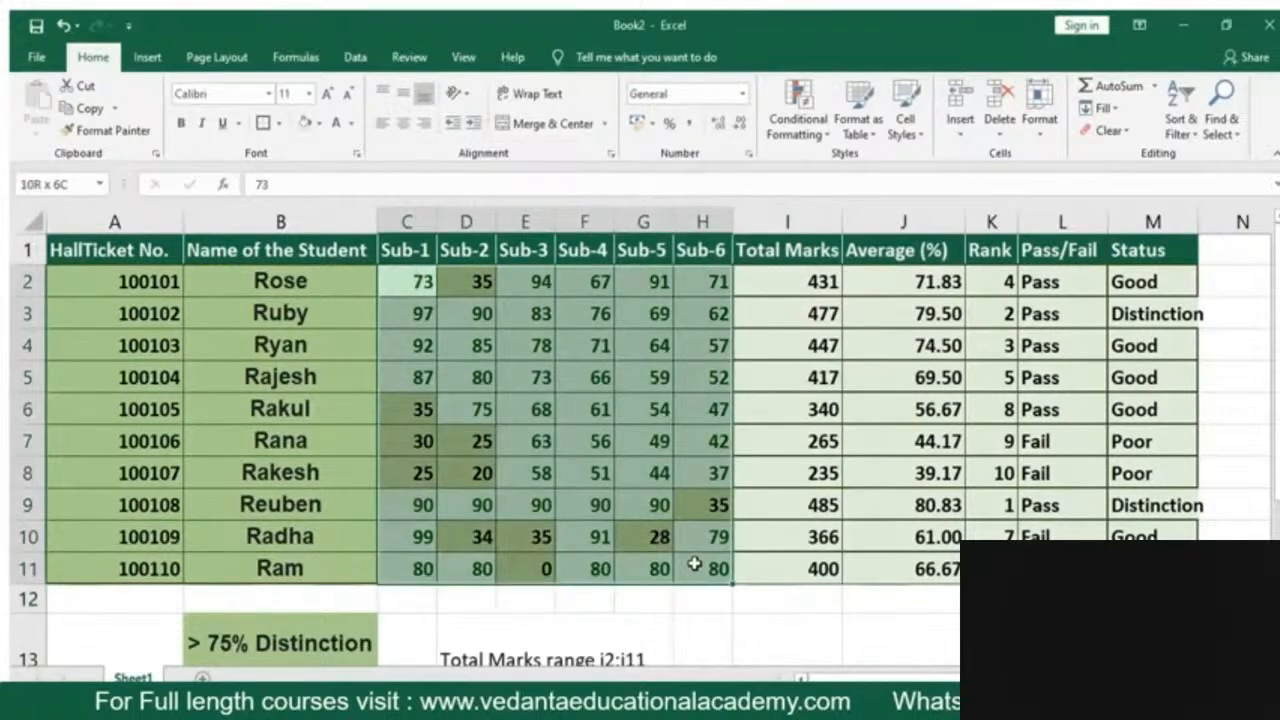
pyautogui.moveTo(695, 565); pyautogui.dragTo(695, 565)
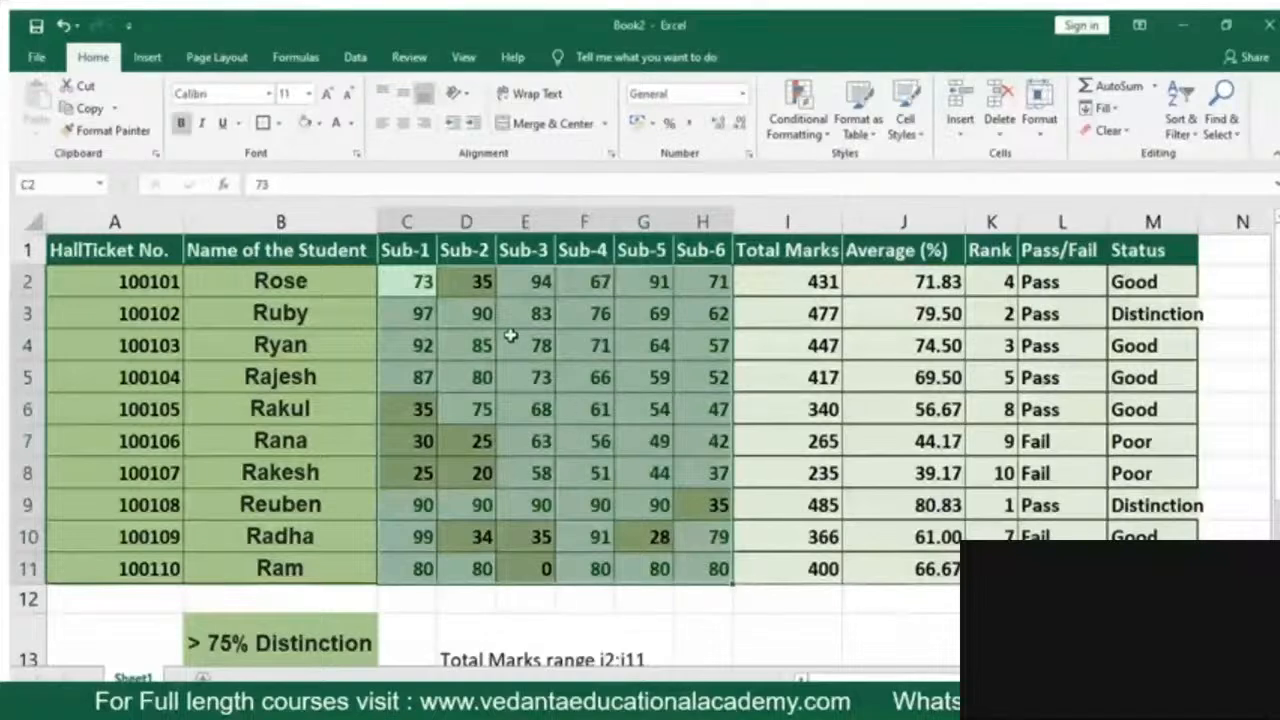
pyautogui.click(802, 122)
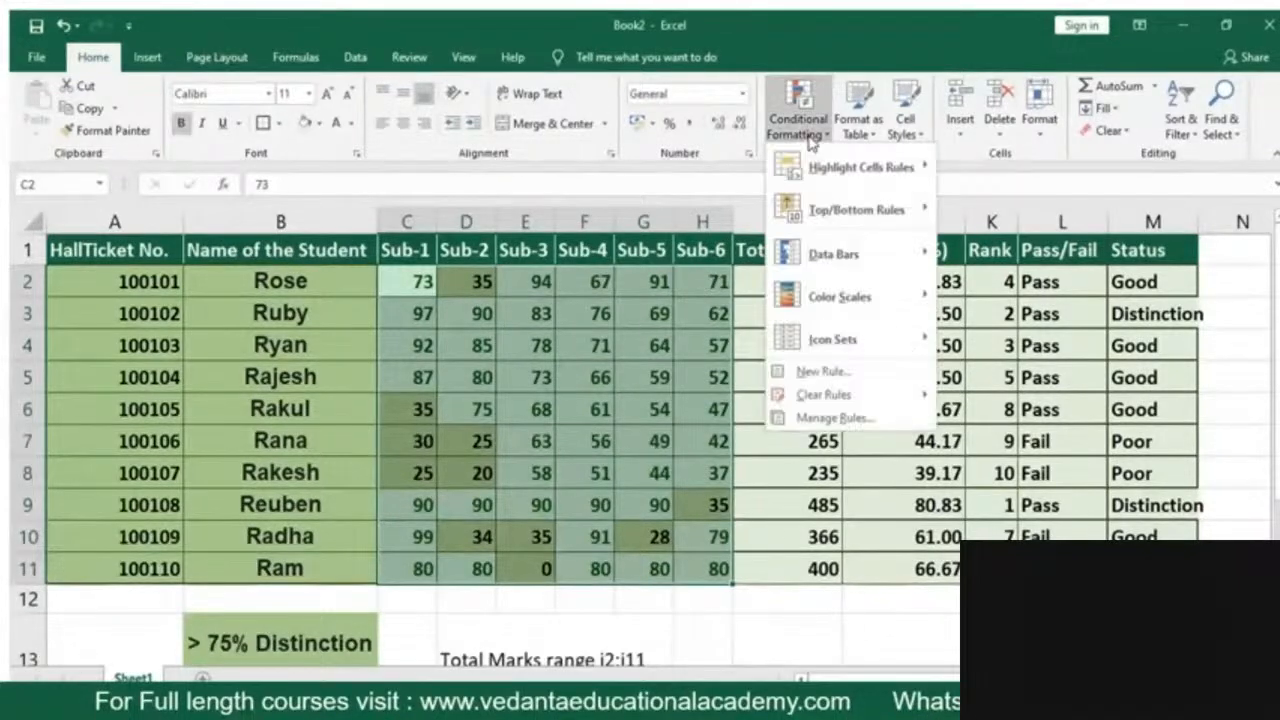
pyautogui.moveTo(835, 167)
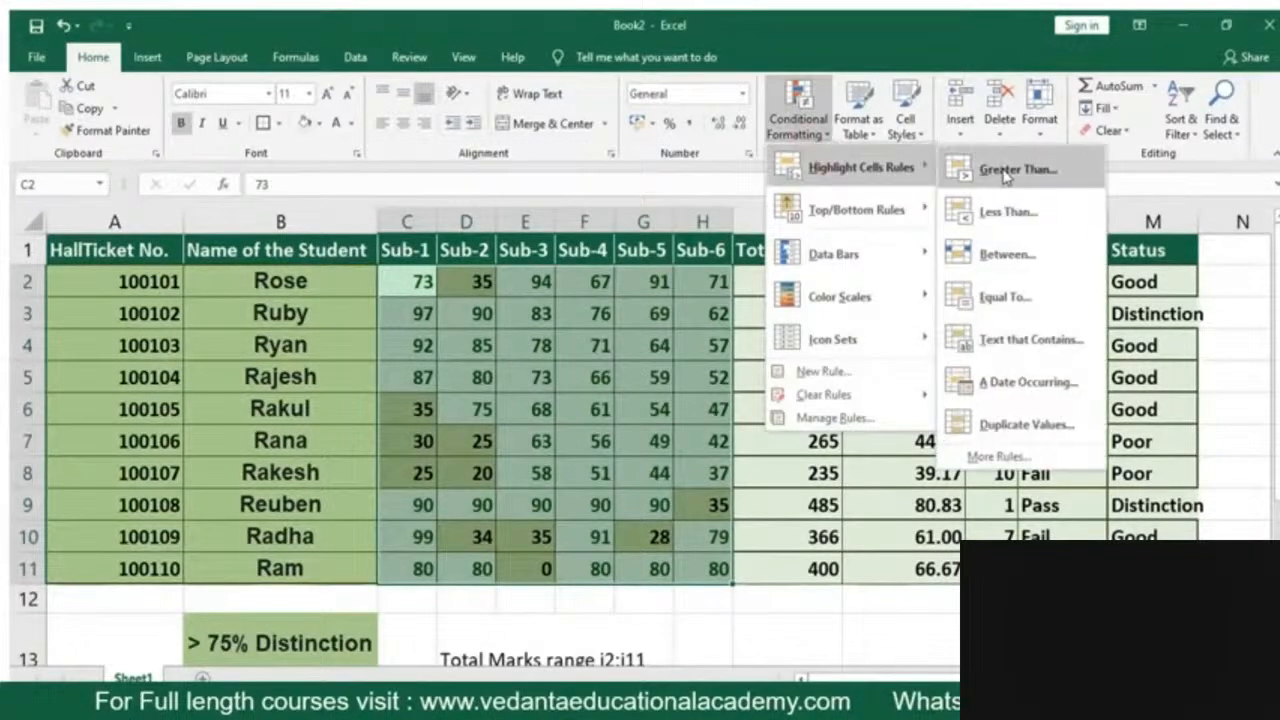
pyautogui.click(1010, 212)
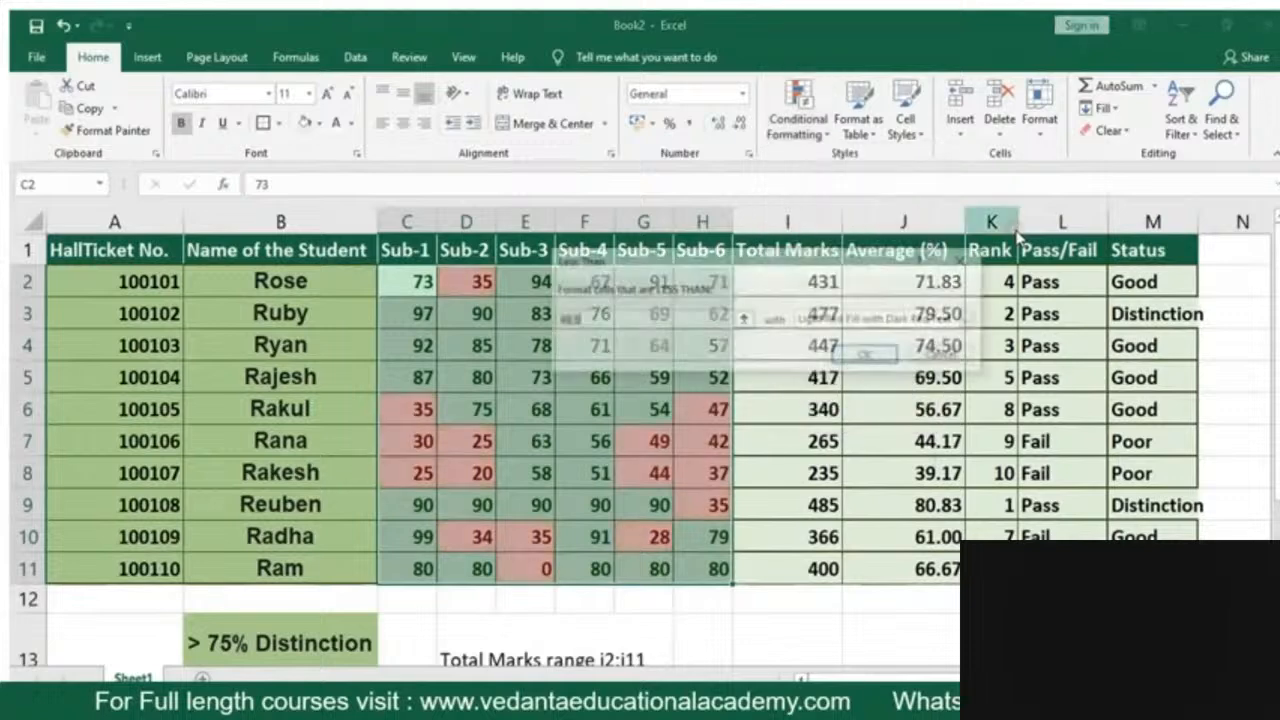
pyautogui.write('35')
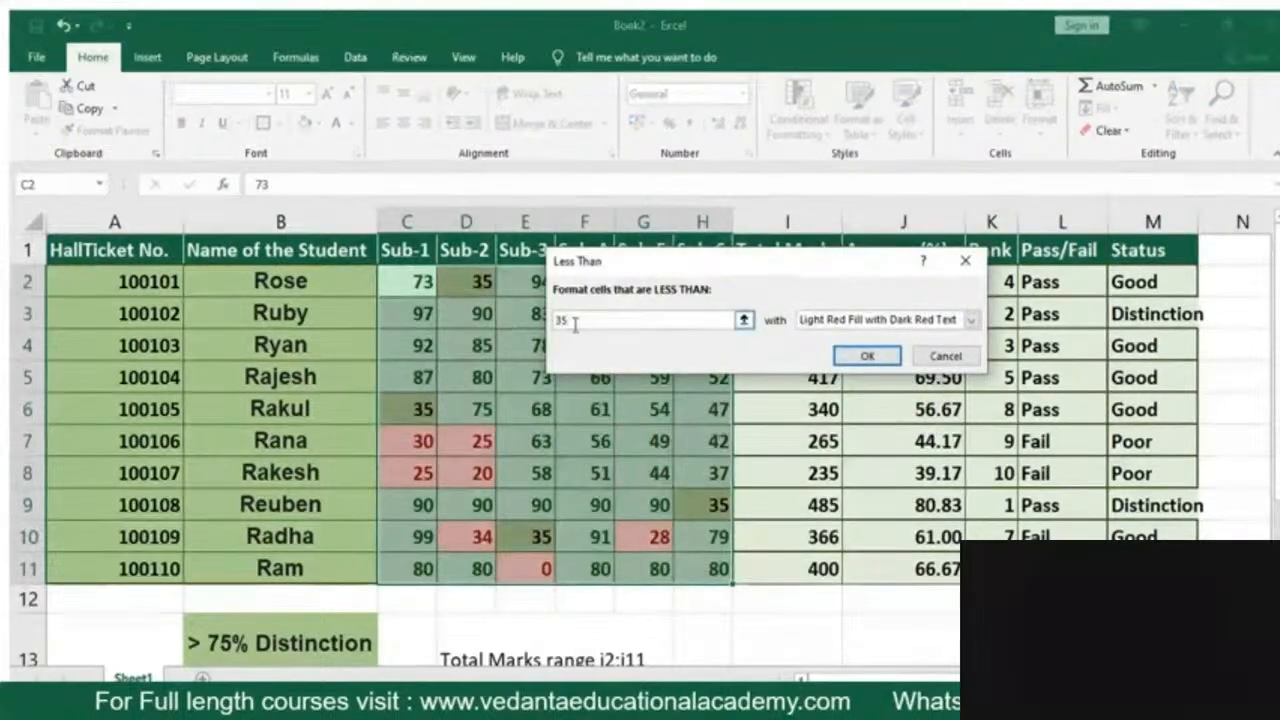
pyautogui.click(877, 360)
pyautogui.click(641, 406)
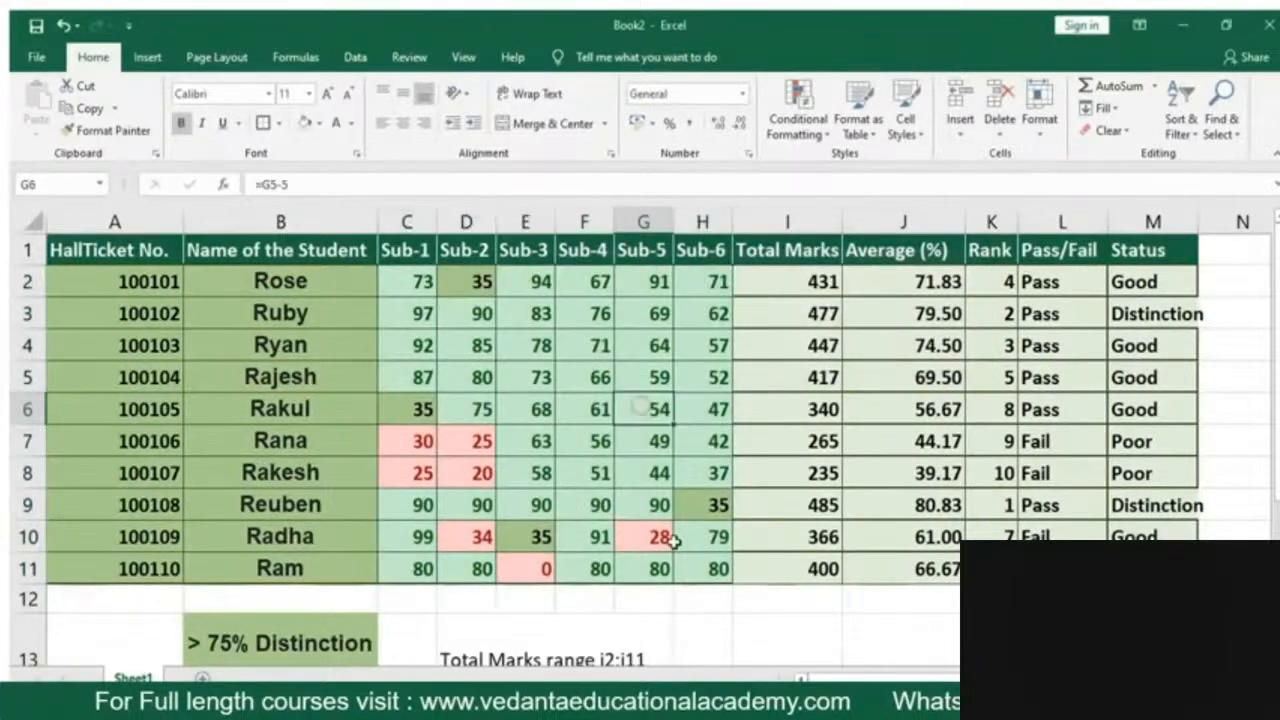